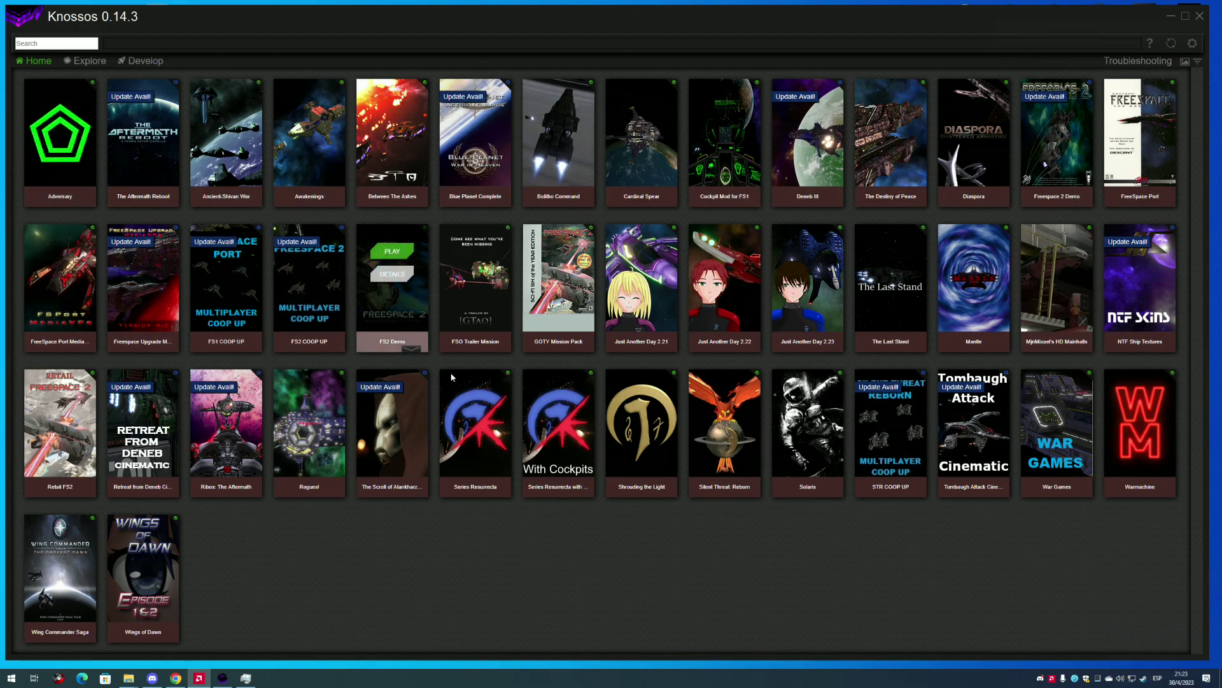
Browse the old launcher's online mod catalogue, then check running processes in Task Manager
{"action": "left_click", "coordinate": [74, 69]}
{"action": "scroll", "coordinate": [774, 216], "scroll_direction": "down", "scroll_amount": 5}
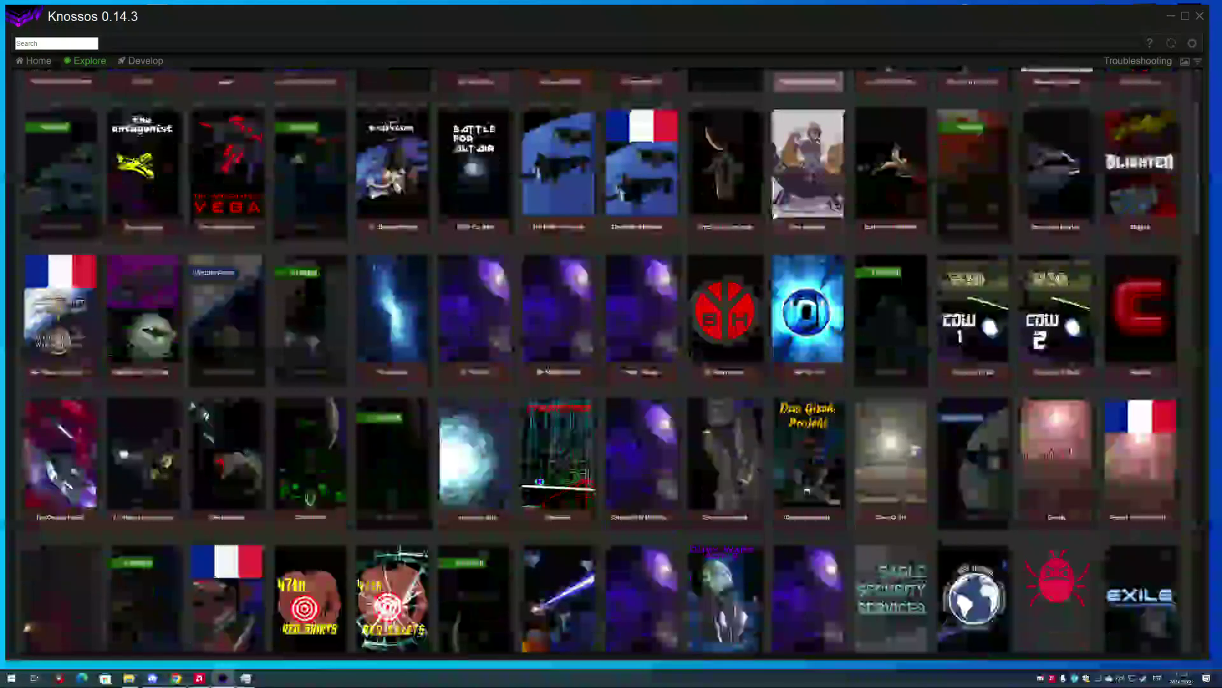
{"action": "scroll", "coordinate": [774, 216], "scroll_direction": "up", "scroll_amount": 5}
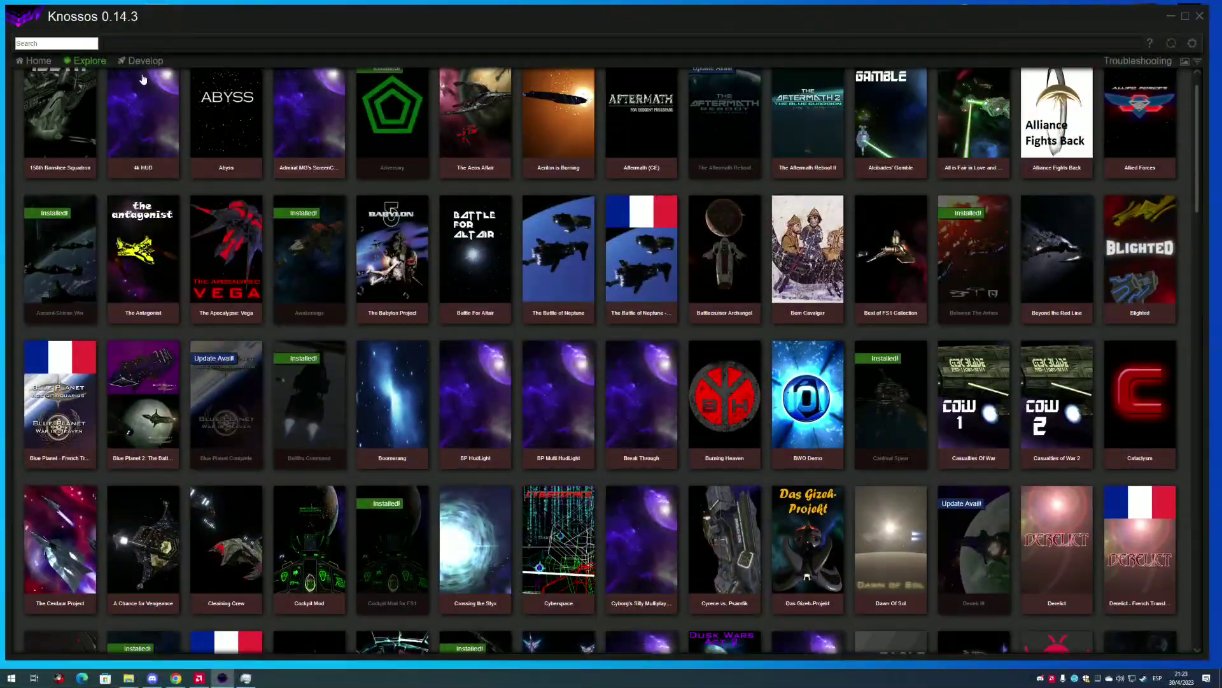
{"action": "left_click", "coordinate": [39, 62]}
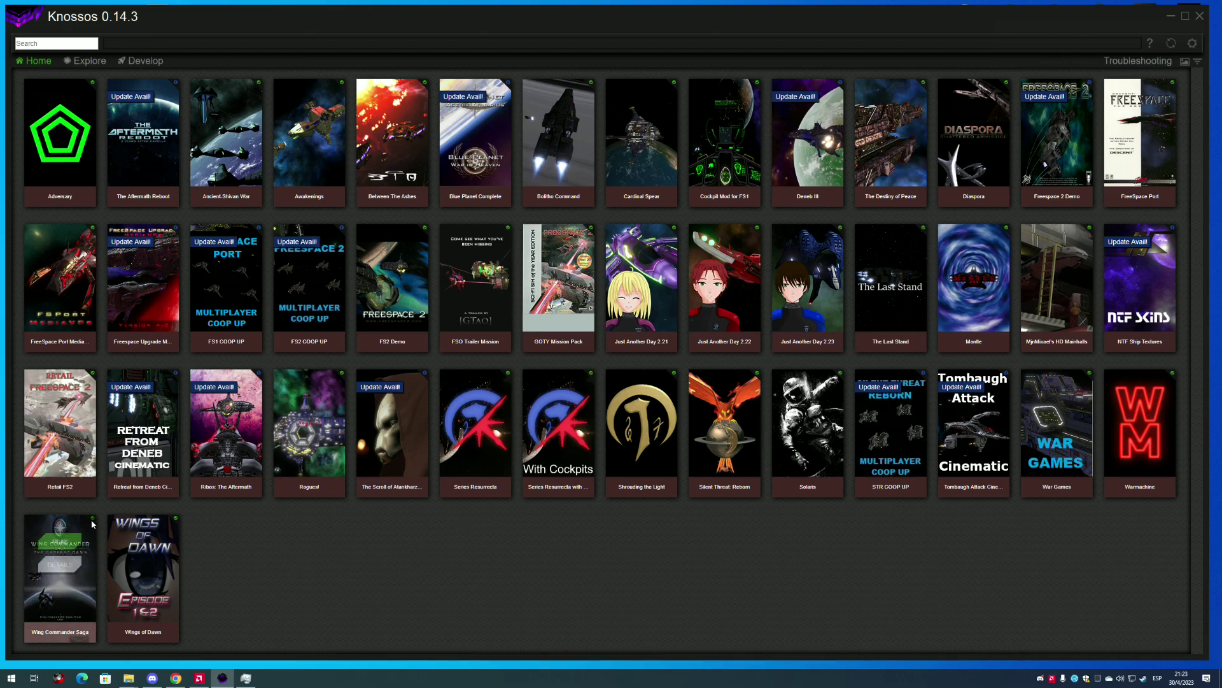
{"action": "left_click", "coordinate": [247, 675]}
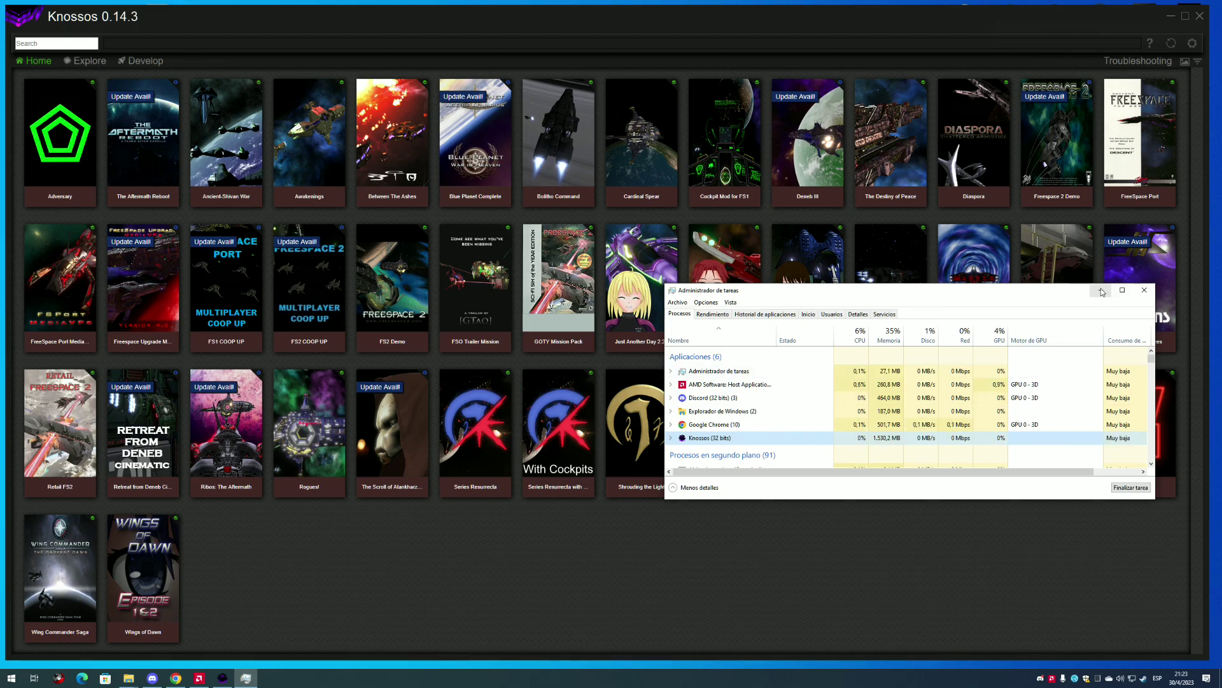
{"action": "left_click", "coordinate": [553, 512]}
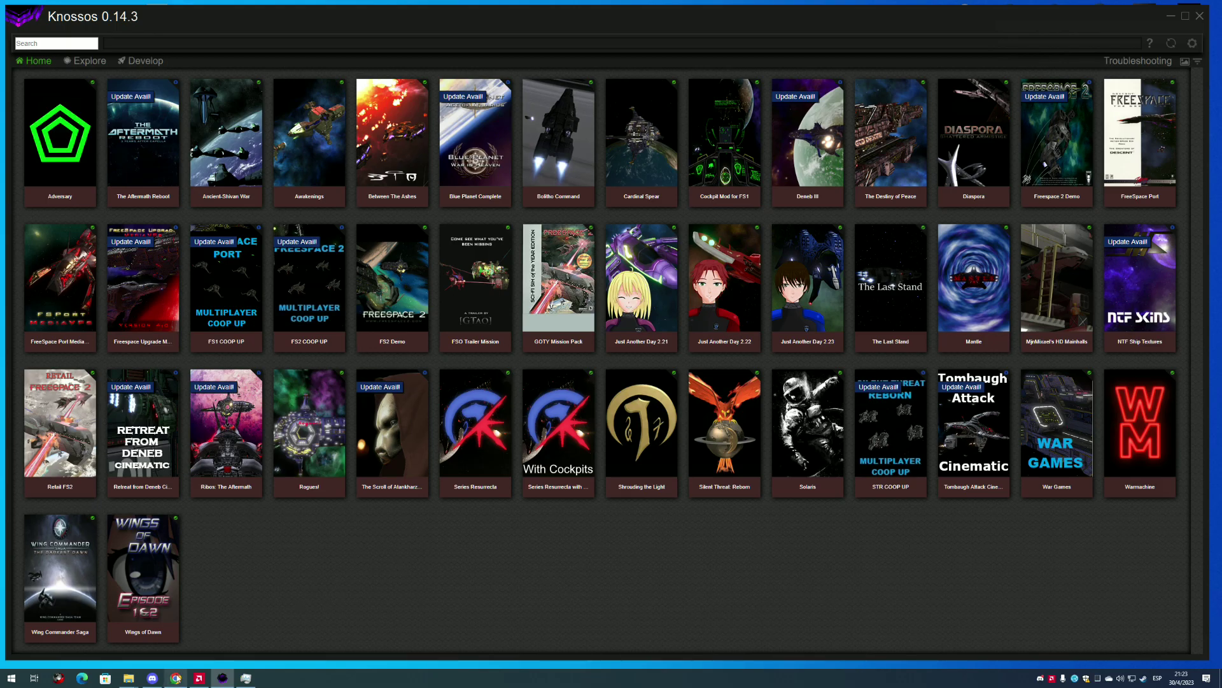
Open the Knossos.NET GitHub repository and view the v0.0.6 release downloads
{"action": "mouse_move", "coordinate": [178, 679]}
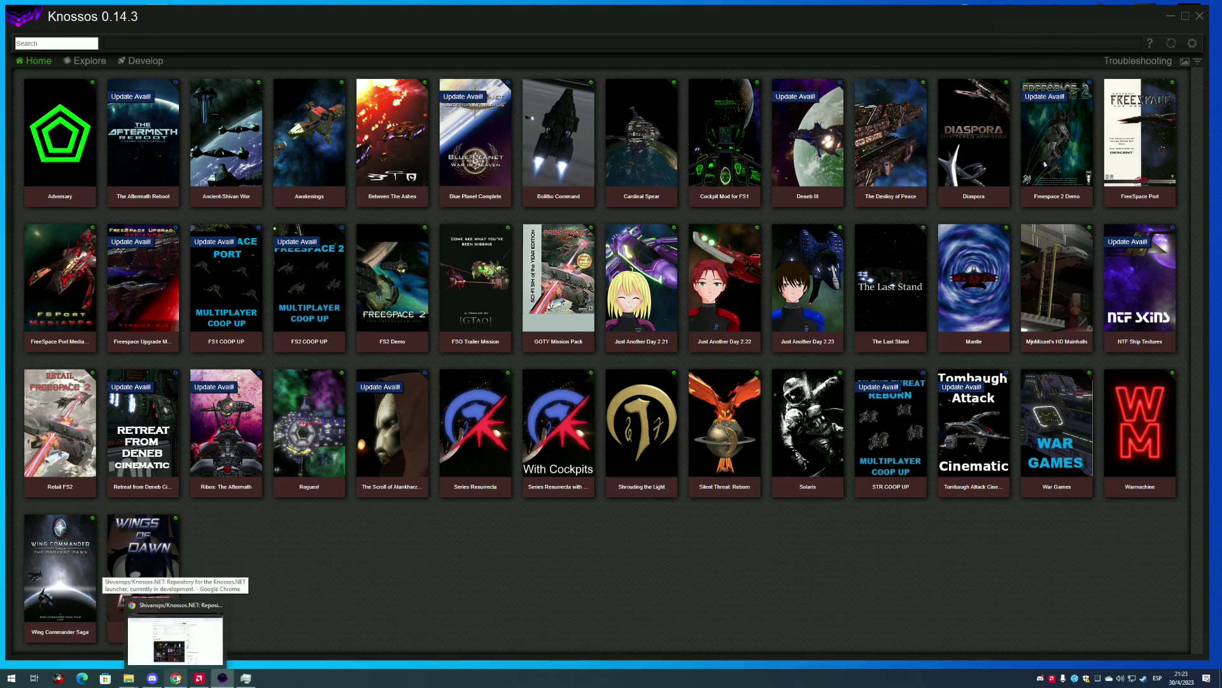
{"action": "left_click", "coordinate": [178, 679]}
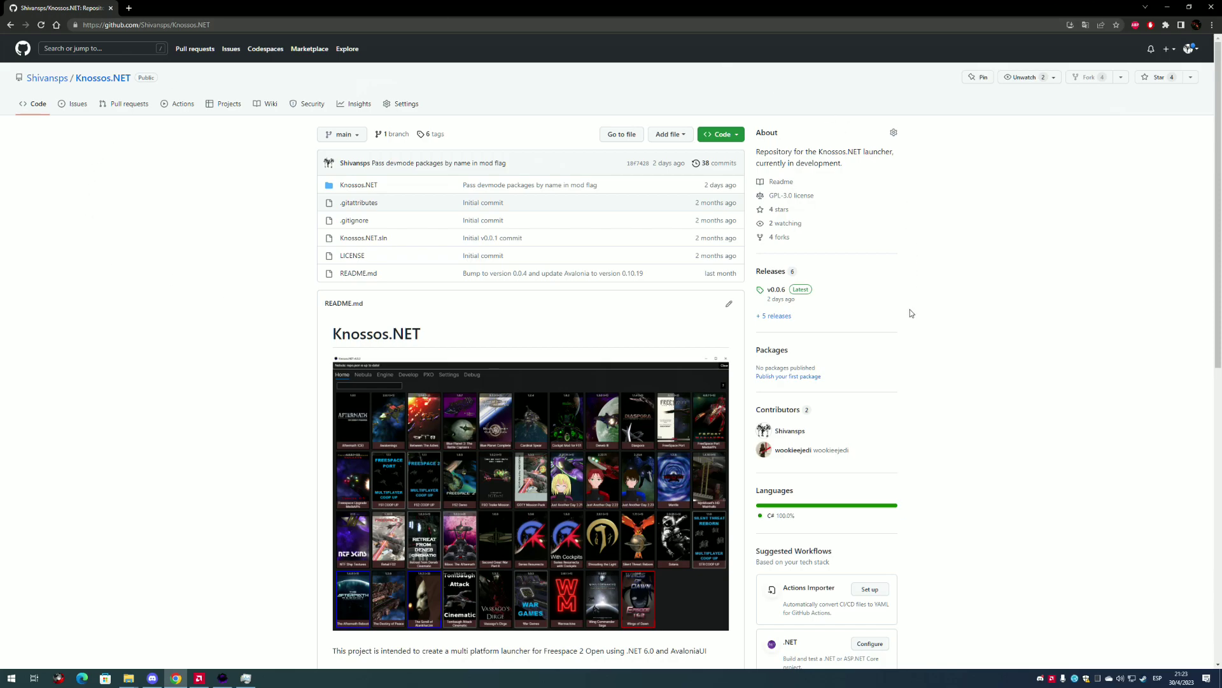
{"action": "scroll", "coordinate": [910, 313], "scroll_direction": "down", "scroll_amount": 4}
{"action": "scroll", "coordinate": [911, 313], "scroll_direction": "up", "scroll_amount": 4}
{"action": "scroll", "coordinate": [910, 313], "scroll_direction": "up", "scroll_amount": 1}
{"action": "left_click", "coordinate": [770, 290]}
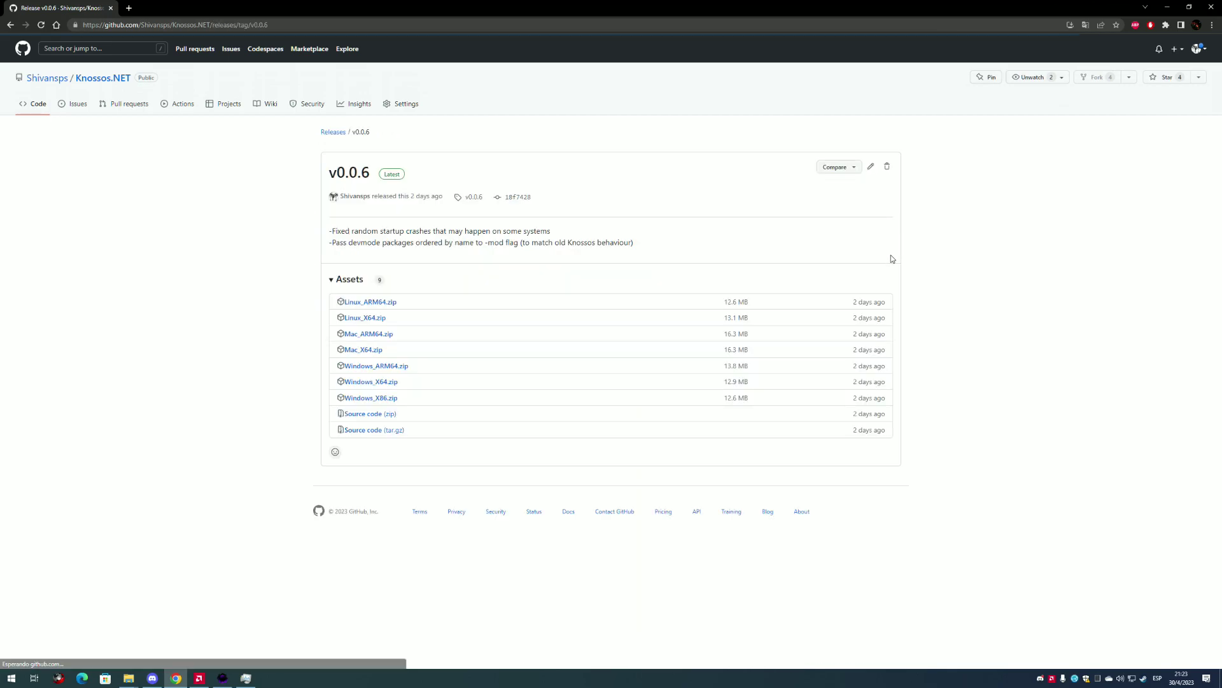
From the repository README, download the .NET 6.0.14 Runtime x64 installer and minimize Chrome
{"action": "key", "text": "alt+Left"}
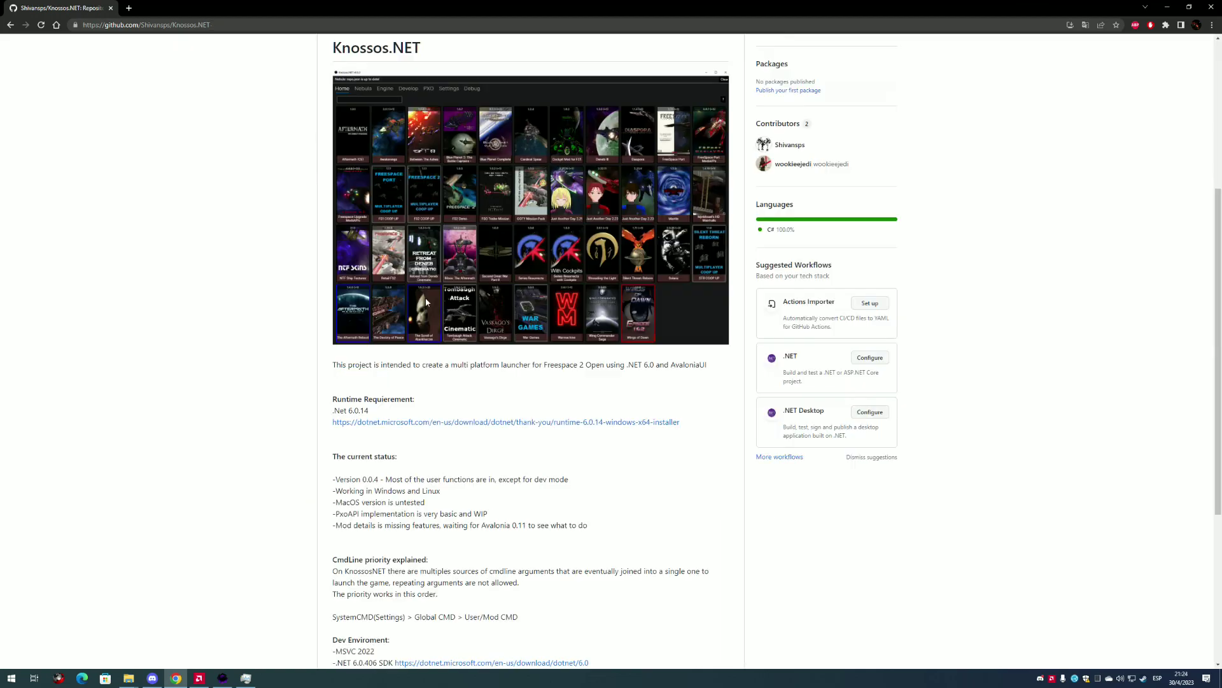
{"action": "scroll", "coordinate": [338, 378], "scroll_direction": "down", "scroll_amount": 1}
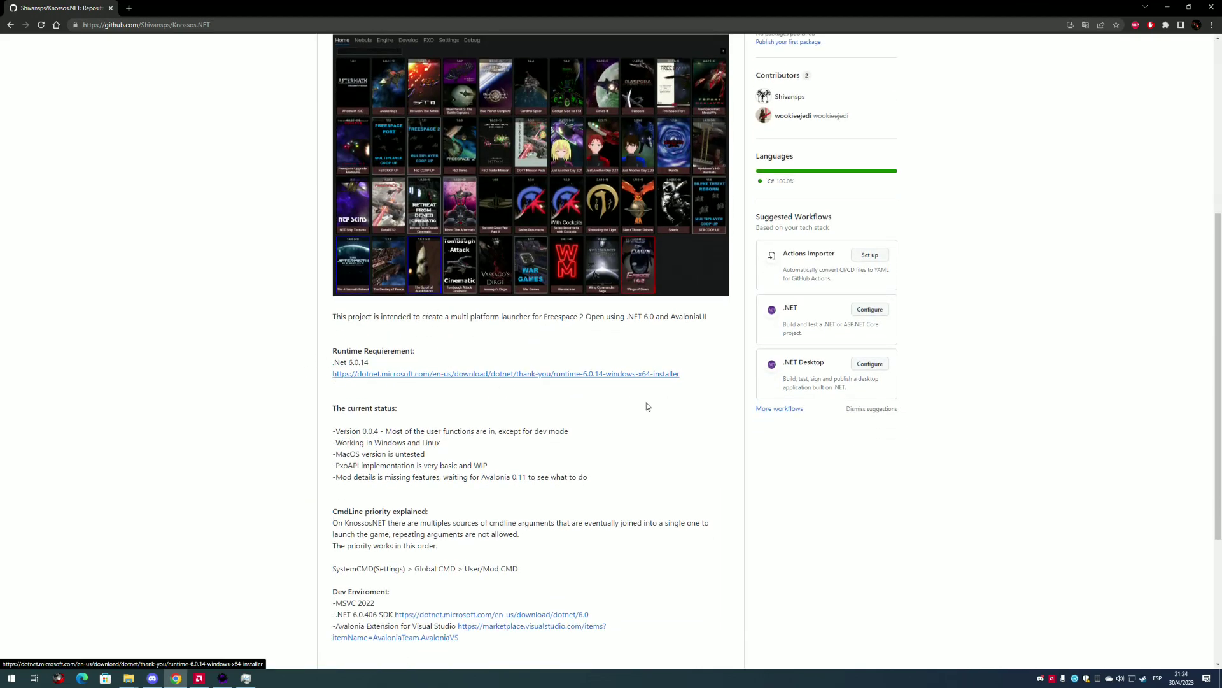
{"action": "left_click", "coordinate": [489, 374]}
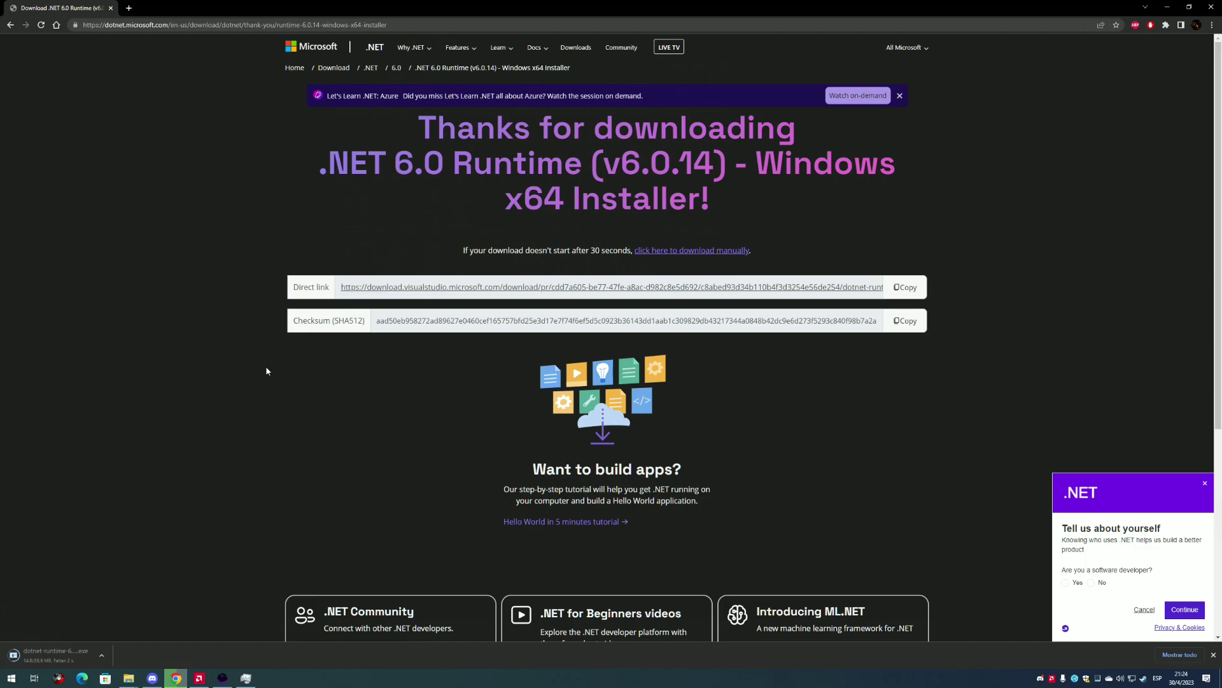
{"action": "left_click", "coordinate": [1202, 14]}
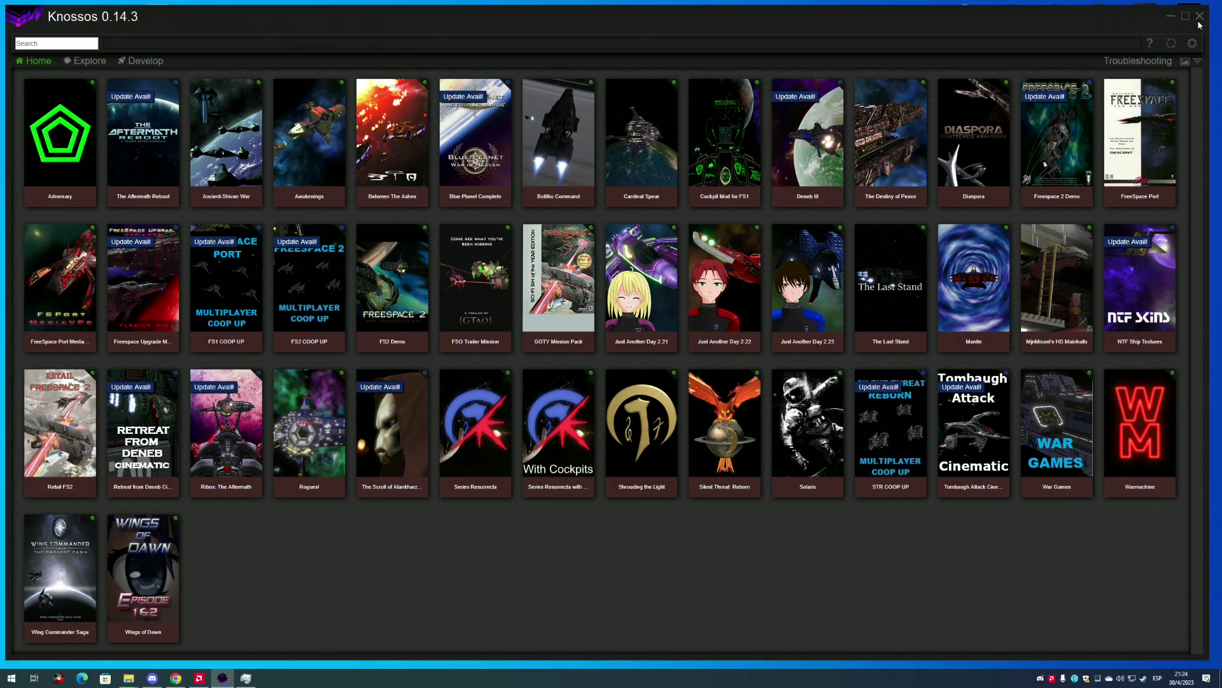
Close Knossos 0.14.3 and launch Knossos.NET.exe from the Windows_X64 desktop folder
{"action": "left_click", "coordinate": [1199, 19]}
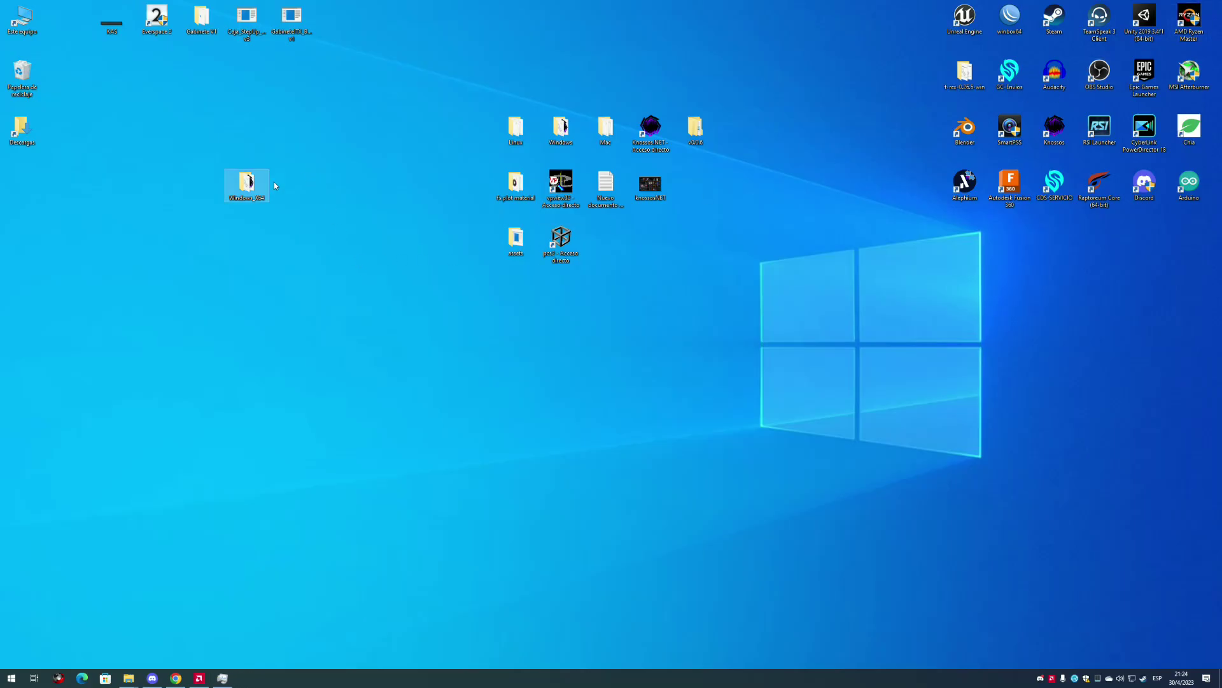
{"action": "double_click", "coordinate": [258, 191]}
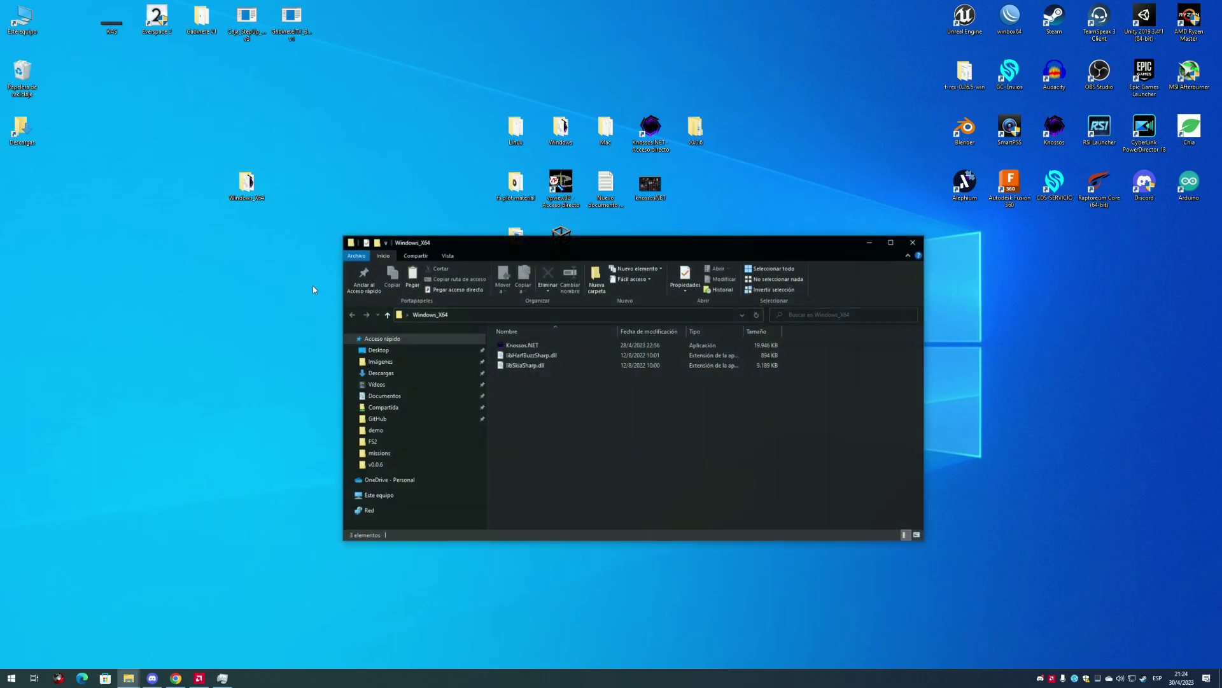
{"action": "double_click", "coordinate": [548, 345]}
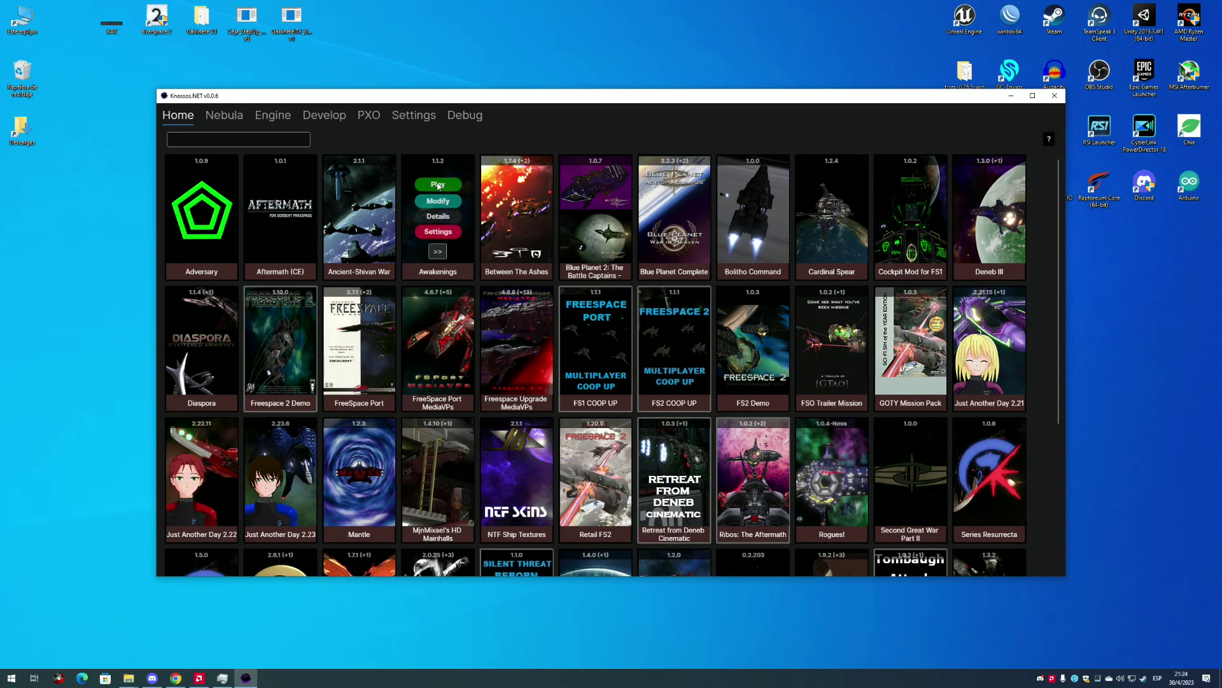
Move Knossos.NET up-left, close the Windows_X64 Explorer window, and enlarge the launcher
{"action": "mouse_move", "coordinate": [422, 301]}
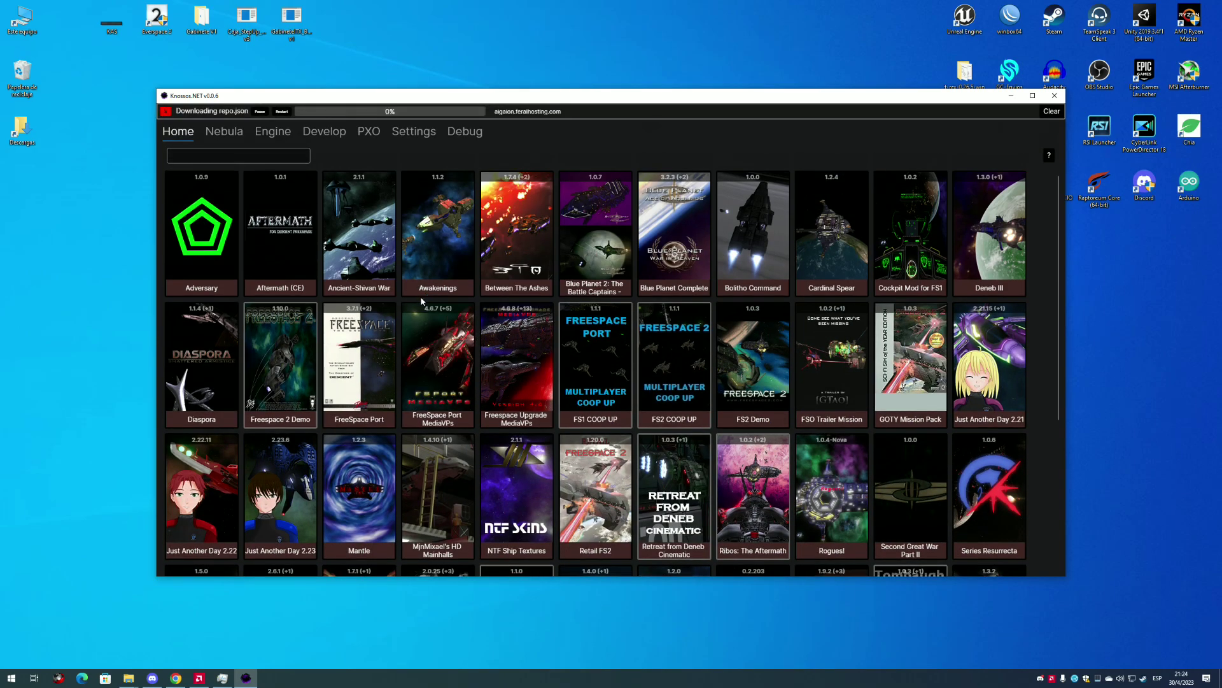
{"action": "left_click_drag", "start_coordinate": [505, 98], "coordinate": [459, 30]}
{"action": "mouse_move", "coordinate": [544, 467]}
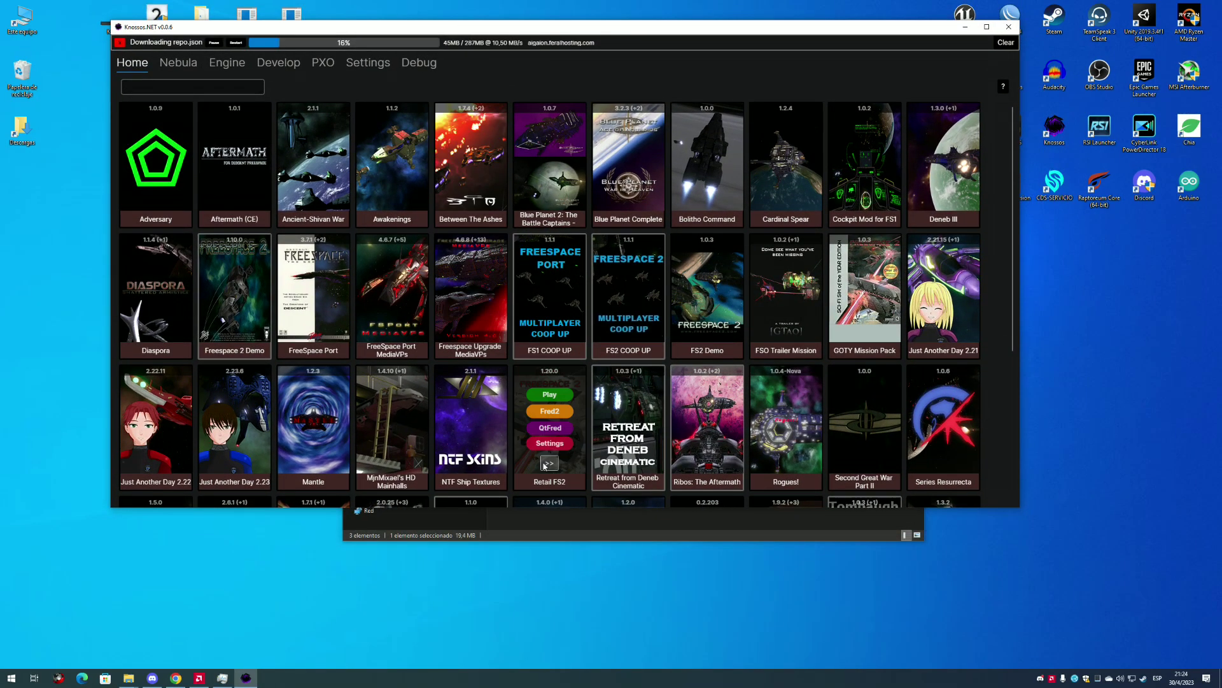
{"action": "left_click", "coordinate": [587, 534]}
{"action": "left_click", "coordinate": [915, 245]}
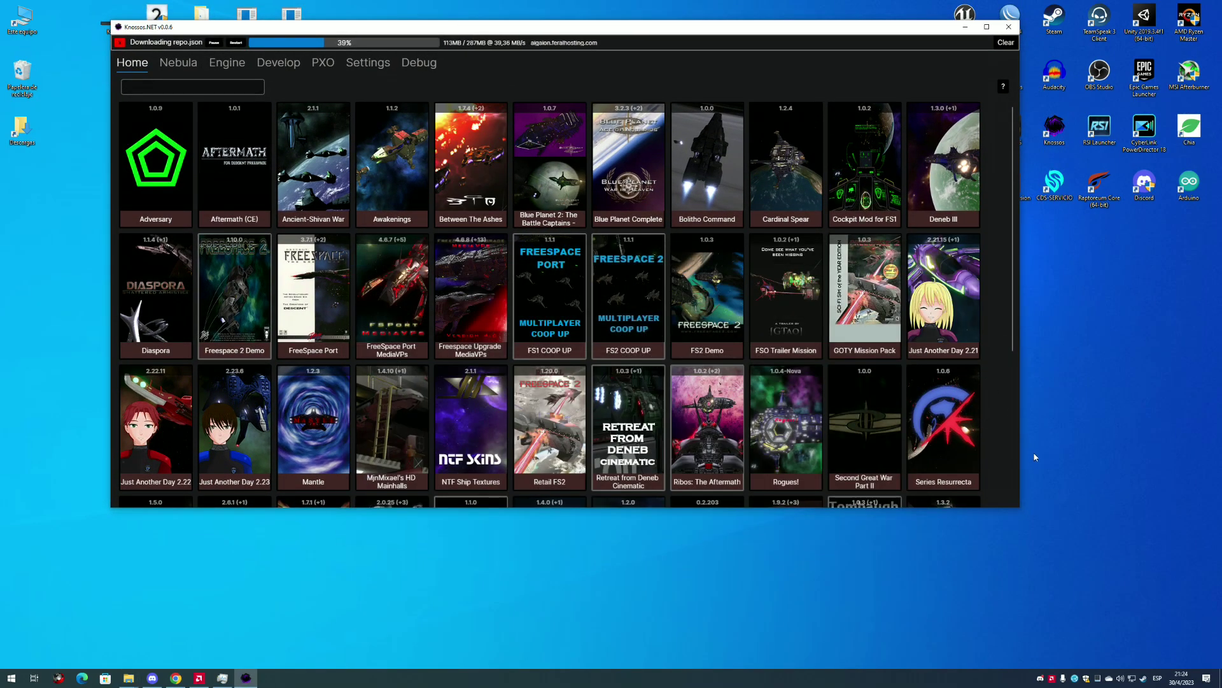
{"action": "left_click_drag", "start_coordinate": [1020, 510], "coordinate": [1083, 630]}
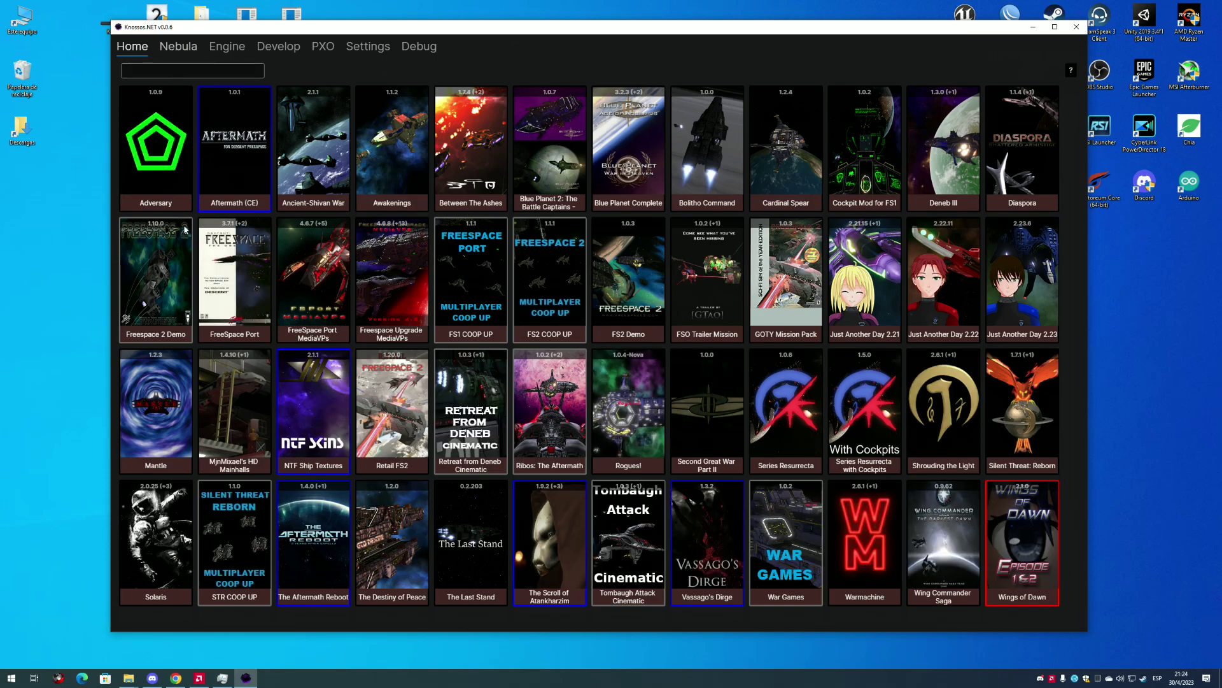
{"action": "left_click", "coordinate": [178, 46]}
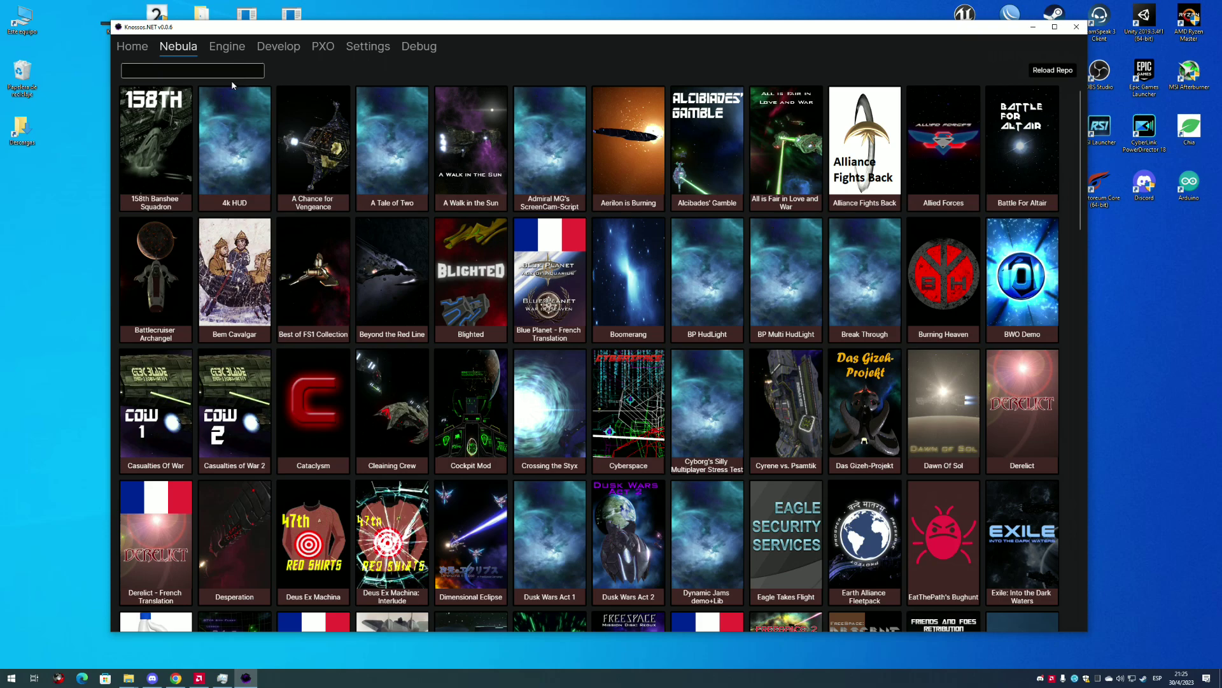
{"action": "left_click", "coordinate": [218, 50]}
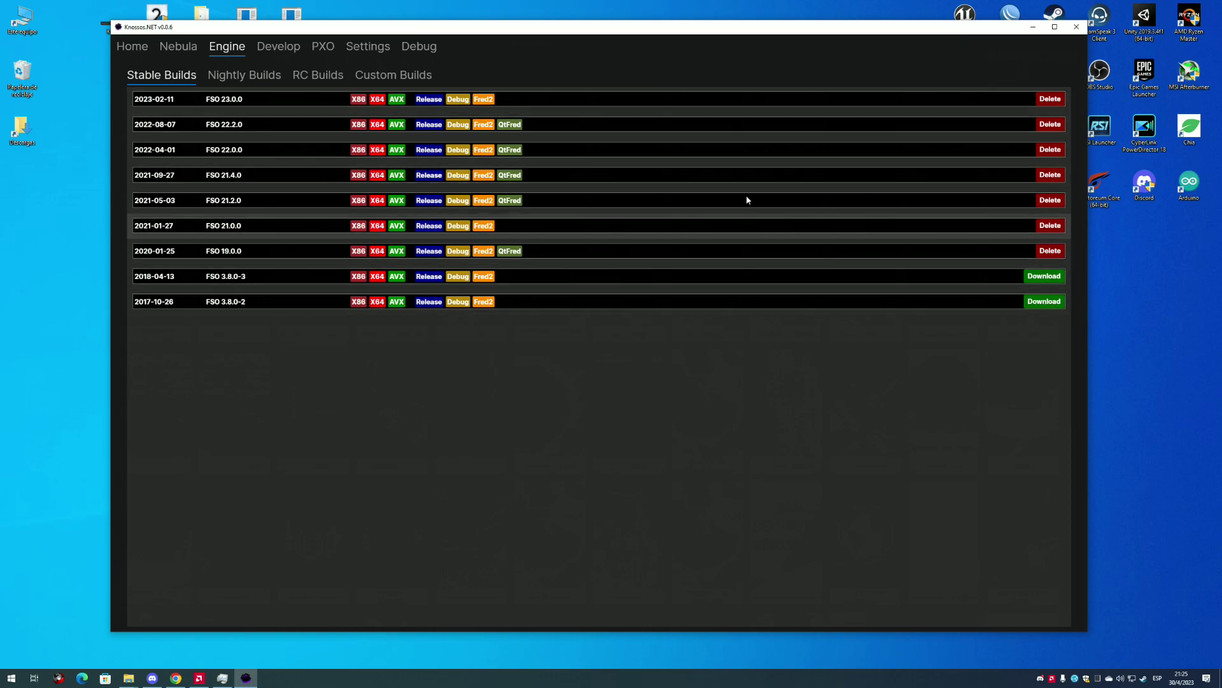
{"action": "left_click", "coordinate": [251, 77]}
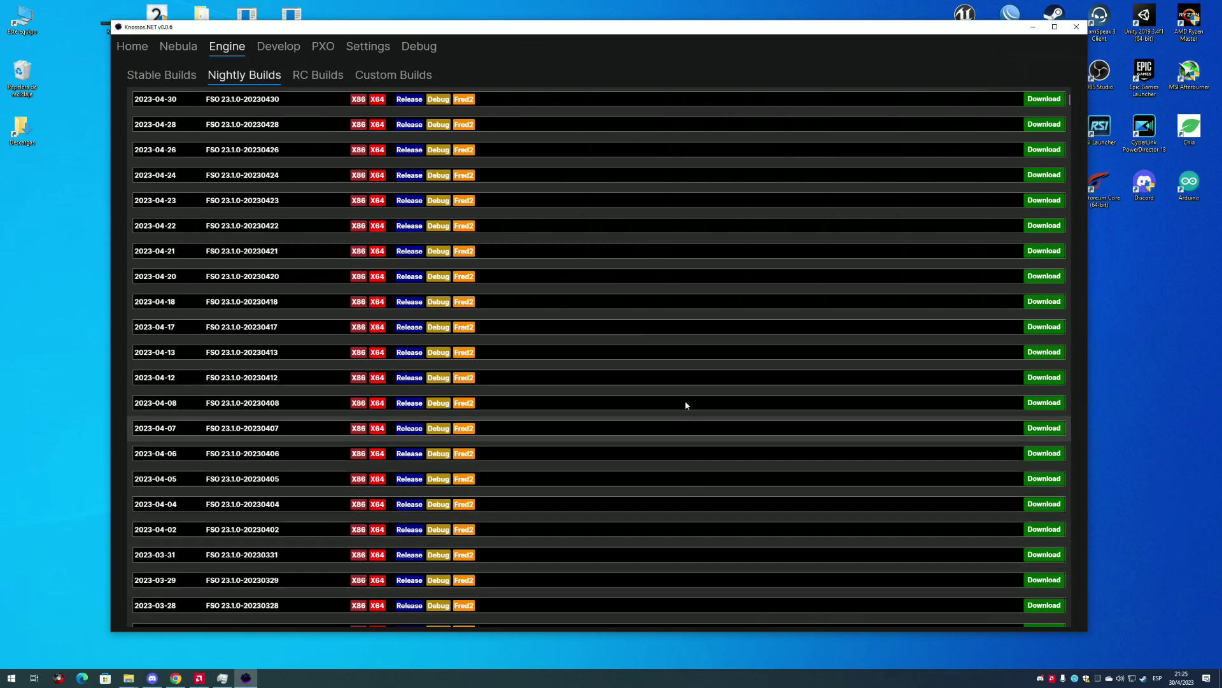
{"action": "left_click", "coordinate": [347, 74]}
{"action": "left_click", "coordinate": [385, 75]}
{"action": "left_click", "coordinate": [320, 75]}
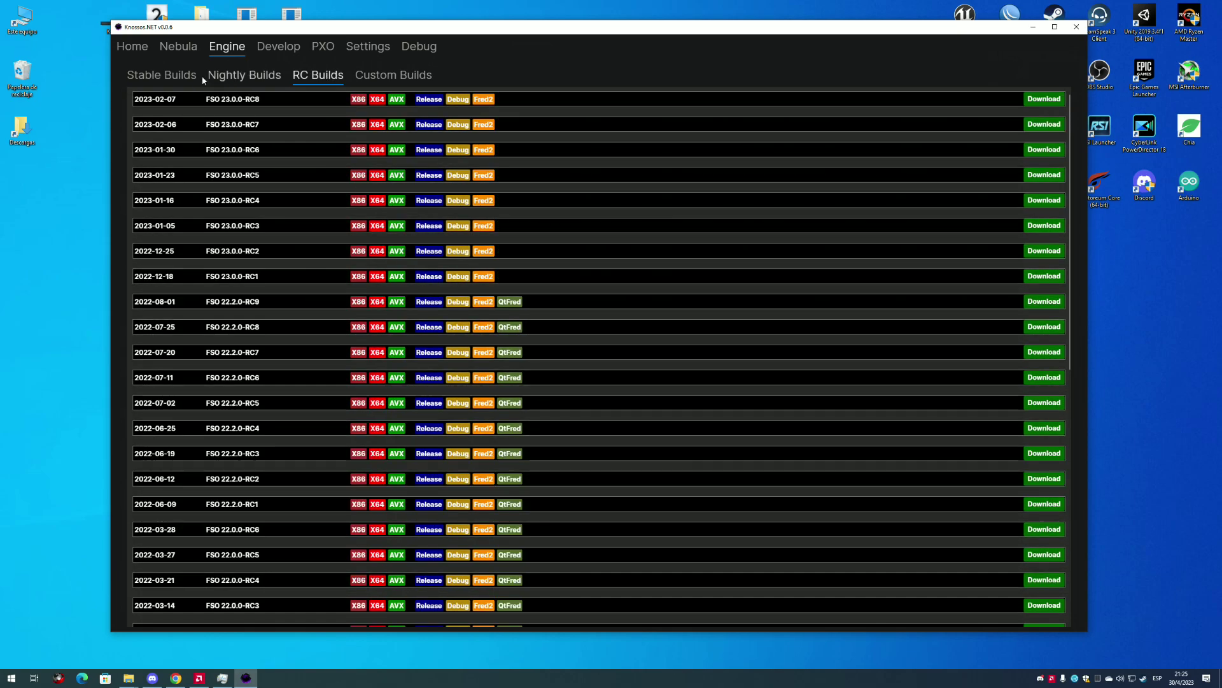
{"action": "left_click", "coordinate": [183, 76]}
{"action": "left_click", "coordinate": [280, 47]}
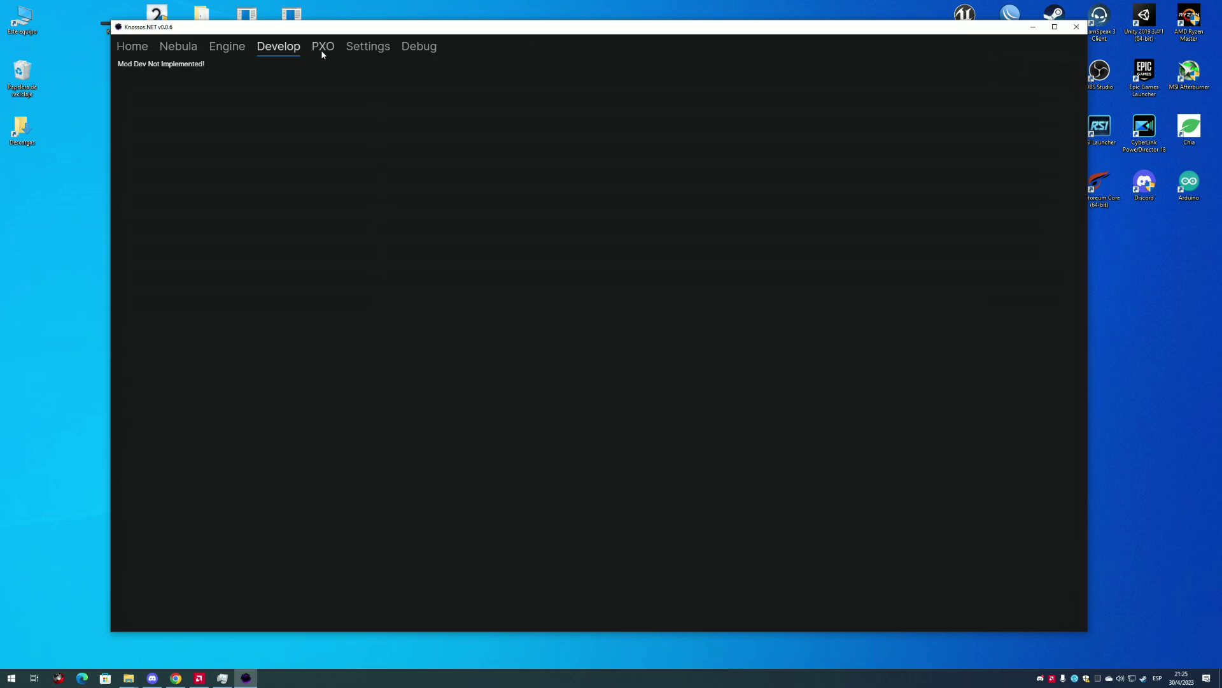
{"action": "left_click", "coordinate": [322, 50]}
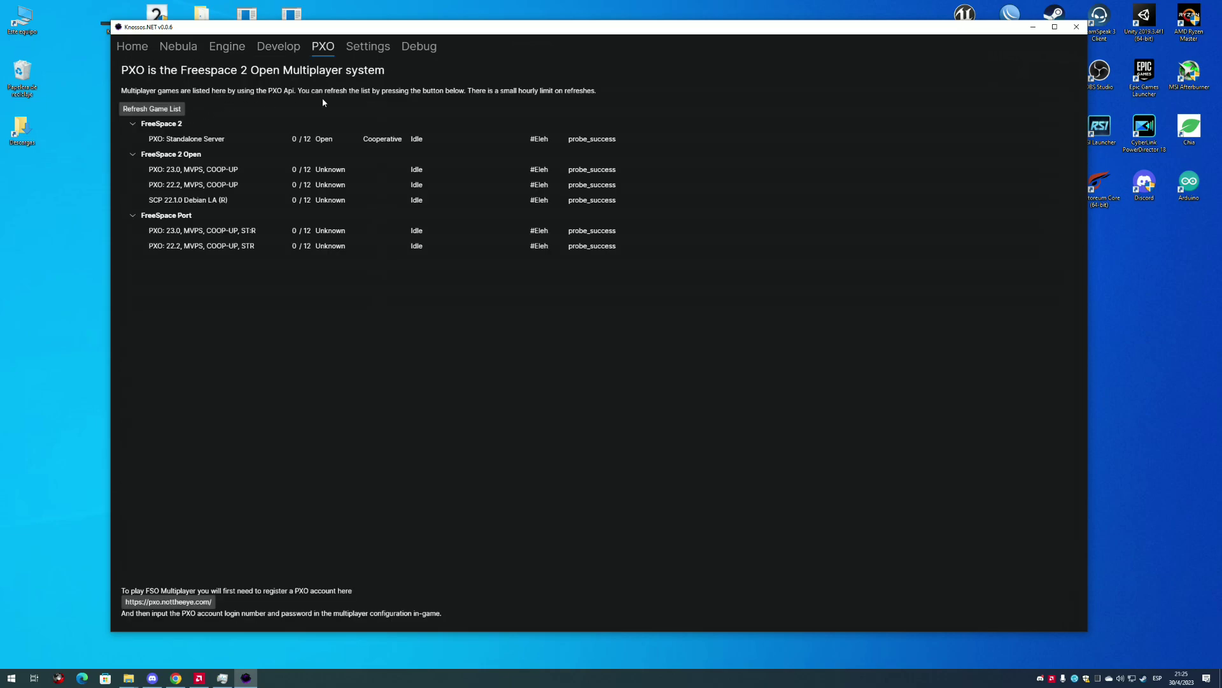
{"action": "left_click", "coordinate": [330, 170]}
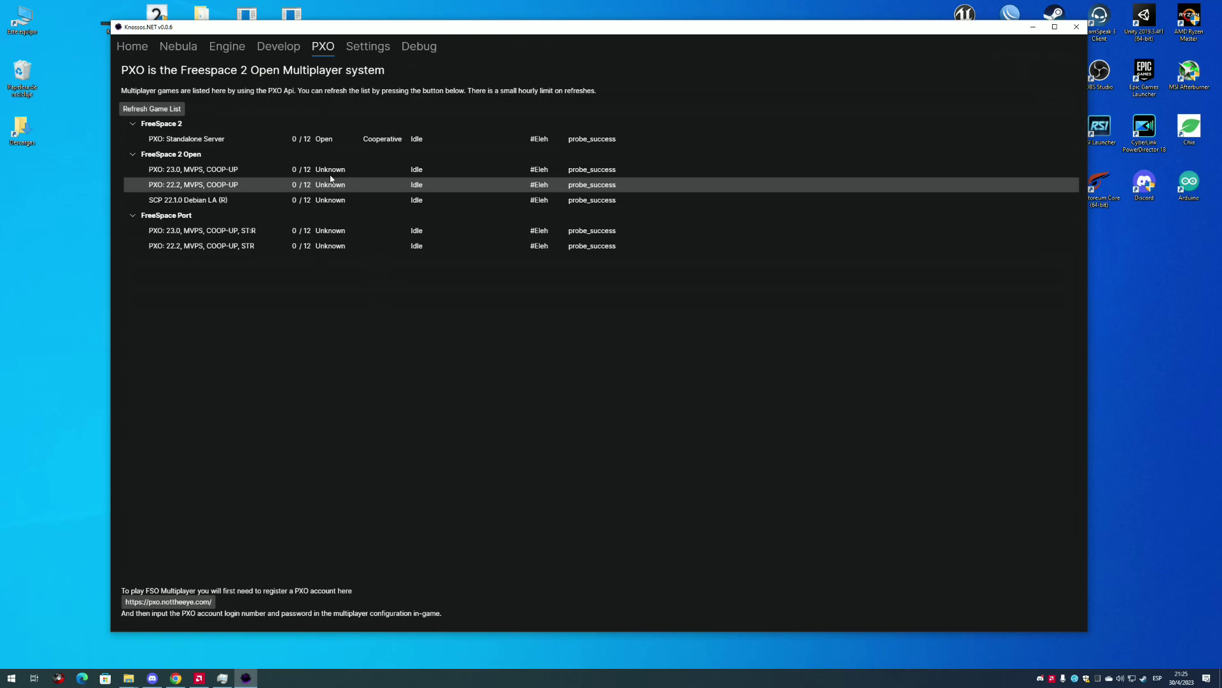
{"action": "left_click", "coordinate": [373, 48]}
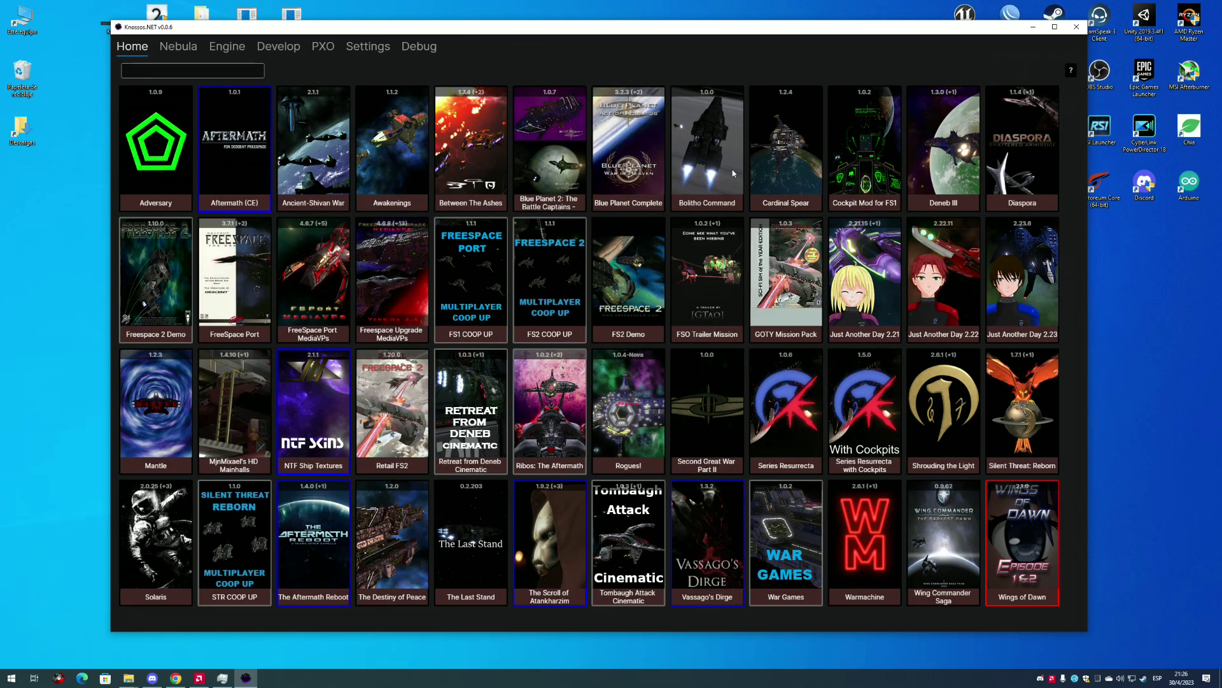
Try launching Wings of Dawn and dismiss the missing-dependency error
{"action": "mouse_move", "coordinate": [253, 134]}
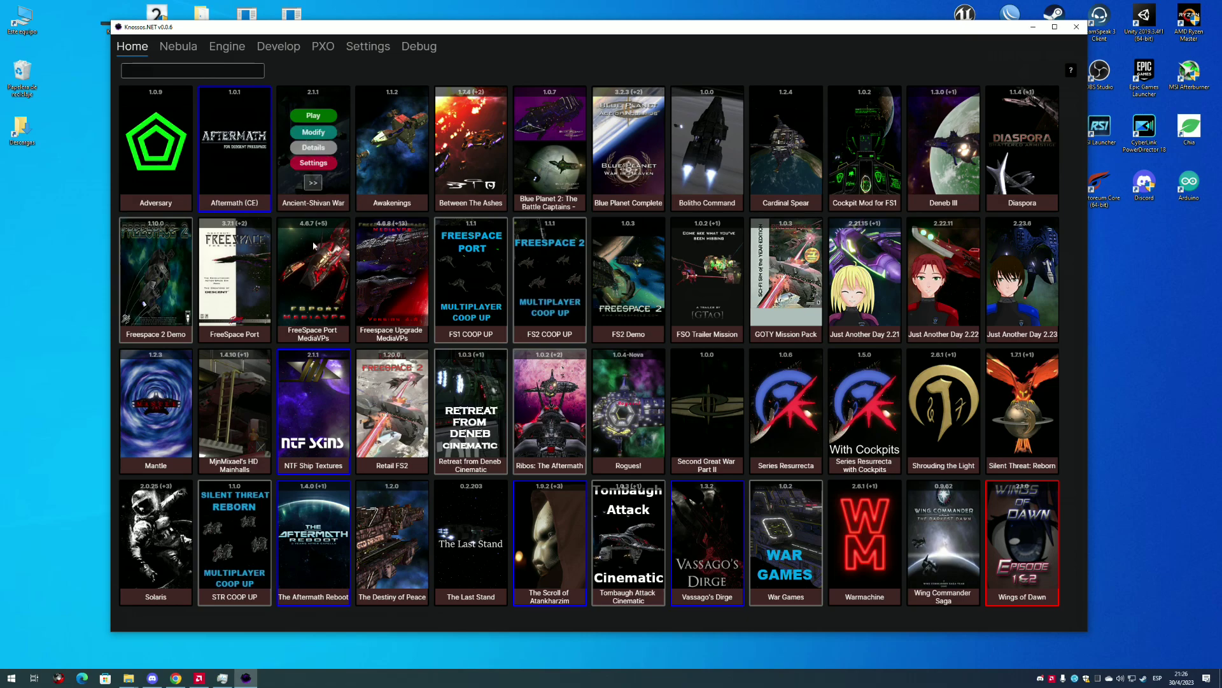
{"action": "mouse_move", "coordinate": [1046, 106]}
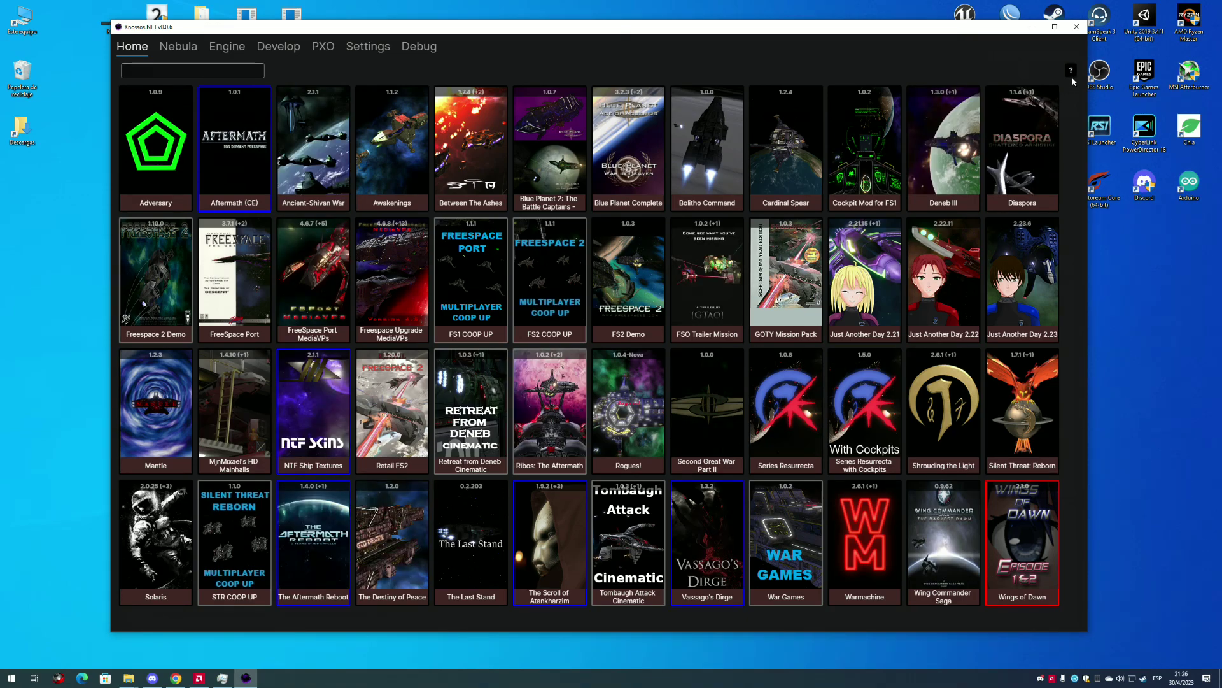
{"action": "mouse_move", "coordinate": [1072, 72]}
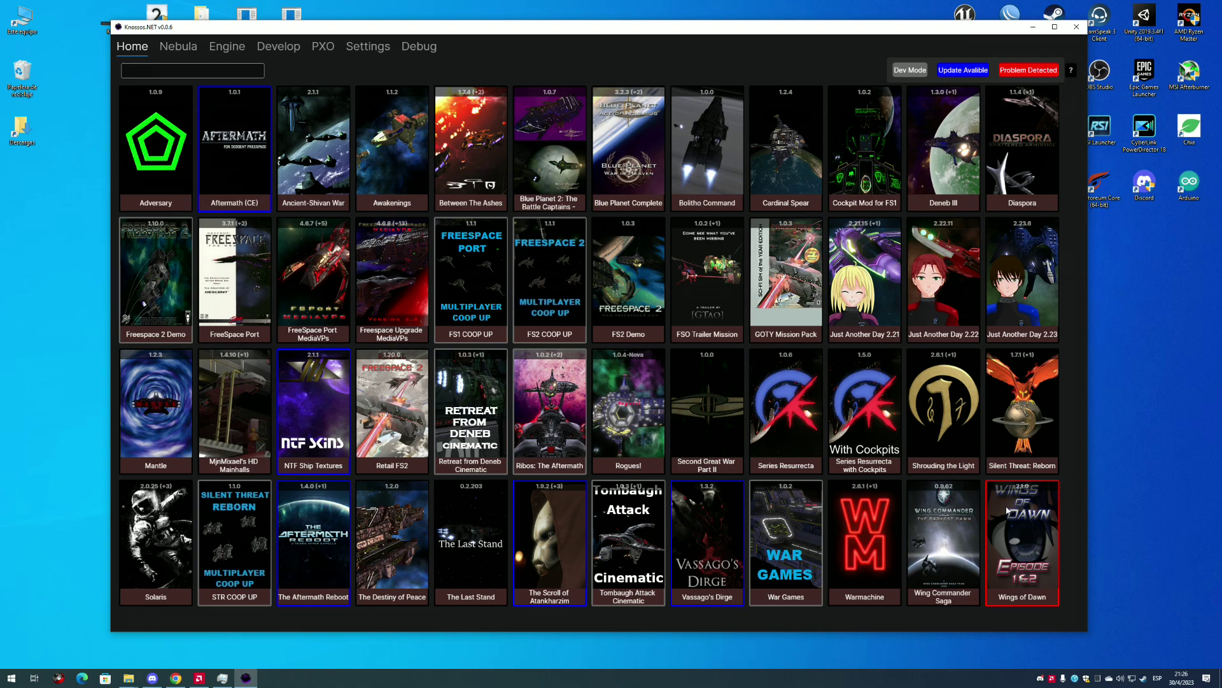
{"action": "mouse_move", "coordinate": [1050, 528]}
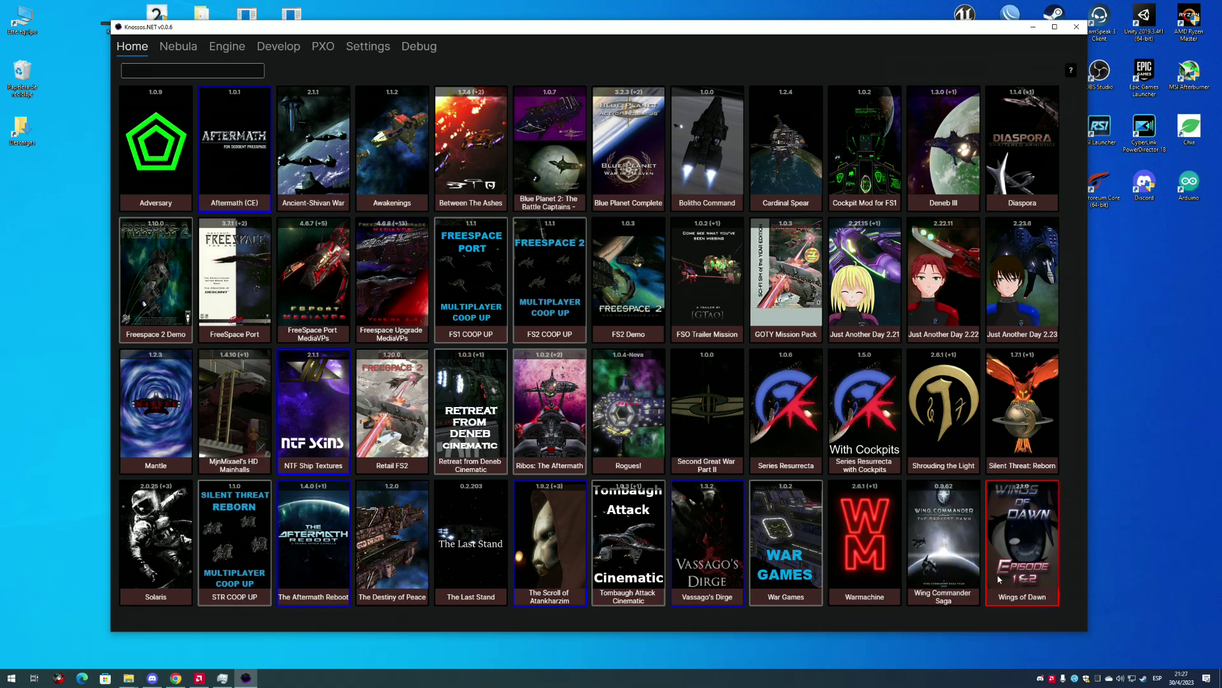
{"action": "left_click", "coordinate": [1022, 509]}
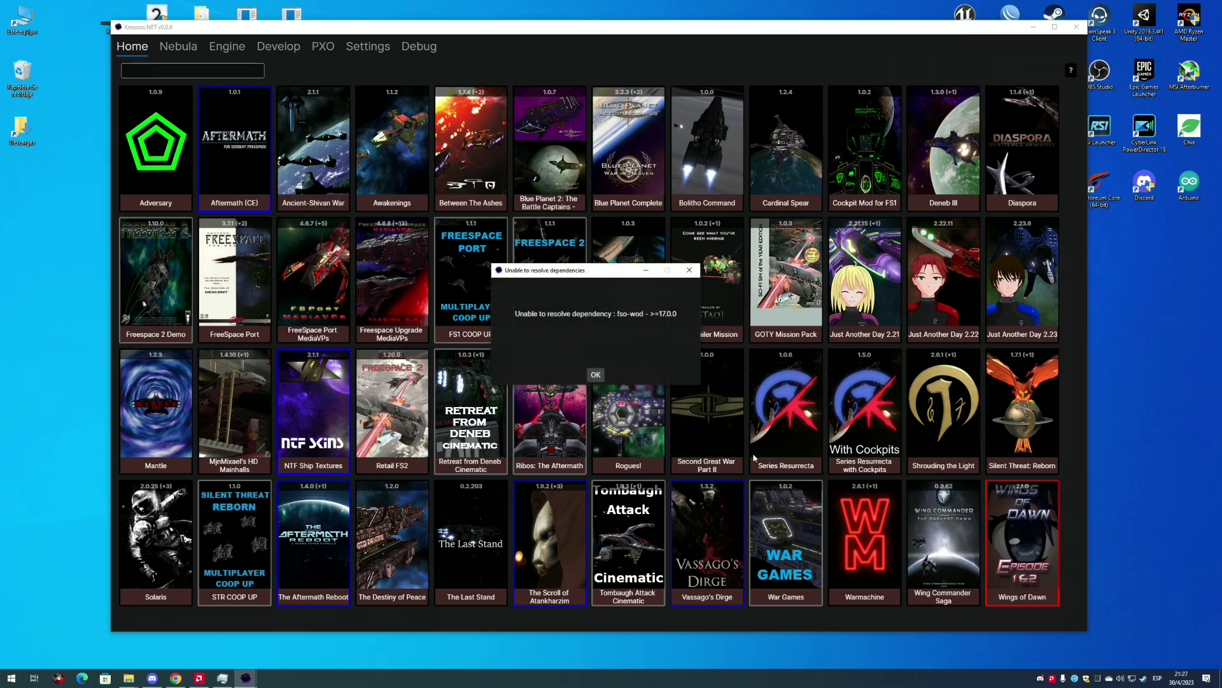
{"action": "left_click", "coordinate": [595, 374]}
Park Task Manager on the left and open the Aftermath (CE) 1.0.3 installer
{"action": "key", "text": "ctrl+shift+Escape"}
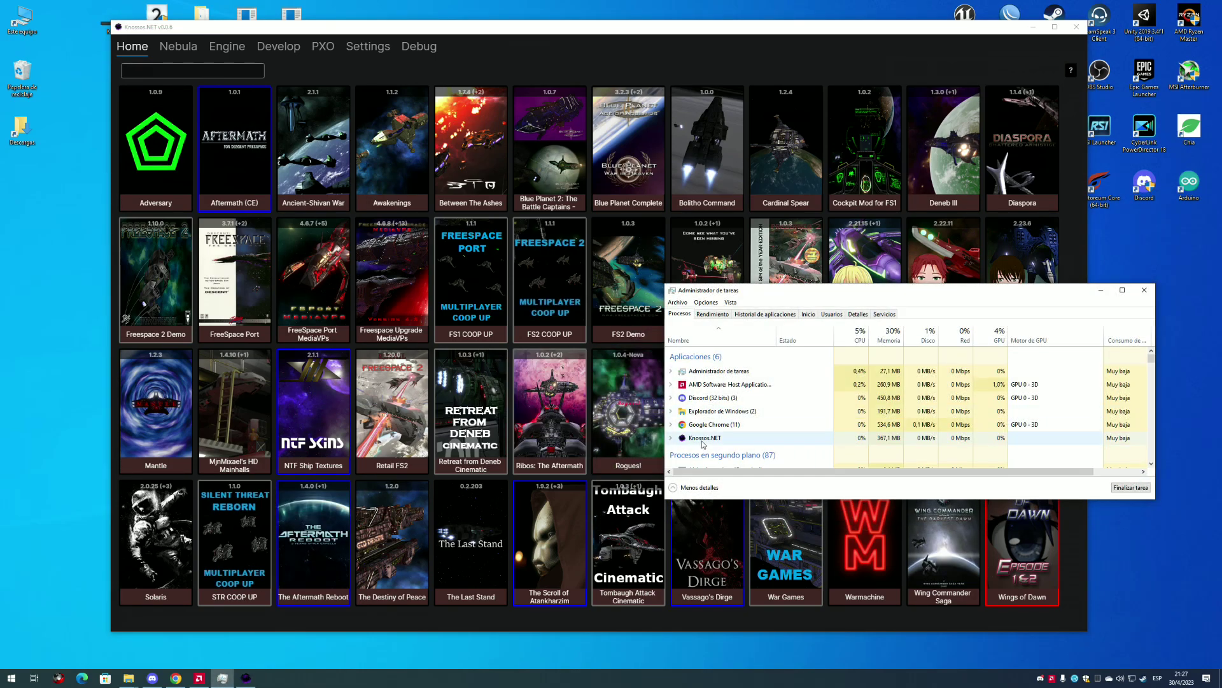
{"action": "left_click", "coordinate": [890, 439]}
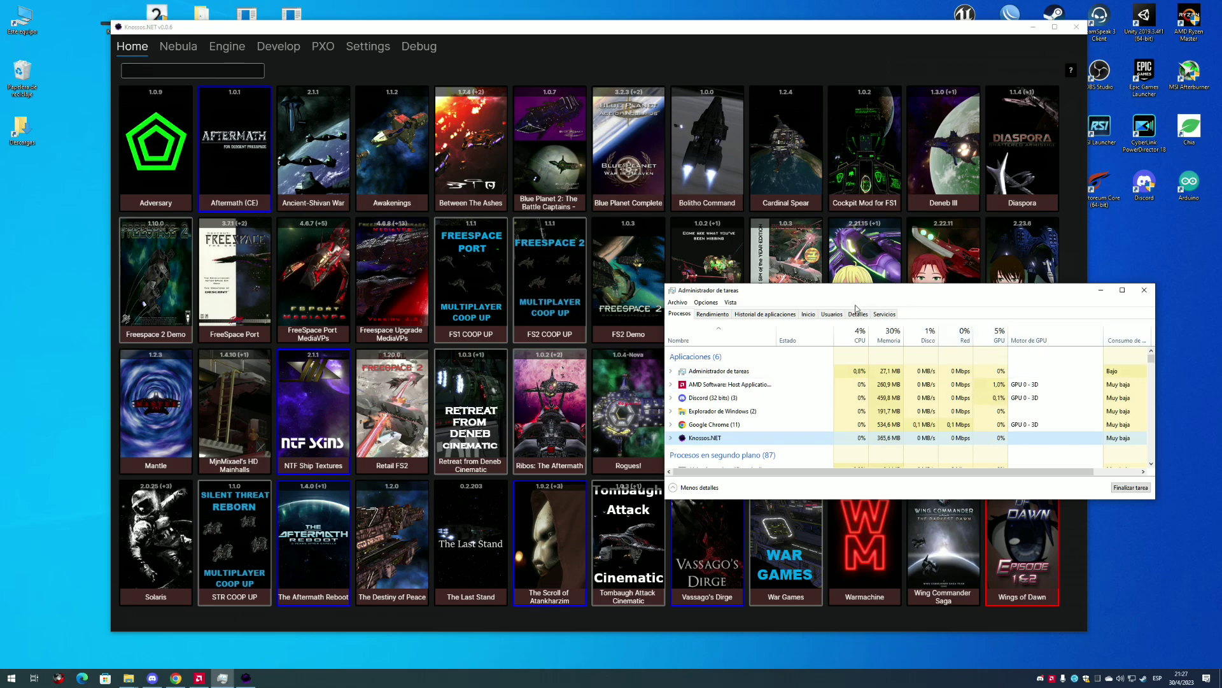
{"action": "left_click_drag", "start_coordinate": [778, 298], "coordinate": [362, 186]}
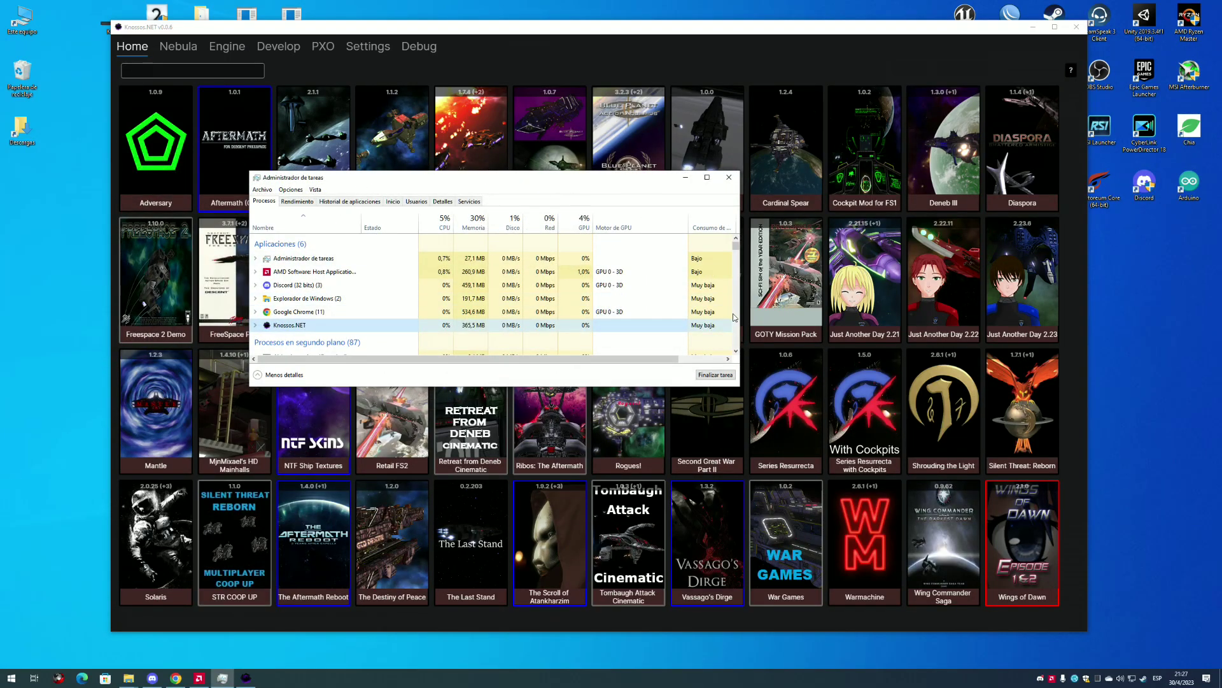
{"action": "left_click_drag", "start_coordinate": [740, 319], "coordinate": [534, 320]}
{"action": "left_click_drag", "start_coordinate": [369, 186], "coordinate": [133, 220]}
{"action": "left_click_drag", "start_coordinate": [383, 28], "coordinate": [535, 19]}
{"action": "left_click", "coordinate": [387, 121]}
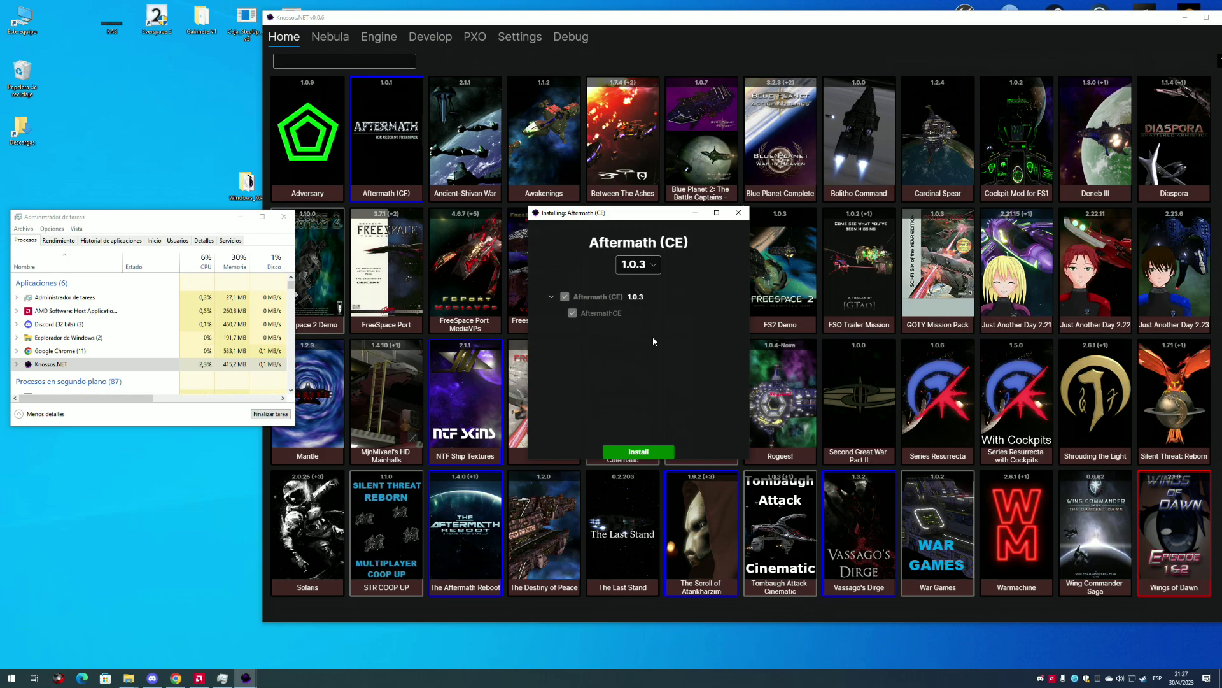
Install Aftermath (CE) 1.0.3, expand the download queue, and shift the launcher left
{"action": "left_click", "coordinate": [638, 450]}
{"action": "left_click", "coordinate": [639, 453]}
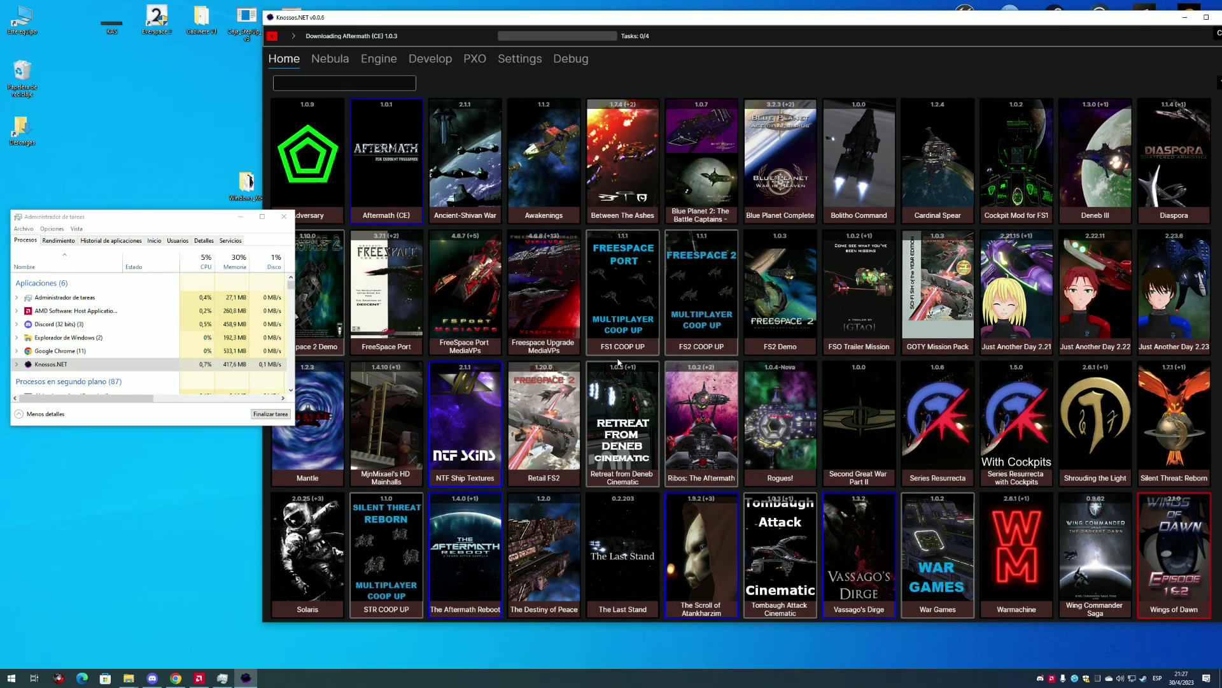
{"action": "left_click", "coordinate": [295, 39]}
{"action": "left_click_drag", "start_coordinate": [748, 19], "coordinate": [663, 33]}
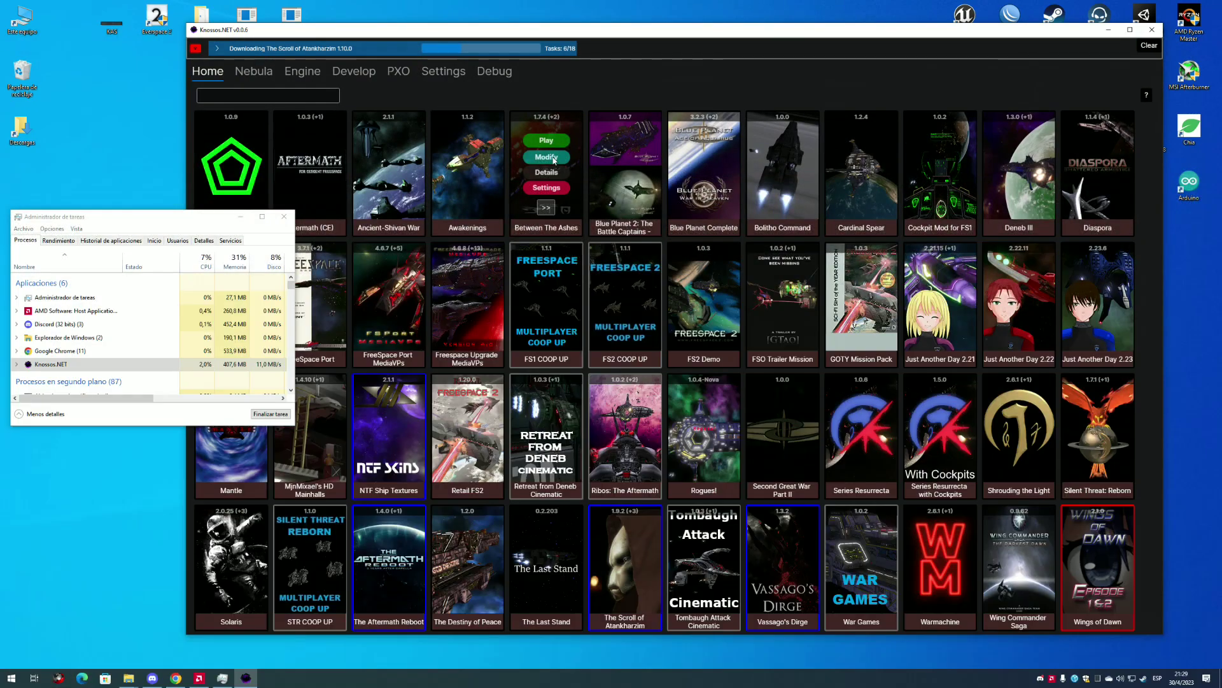
Inspect Between The Ashes details at version 1.7.4, expand the download queue, and show Awakenings' launch options
{"action": "left_click", "coordinate": [546, 173]}
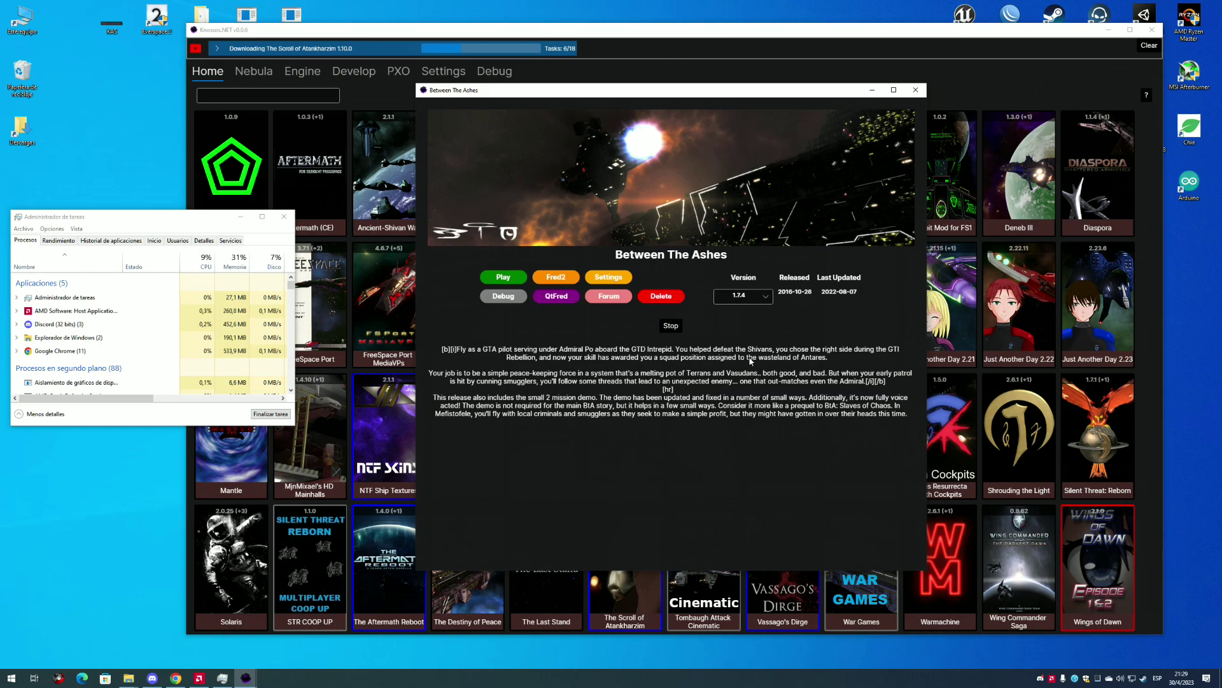
{"action": "left_click", "coordinate": [763, 306]}
{"action": "left_click", "coordinate": [739, 326]}
{"action": "left_click", "coordinate": [678, 326]}
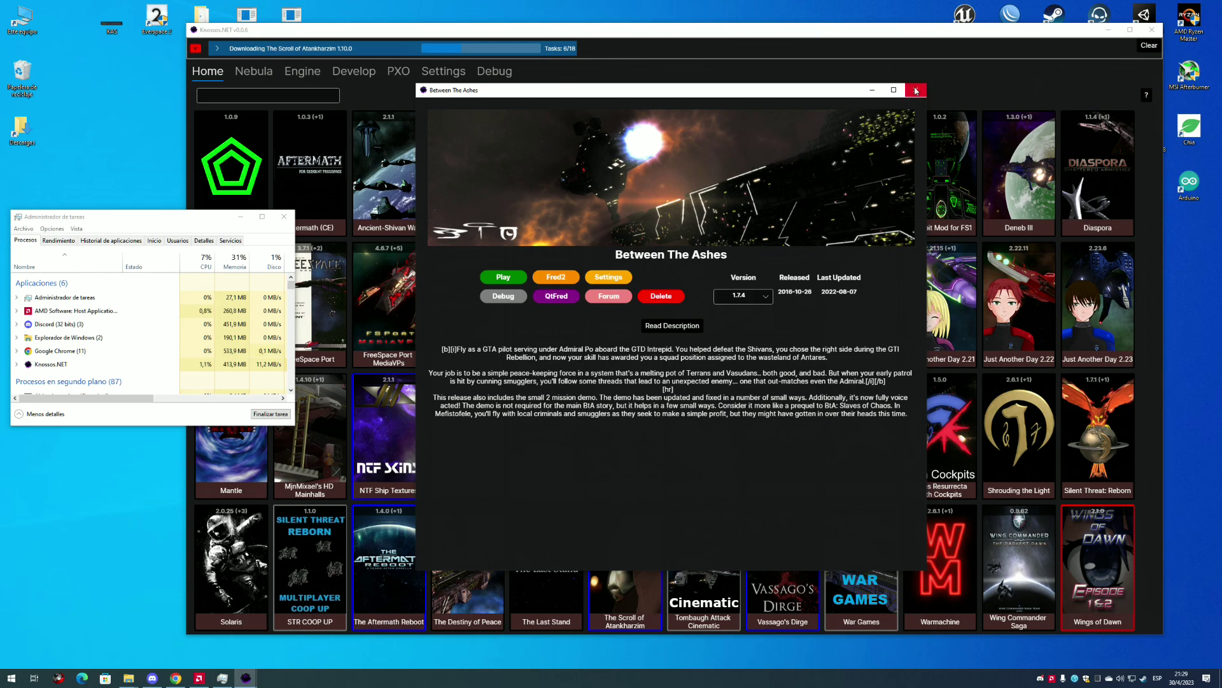
{"action": "left_click", "coordinate": [915, 90]}
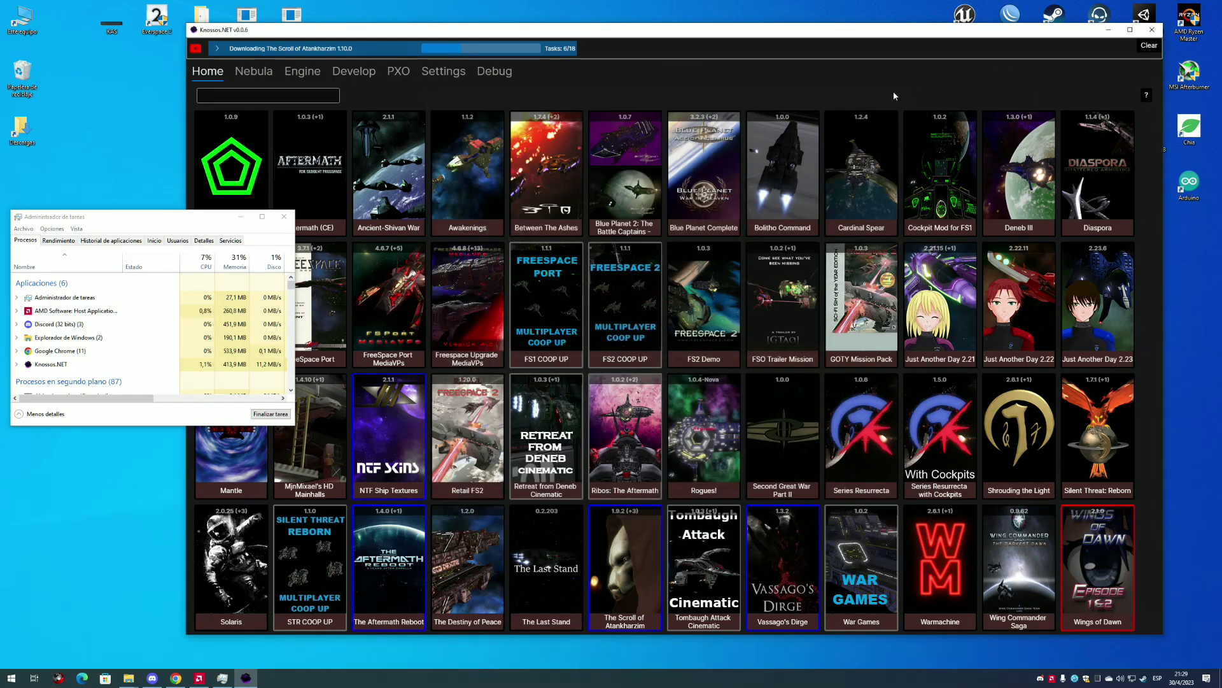
{"action": "left_click", "coordinate": [218, 49]}
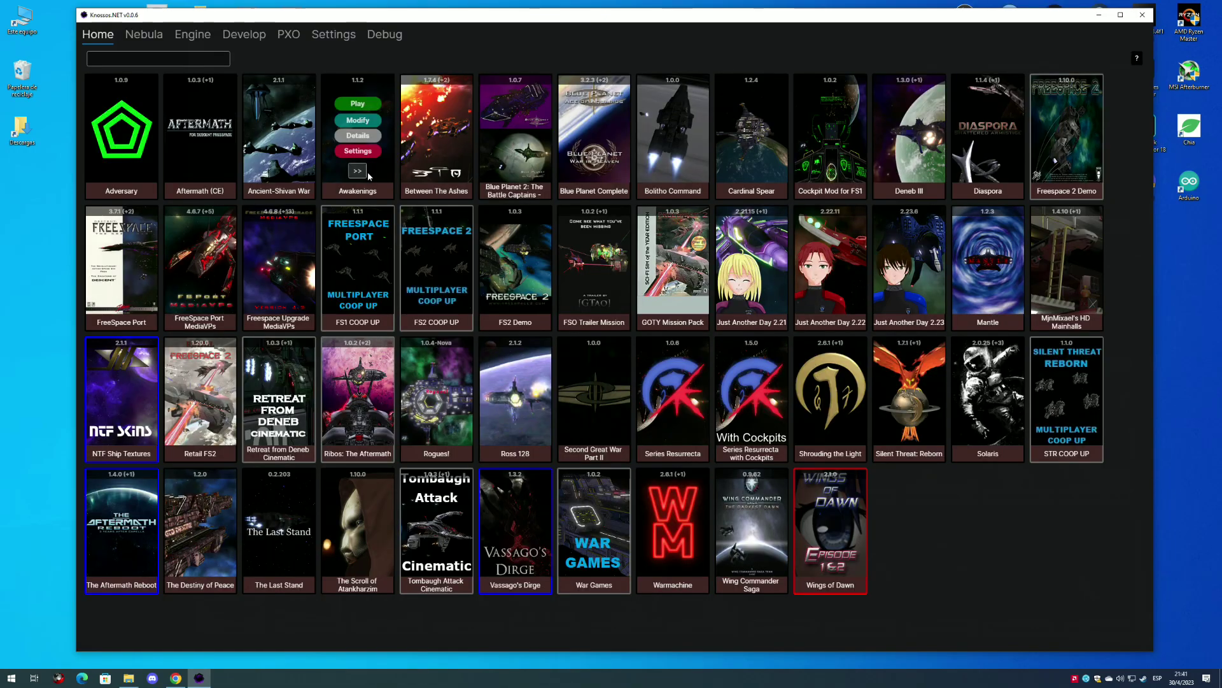
{"action": "left_click", "coordinate": [358, 173]}
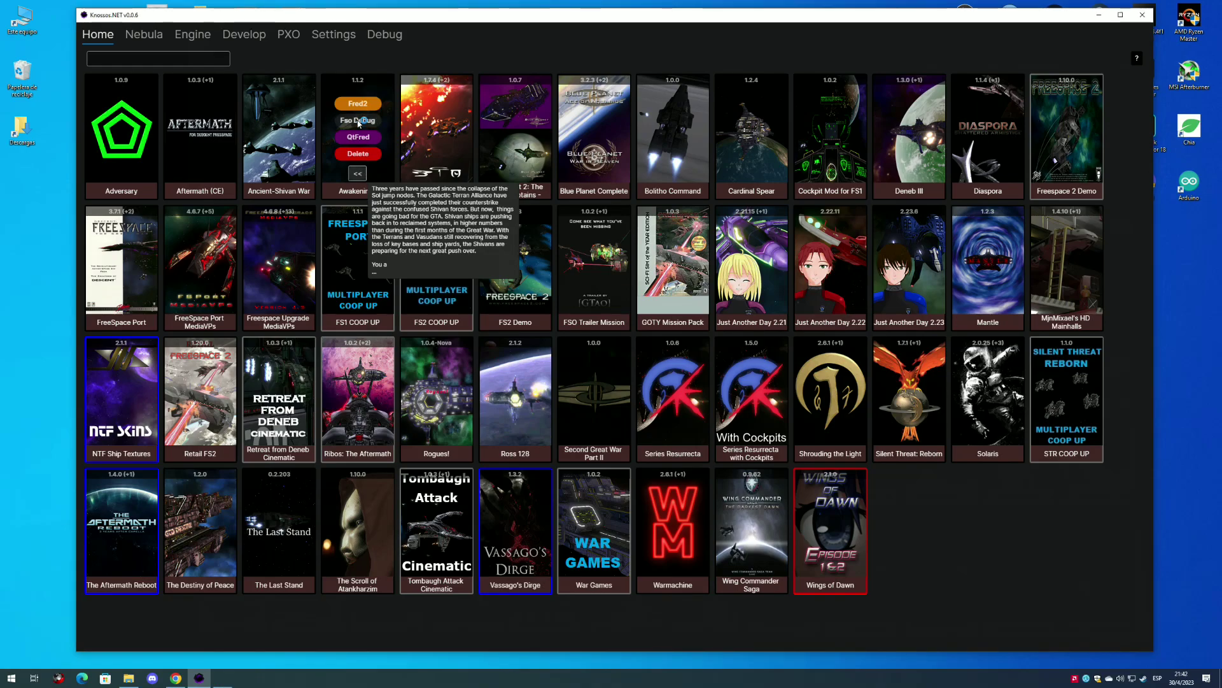
Run Awakenings in FSO 23.0 Debug, view a ship in the Tech Room, then exit
{"action": "left_click", "coordinate": [367, 136]}
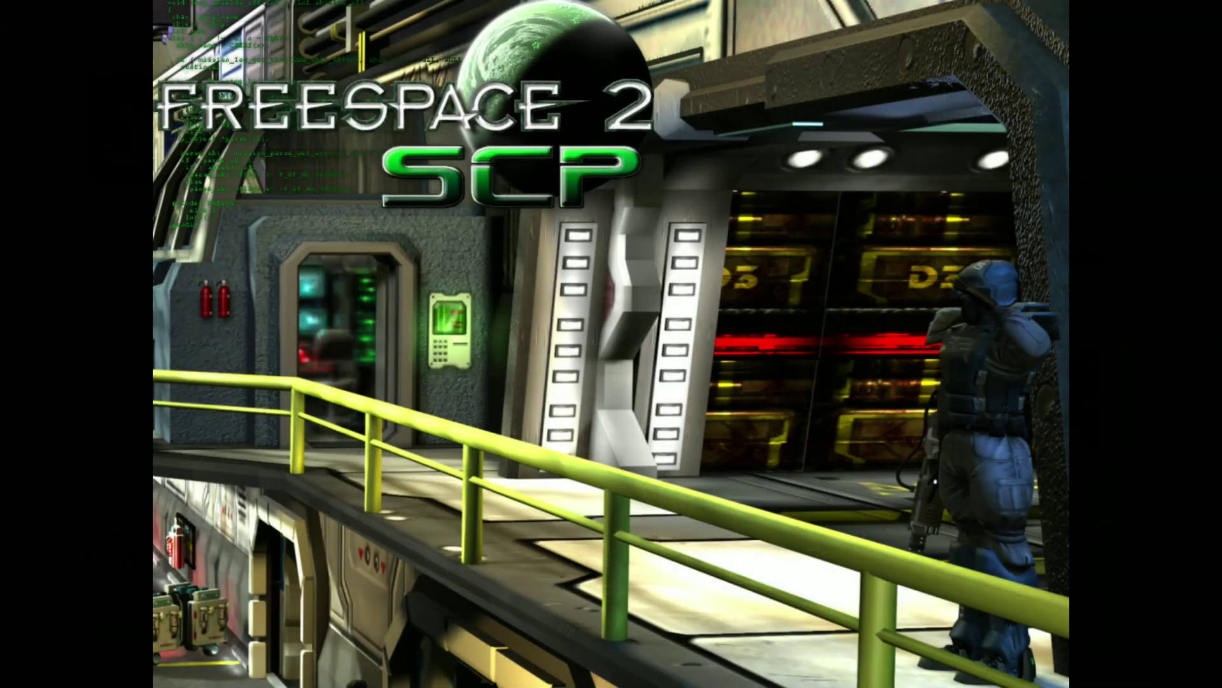
{"action": "left_click", "coordinate": [678, 372]}
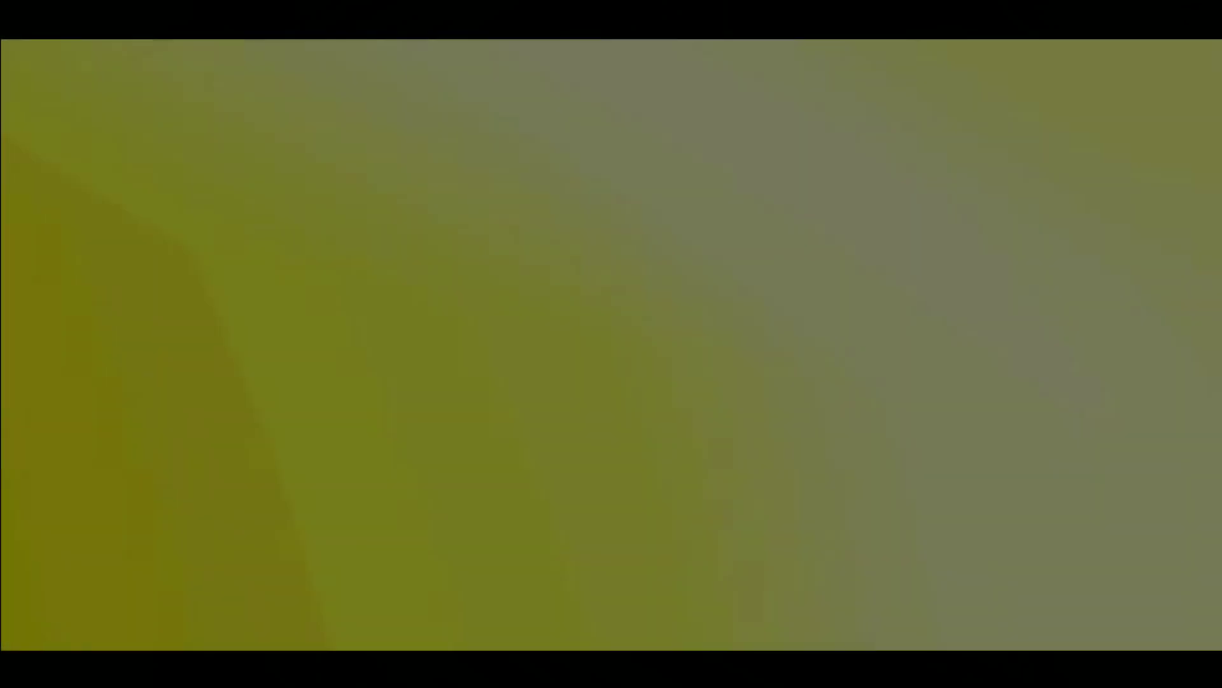
{"action": "key", "text": "Escape"}
{"action": "left_click", "coordinate": [871, 332]}
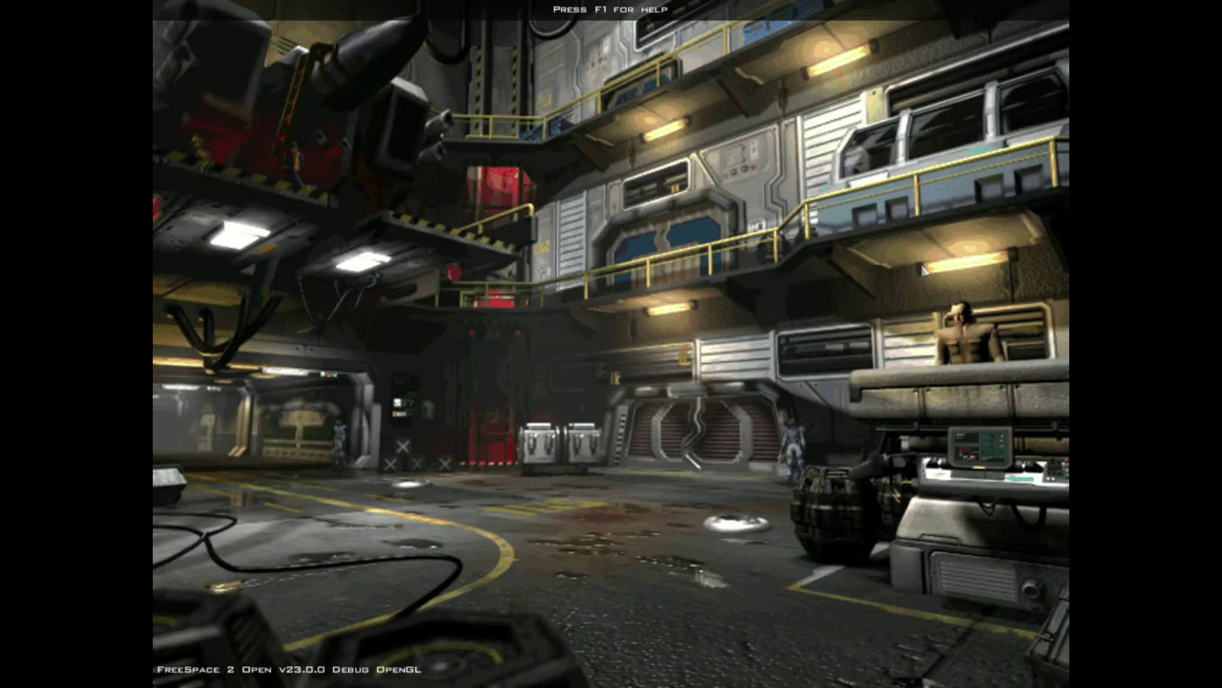
{"action": "left_click", "coordinate": [948, 193]}
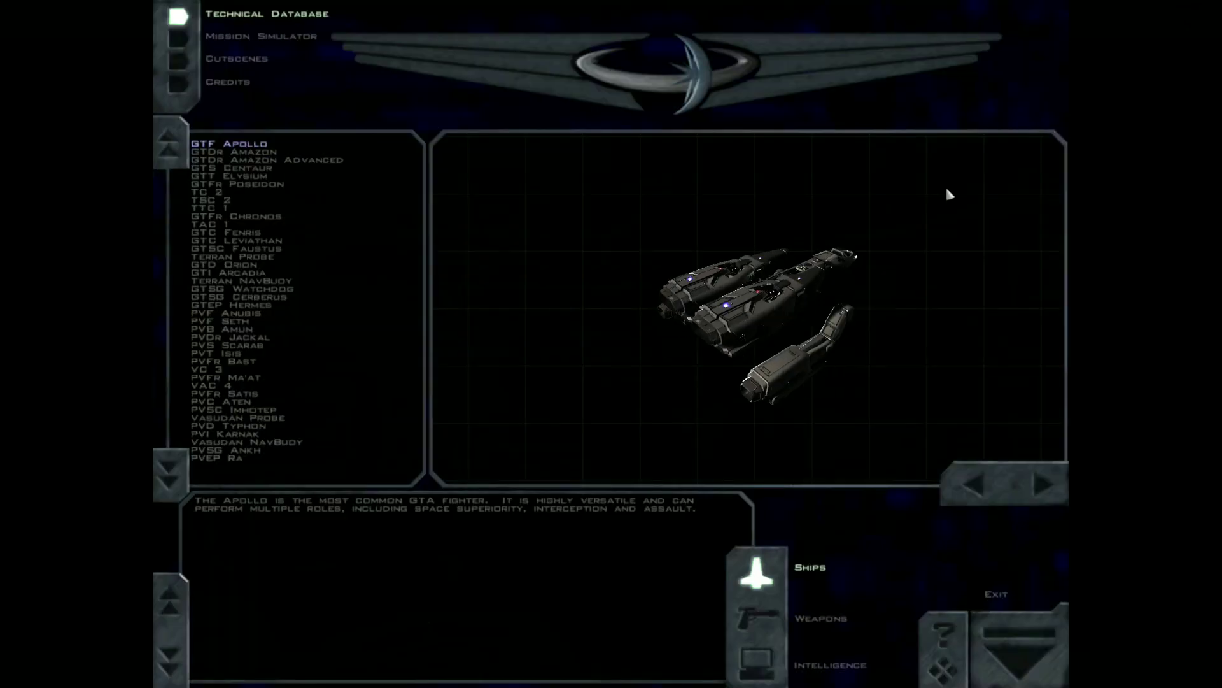
{"action": "left_click", "coordinate": [341, 377]}
{"action": "key", "text": "Escape"}
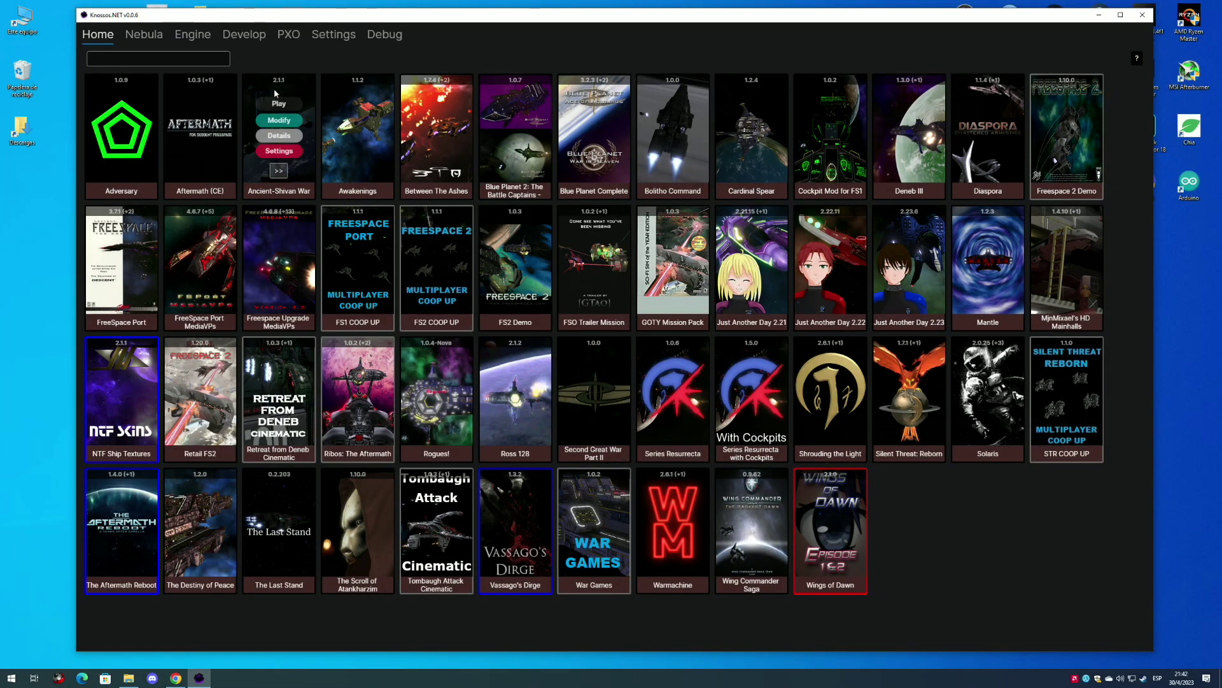
{"action": "left_click", "coordinate": [380, 38]}
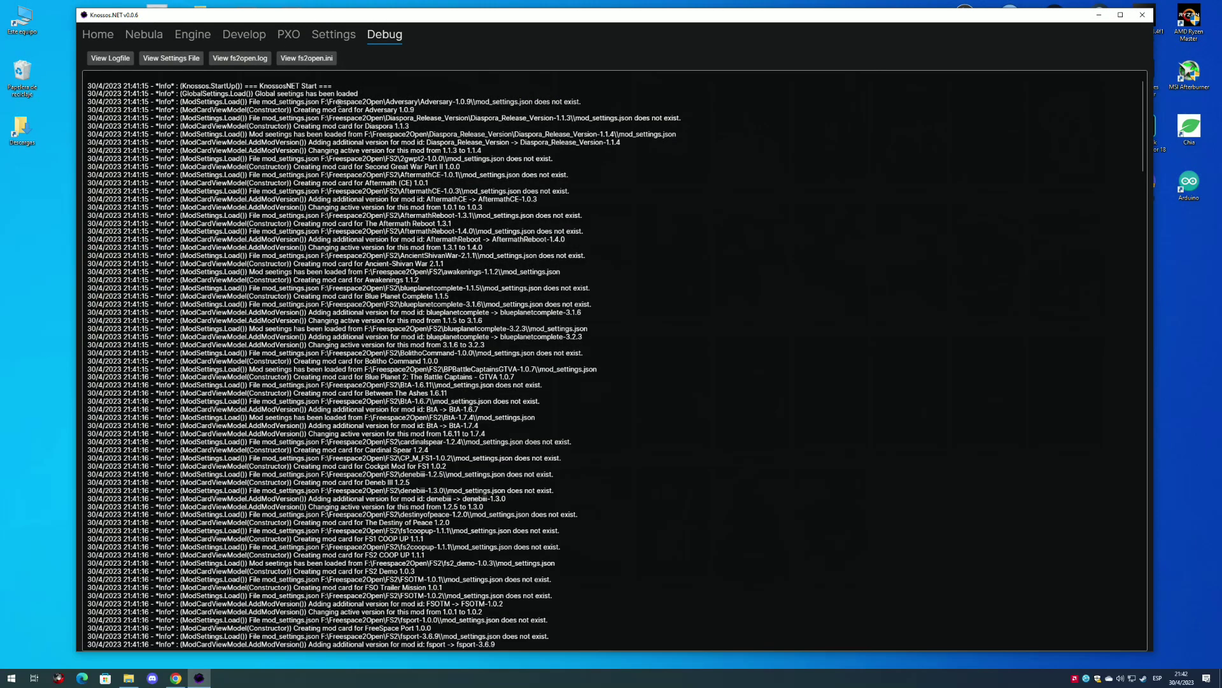
{"action": "left_click", "coordinate": [242, 58]}
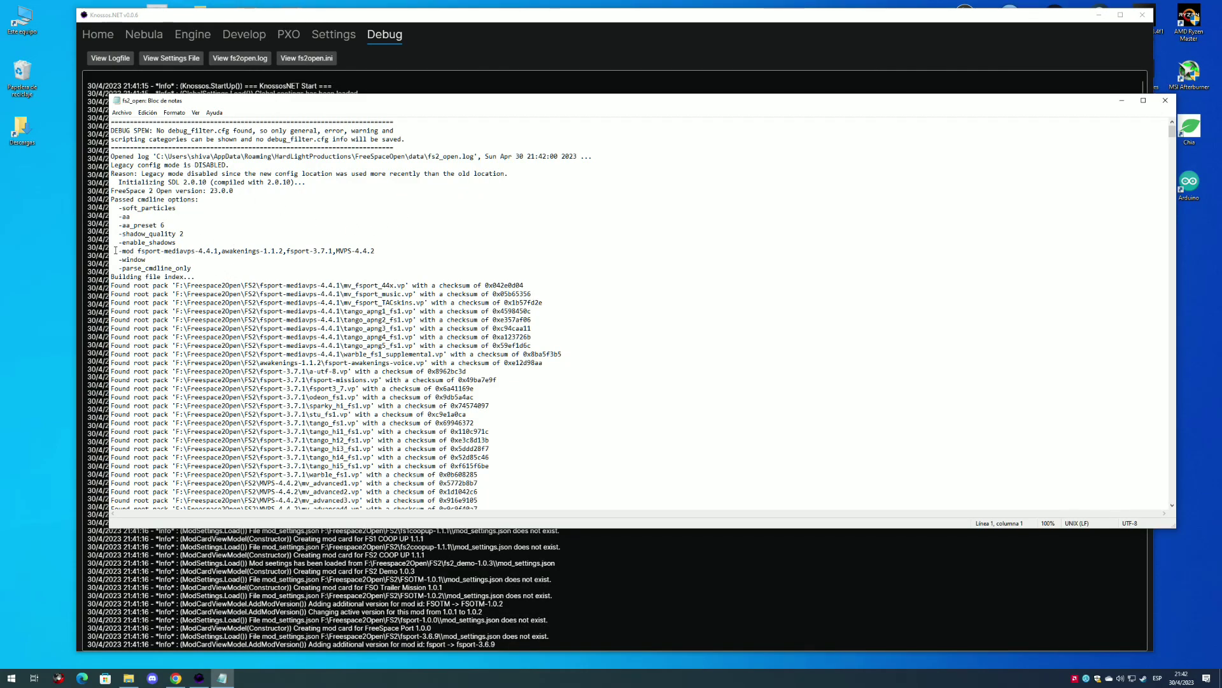
{"action": "left_click_drag", "start_coordinate": [116, 251], "coordinate": [454, 250]}
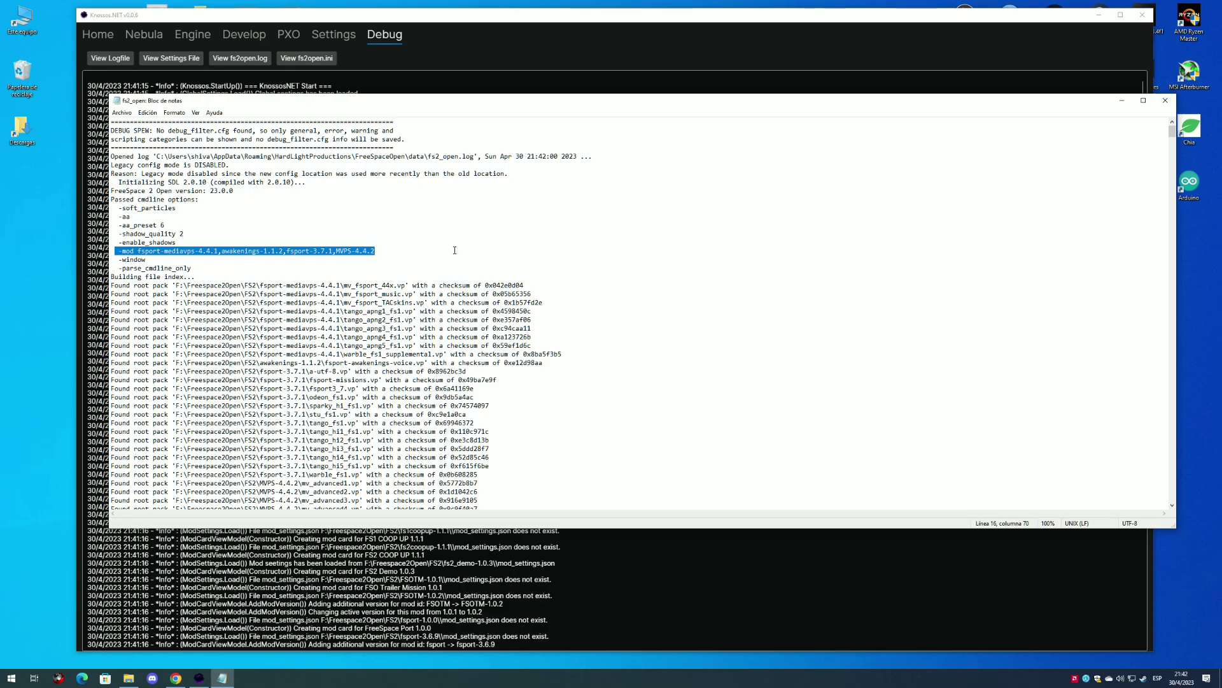
{"action": "left_click", "coordinate": [455, 250]}
{"action": "left_click", "coordinate": [1159, 104]}
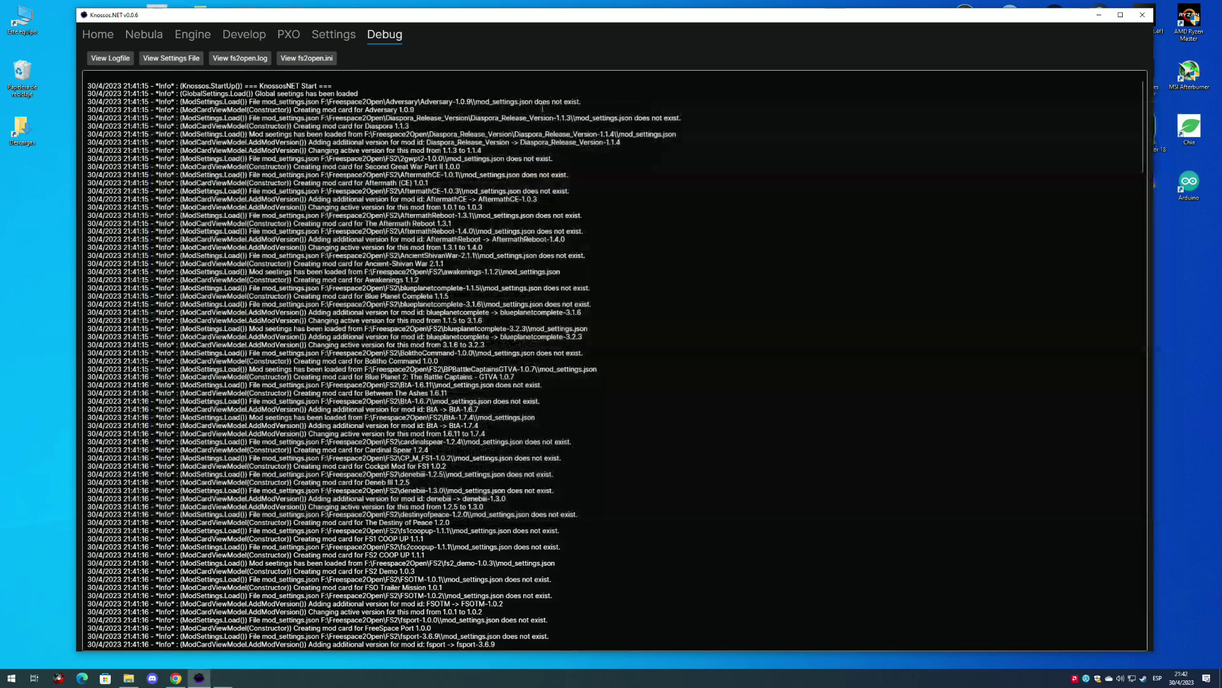
{"action": "left_click", "coordinate": [93, 38]}
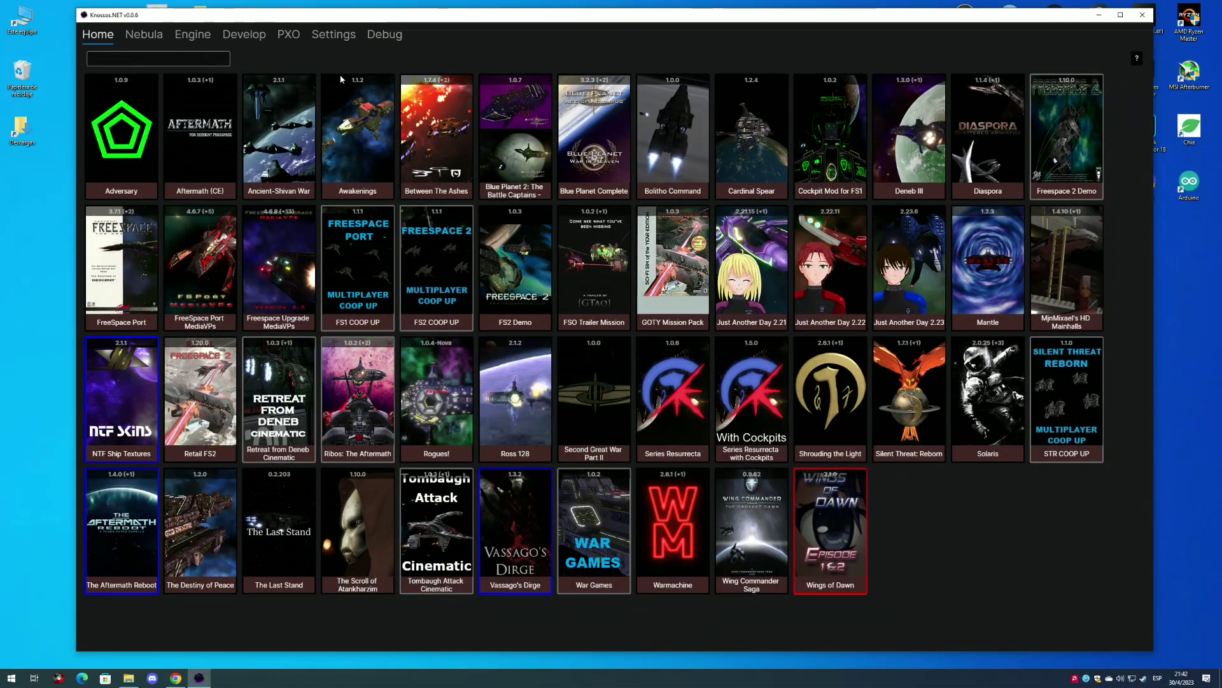
Open the Awakenings mod settings and enable custom mod dependencies
{"action": "left_click", "coordinate": [362, 175]}
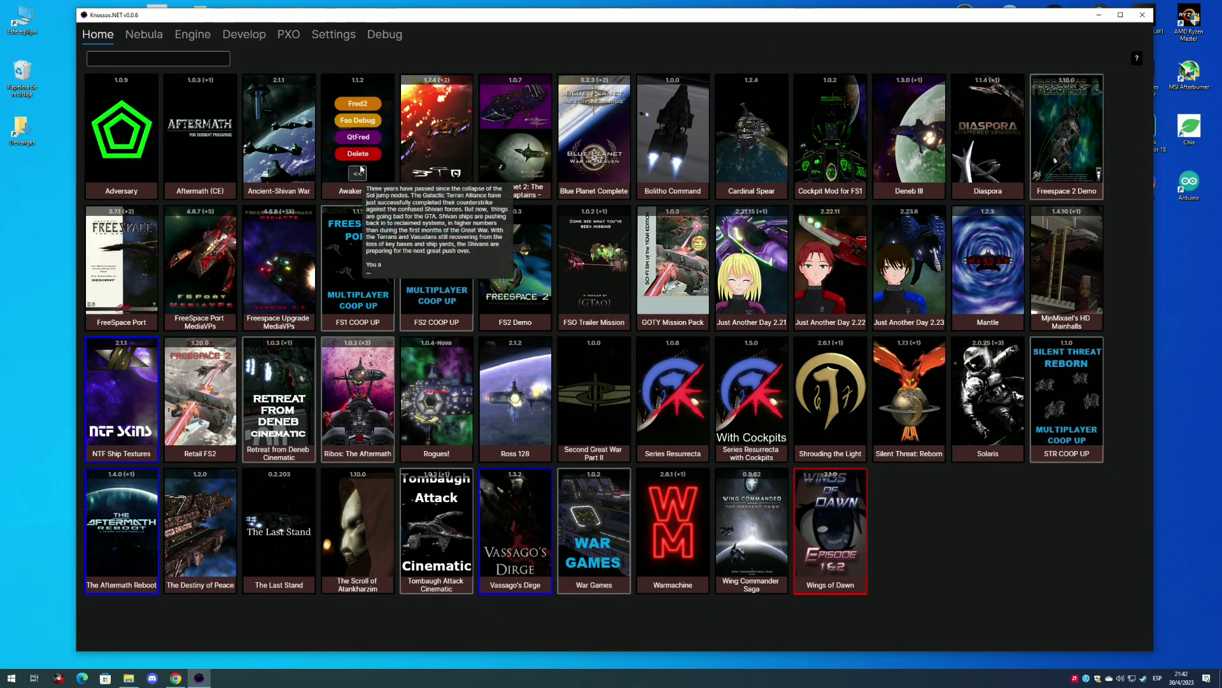
{"action": "left_click", "coordinate": [360, 176]}
{"action": "left_click", "coordinate": [358, 172]}
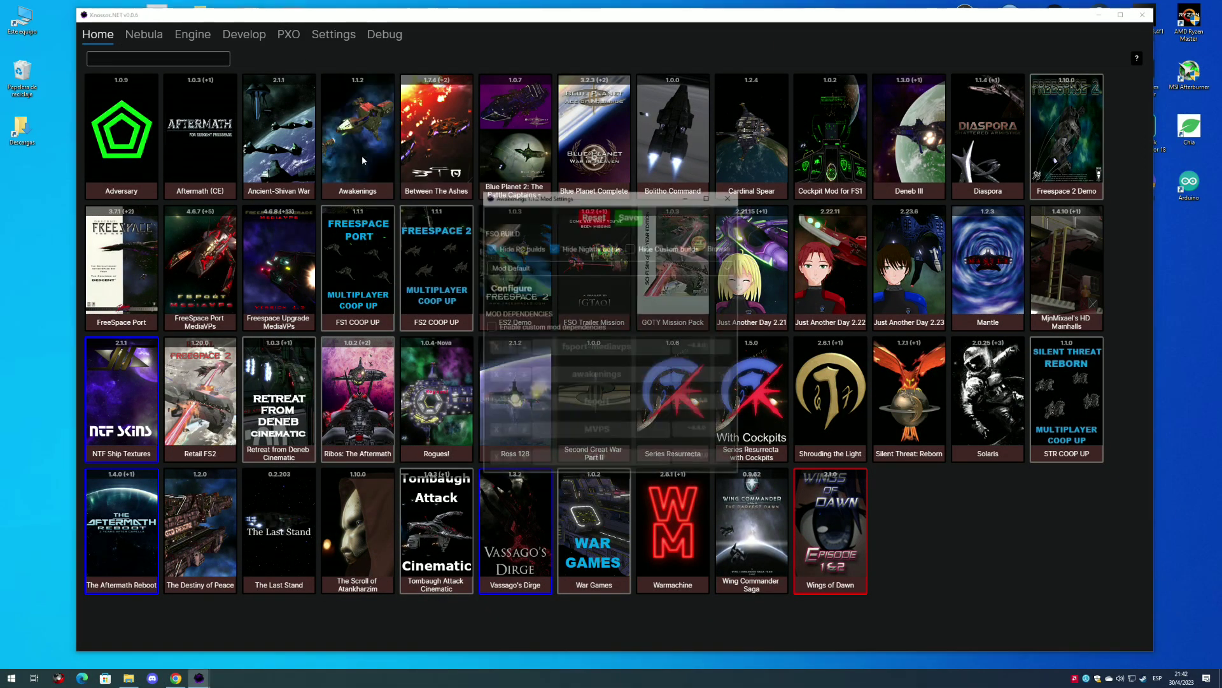
{"action": "left_click", "coordinate": [531, 327]}
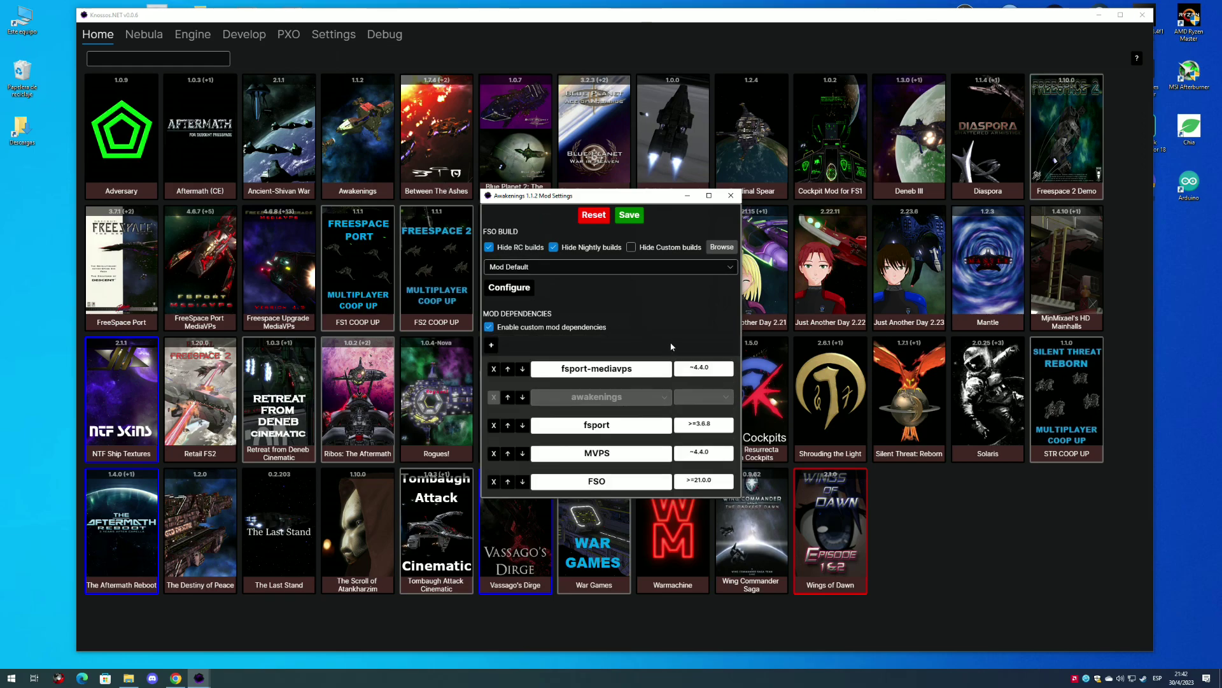
Set fsport-mediavps 4.6.7, fsport >=3.7.1 and MVPS 4.6.8, then save and close
{"action": "left_click", "coordinate": [709, 370]}
{"action": "left_click", "coordinate": [709, 435]}
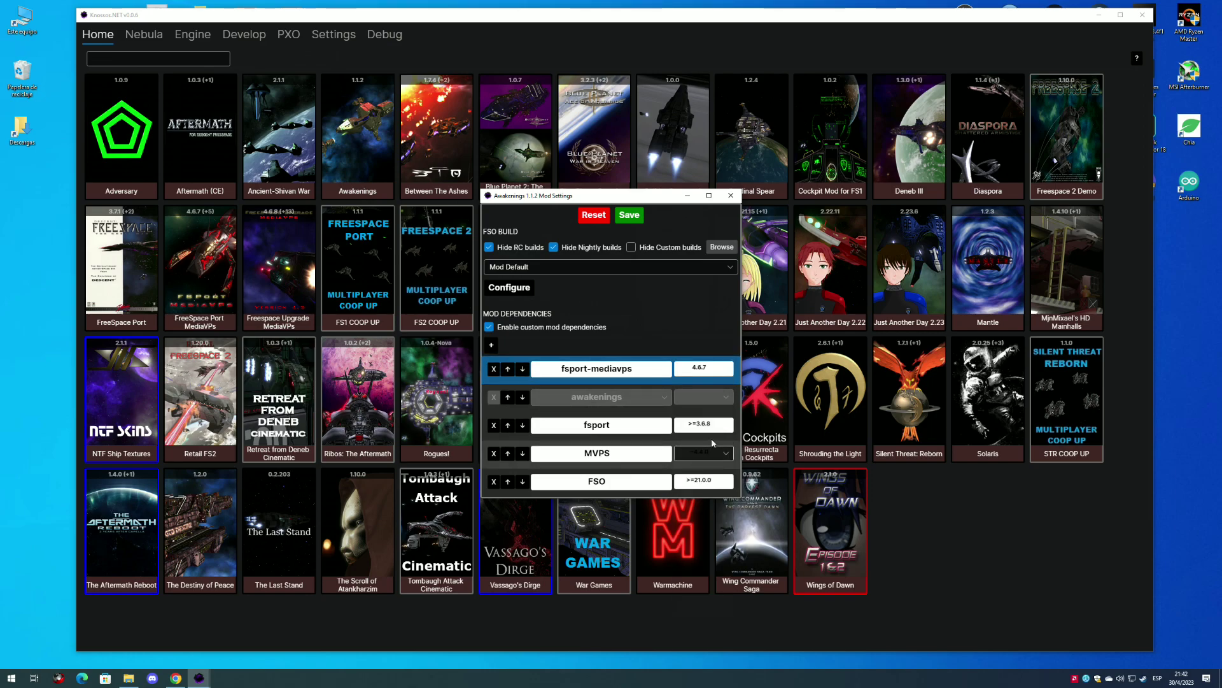
{"action": "left_click", "coordinate": [707, 424]}
{"action": "left_click", "coordinate": [711, 545]}
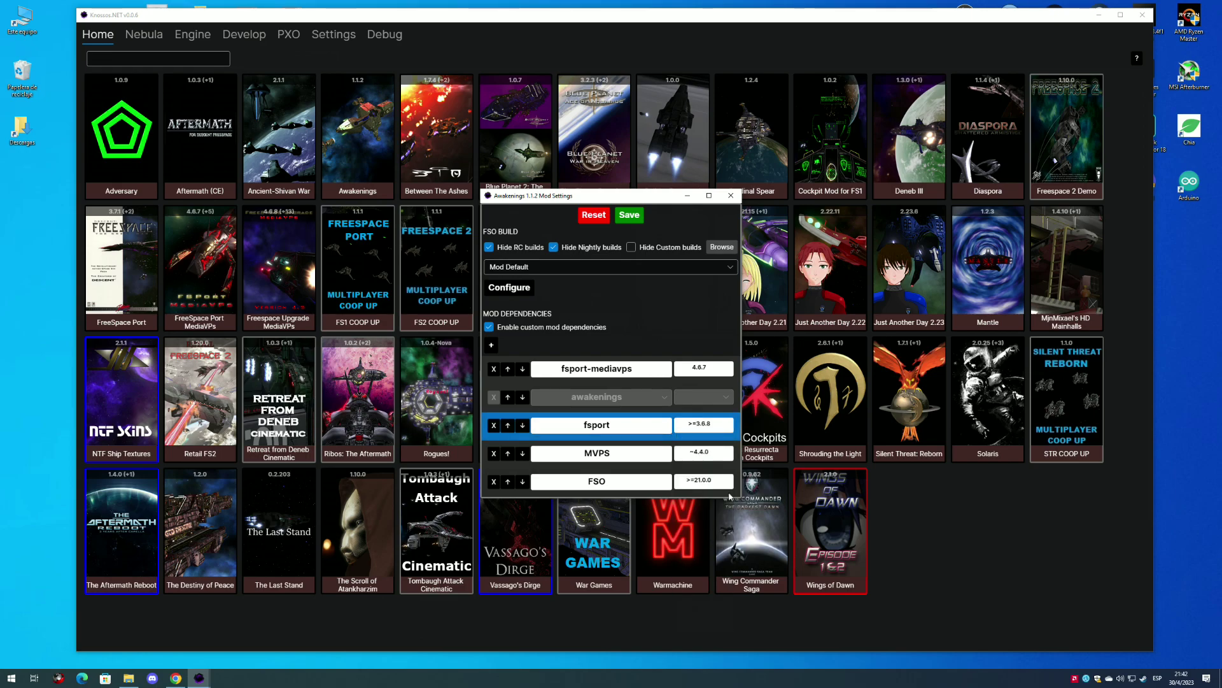
{"action": "left_click", "coordinate": [709, 453]}
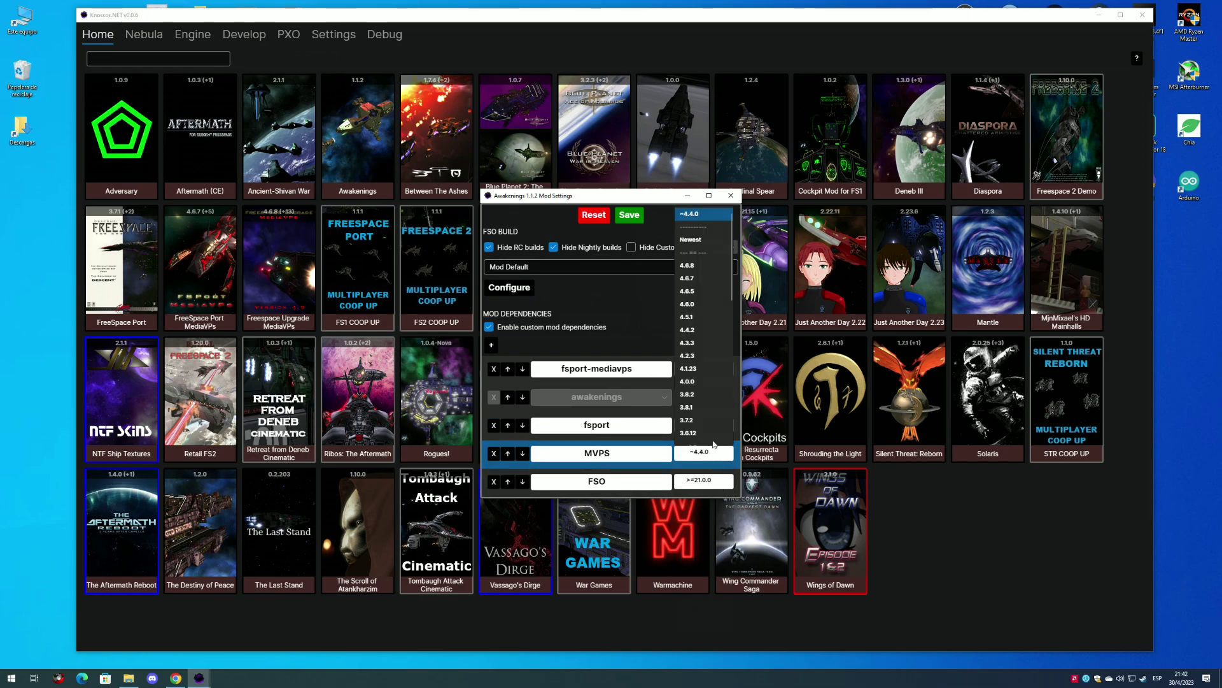
{"action": "left_click", "coordinate": [717, 266]}
{"action": "left_click", "coordinate": [627, 218]}
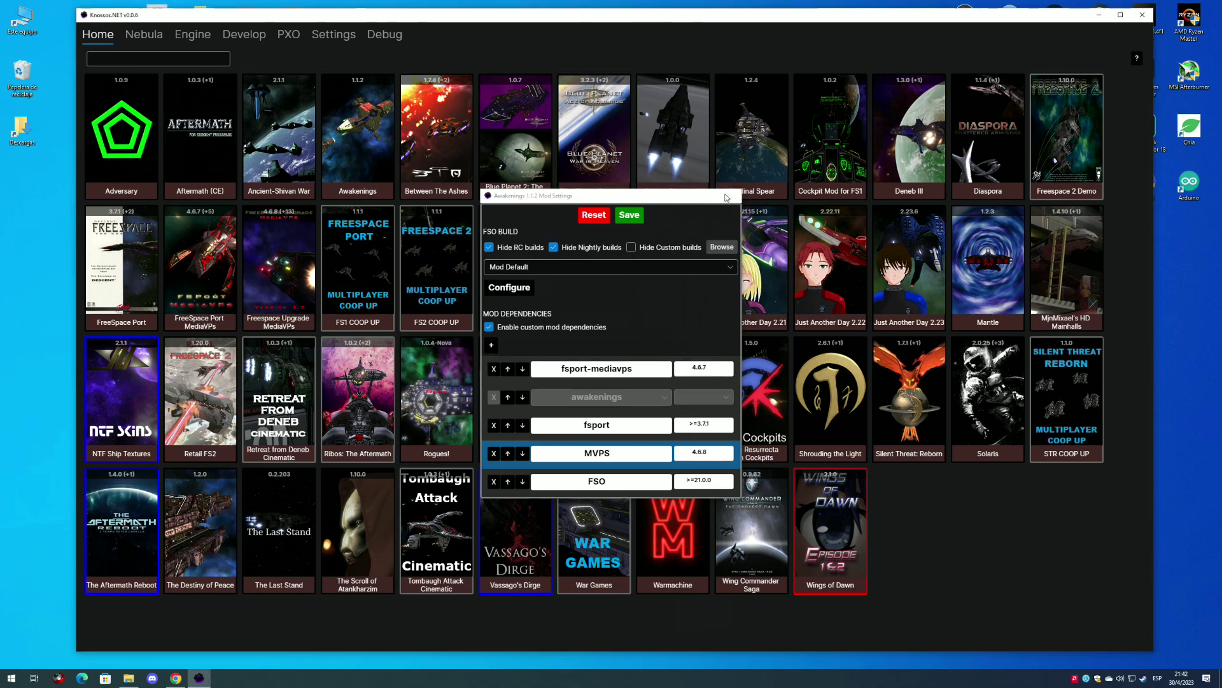
{"action": "left_click", "coordinate": [726, 196]}
Launch Awakenings again in the FSO debug build
{"action": "left_click", "coordinate": [358, 103]}
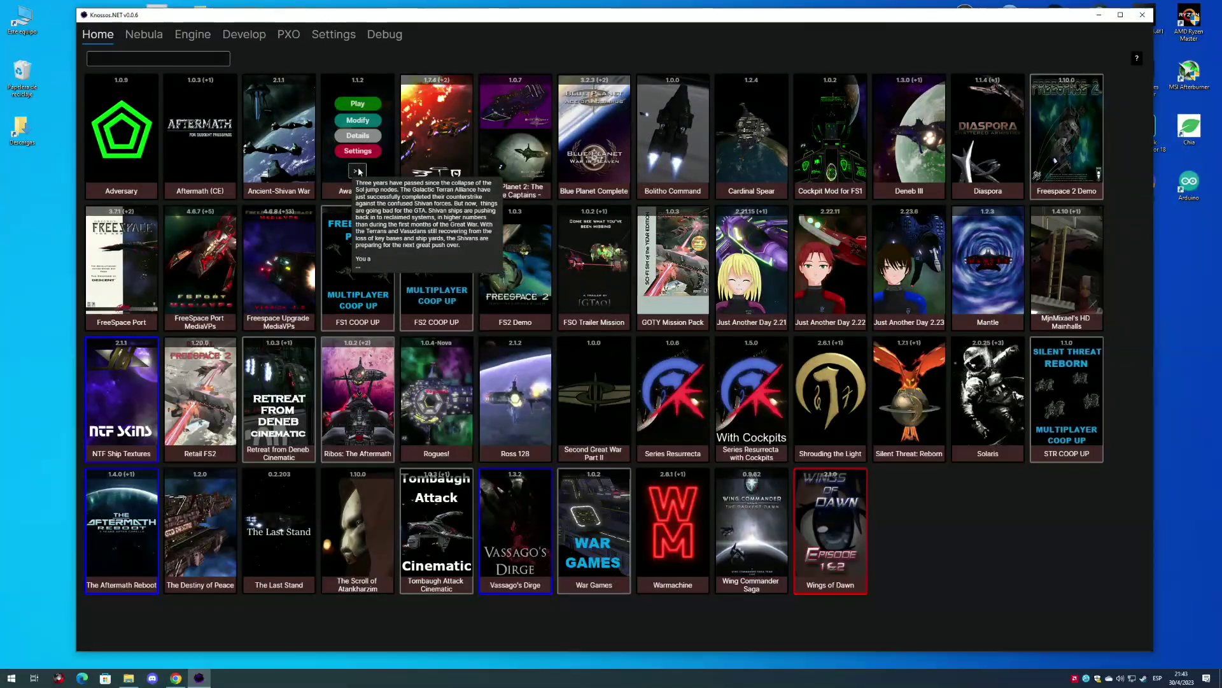
{"action": "left_click", "coordinate": [358, 170]}
{"action": "left_click", "coordinate": [366, 121]}
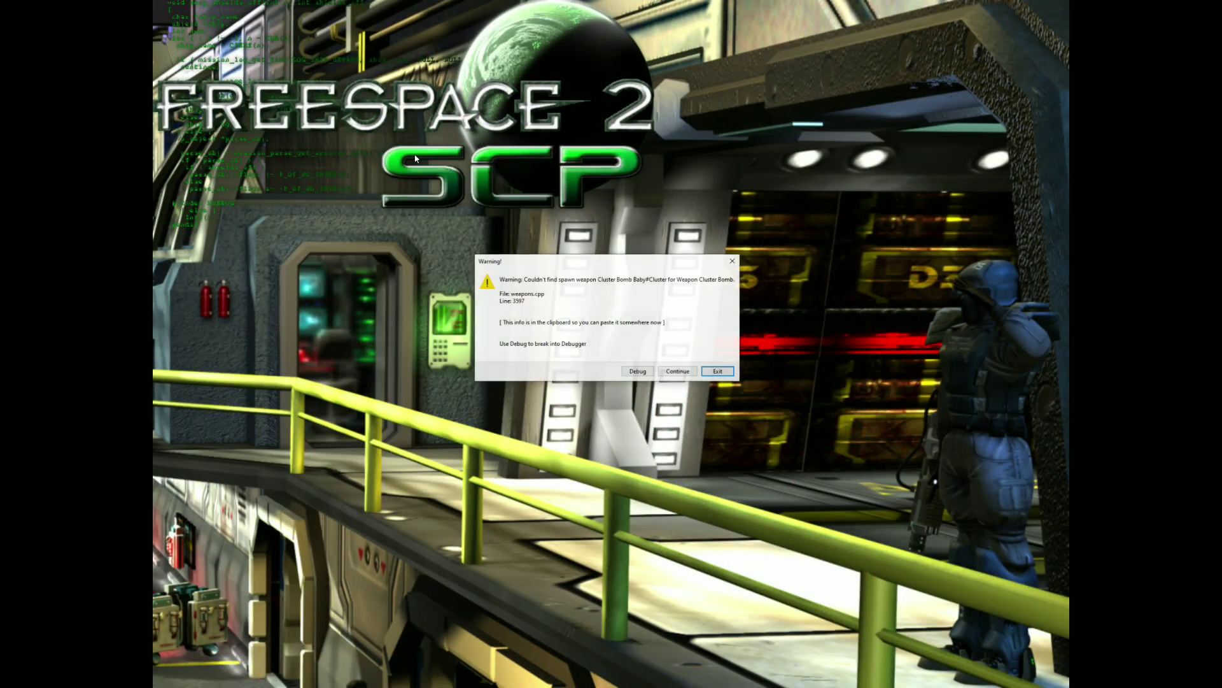
Get past the startup warning and pilot screen, skipping the intro text to the main hall
{"action": "left_click", "coordinate": [678, 373]}
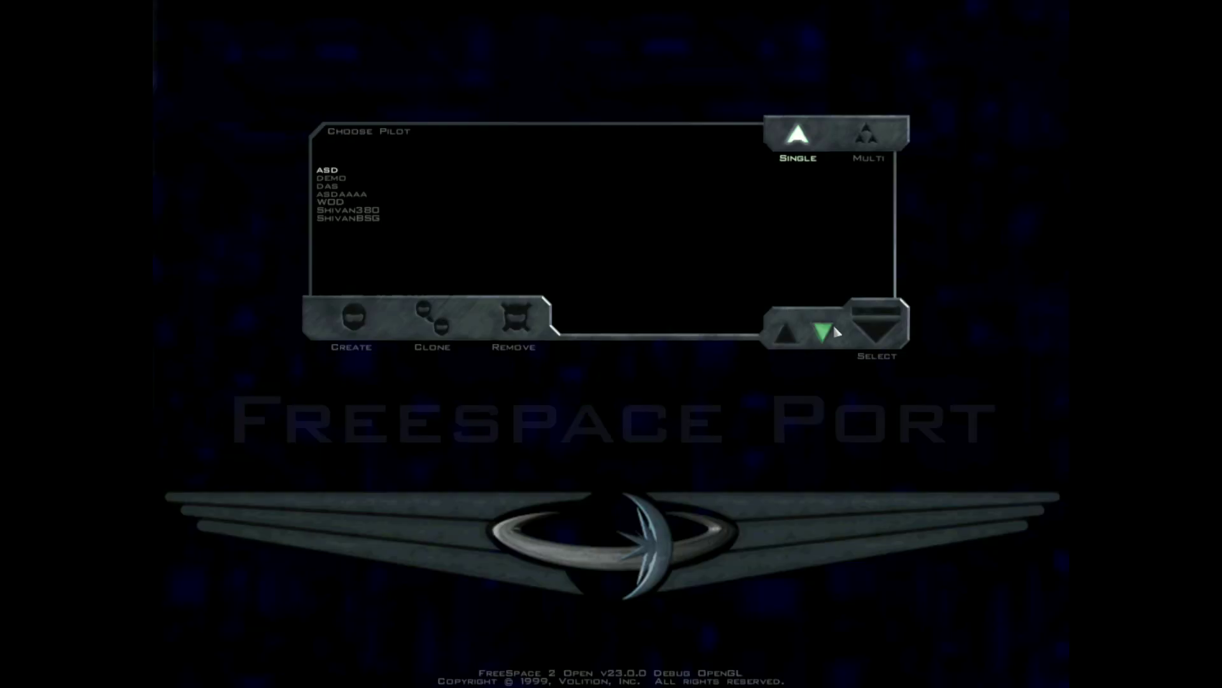
{"action": "left_click", "coordinate": [878, 326]}
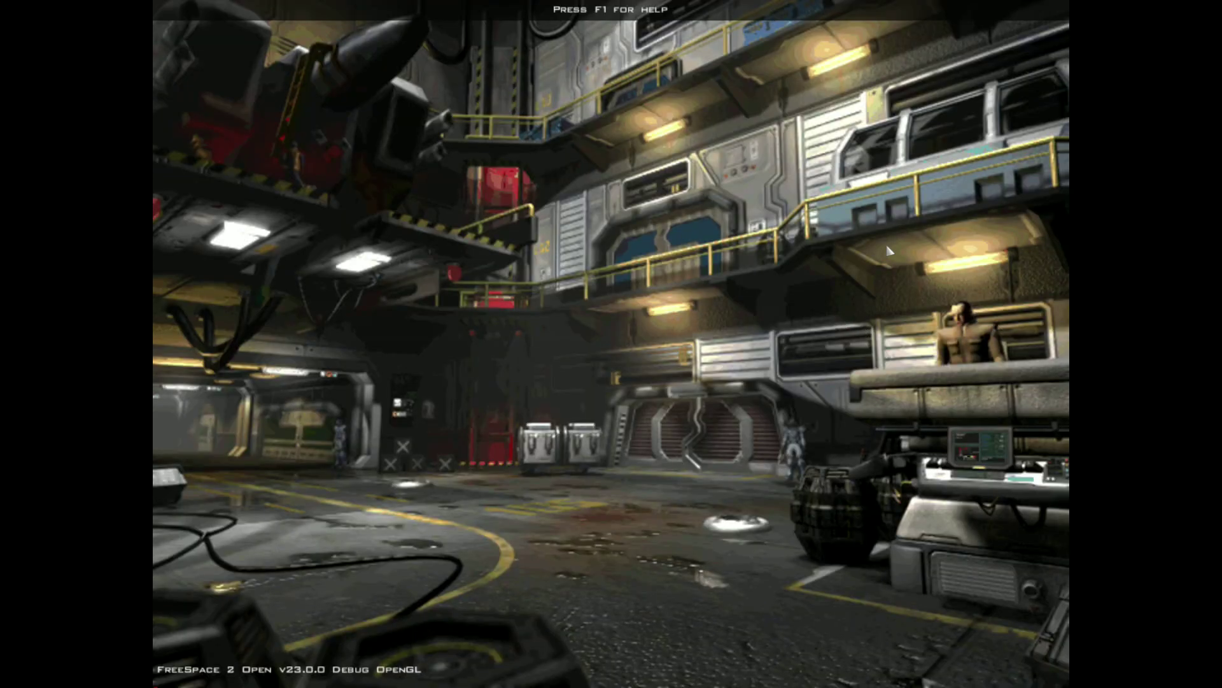
{"action": "left_click", "coordinate": [696, 438]}
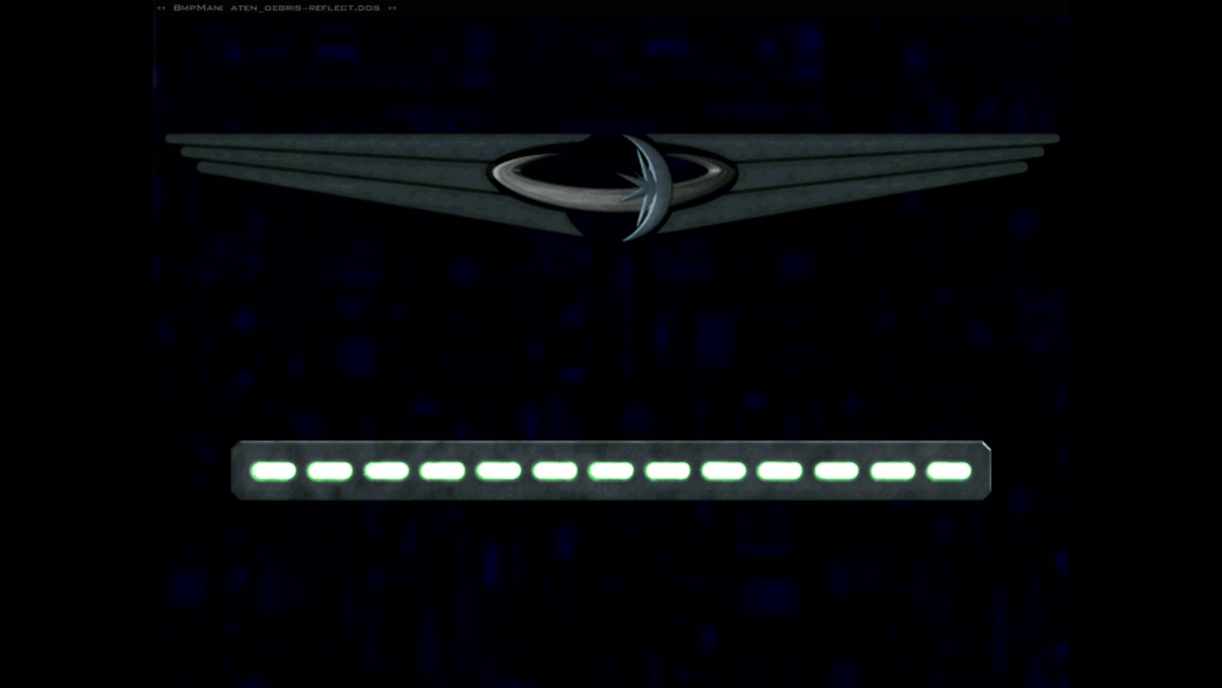
{"action": "key", "text": "Escape"}
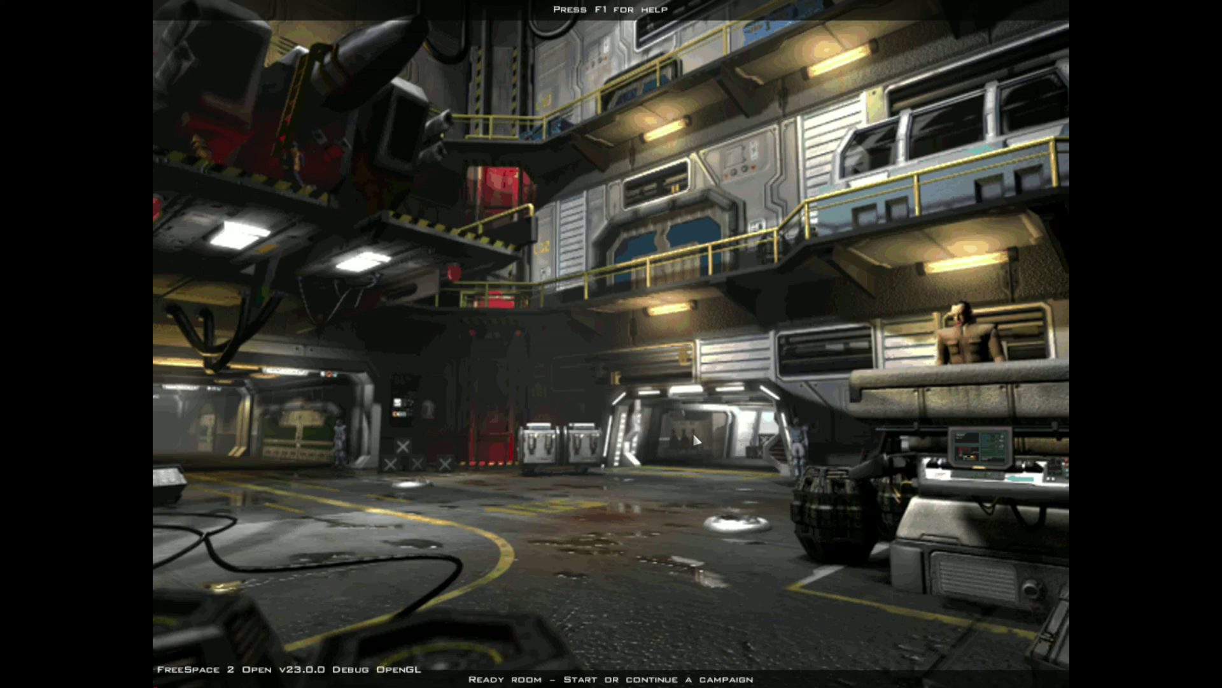
Start the Picket Duty mission from the Ready Room, abort it, and exit the game
{"action": "left_click", "coordinate": [696, 439]}
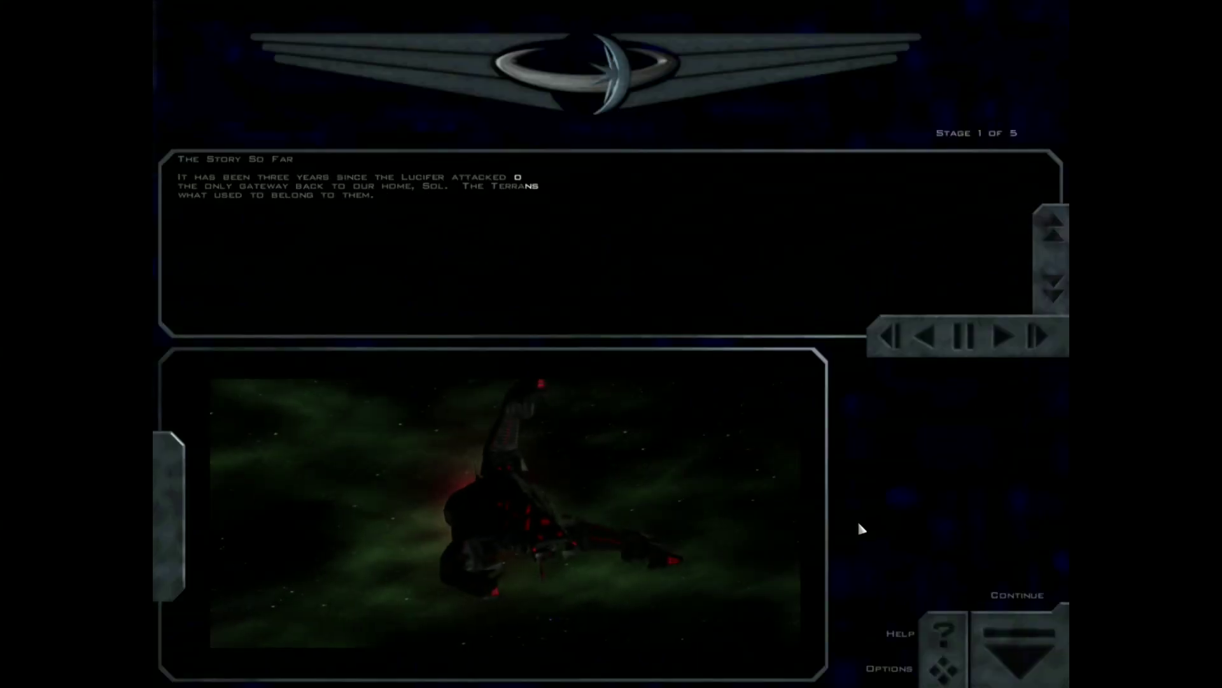
{"action": "left_click", "coordinate": [1016, 648]}
{"action": "left_click", "coordinate": [1016, 647]}
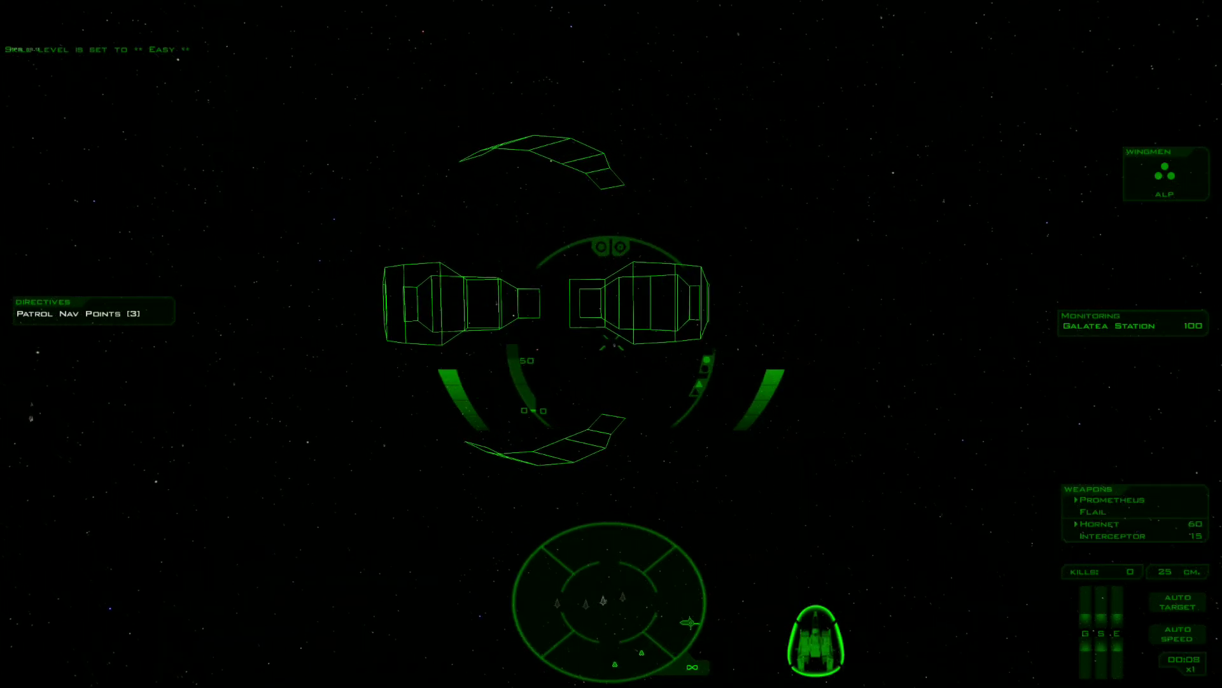
{"action": "key", "text": "Escape"}
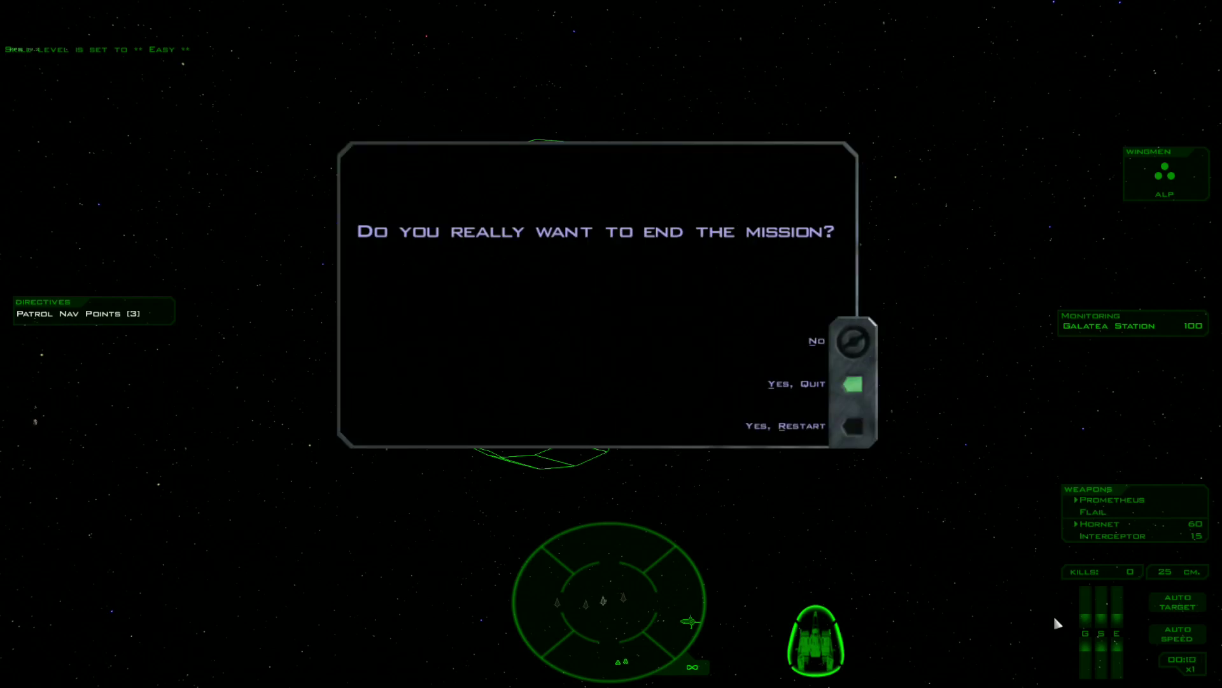
{"action": "key", "text": "Return"}
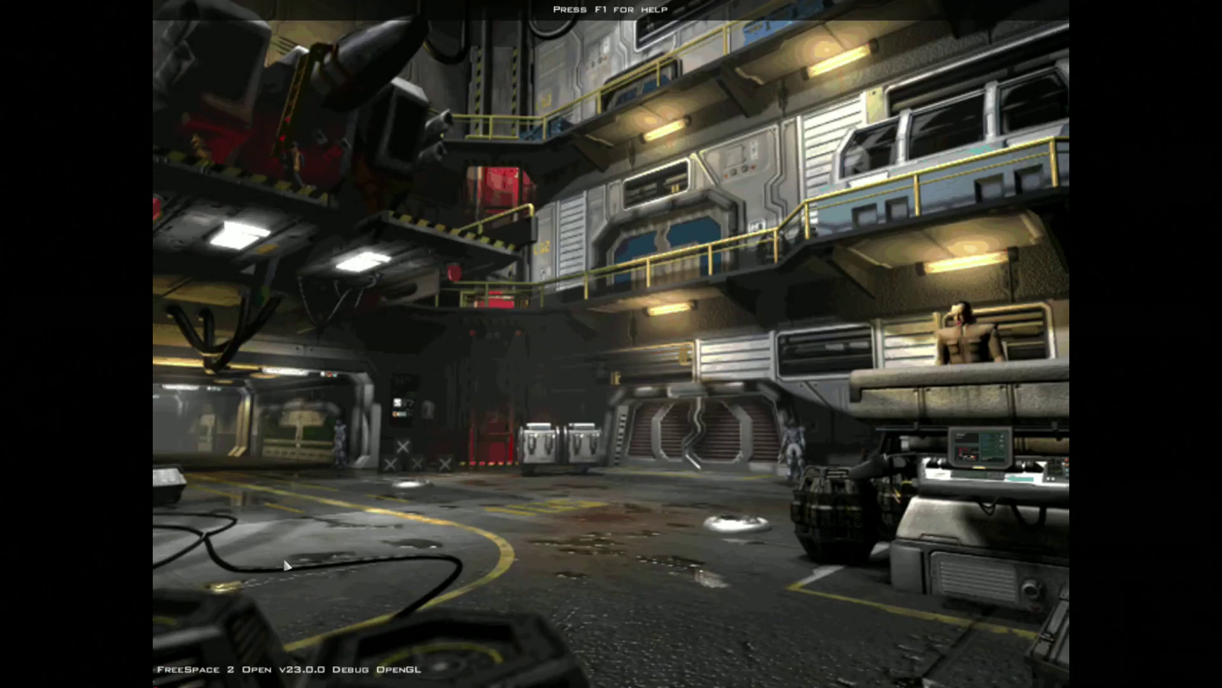
{"action": "left_click", "coordinate": [331, 428]}
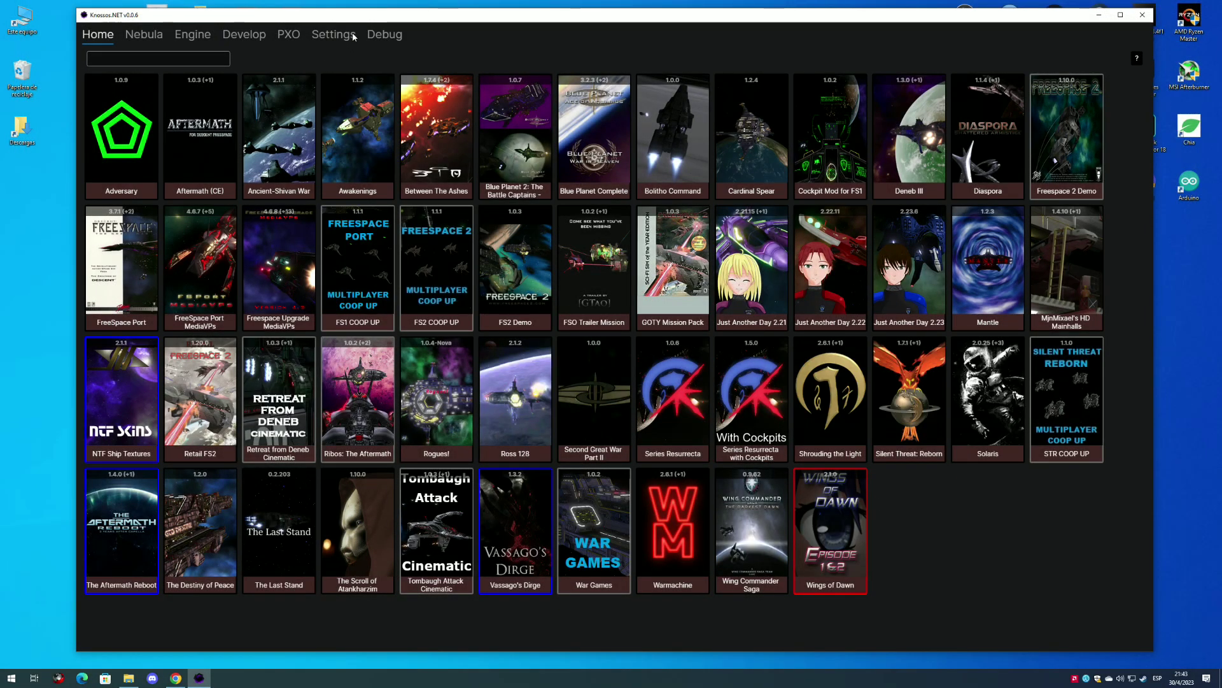
{"action": "left_click", "coordinate": [401, 35]}
{"action": "left_click", "coordinate": [306, 58]}
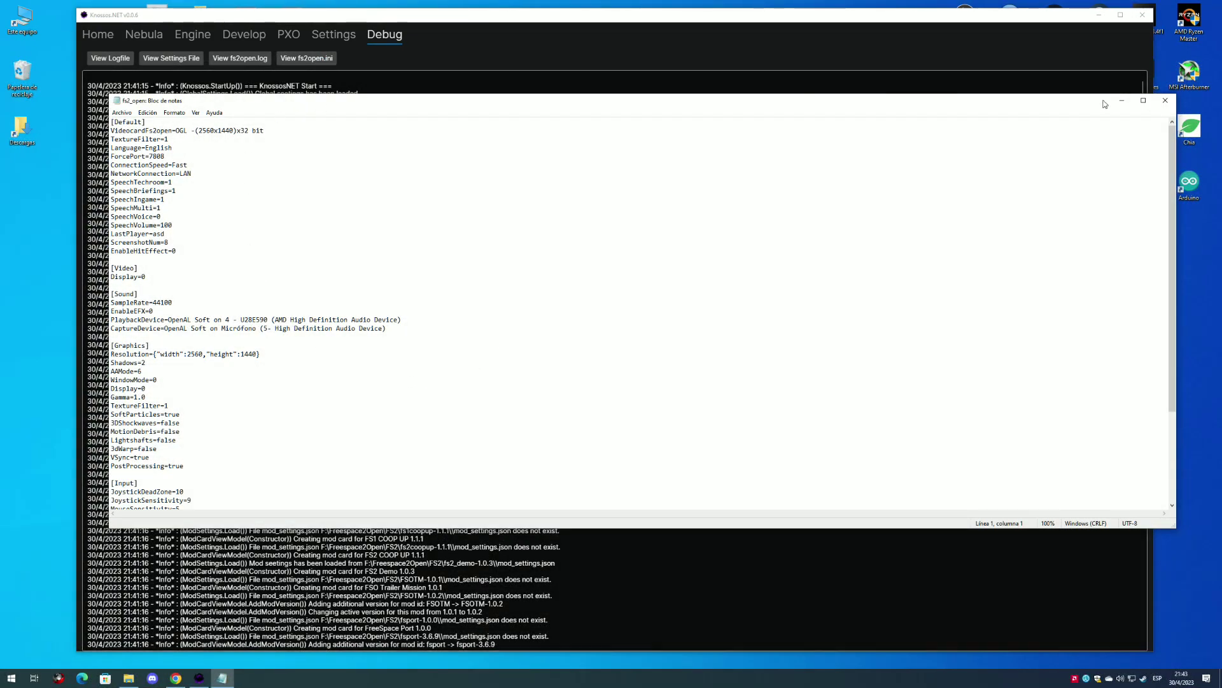
{"action": "left_click", "coordinate": [244, 61]}
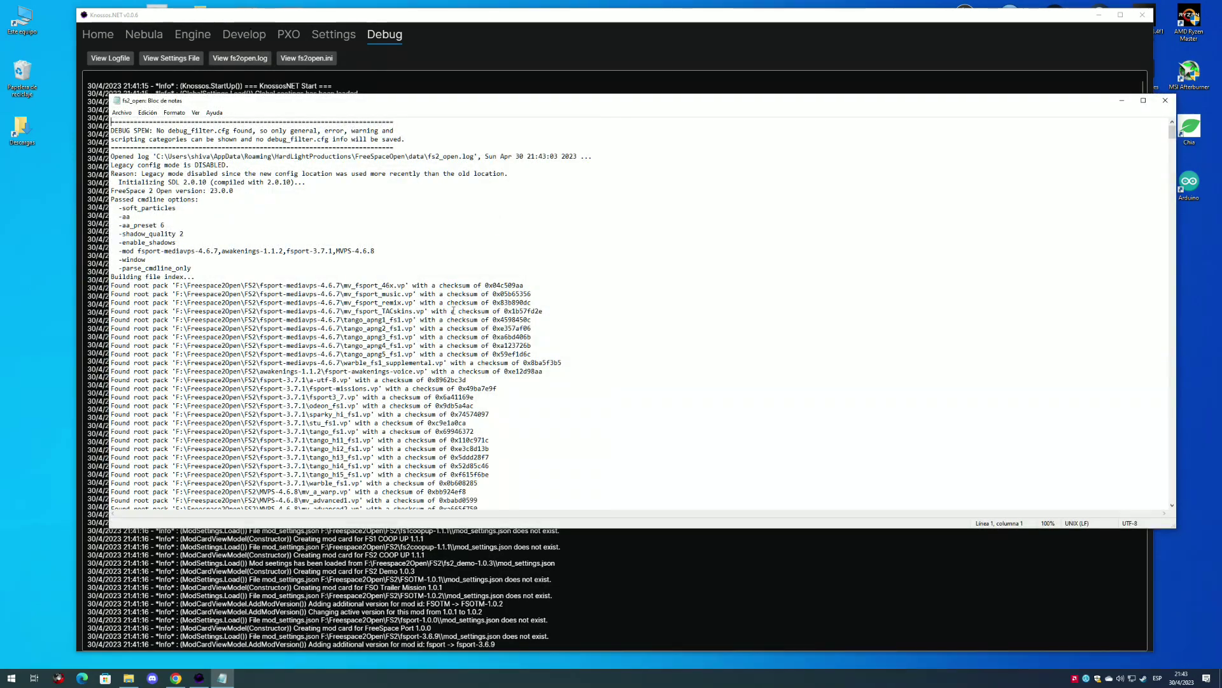
{"action": "left_click_drag", "start_coordinate": [122, 251], "coordinate": [277, 241]}
{"action": "left_click_drag", "start_coordinate": [411, 251], "coordinate": [426, 249]}
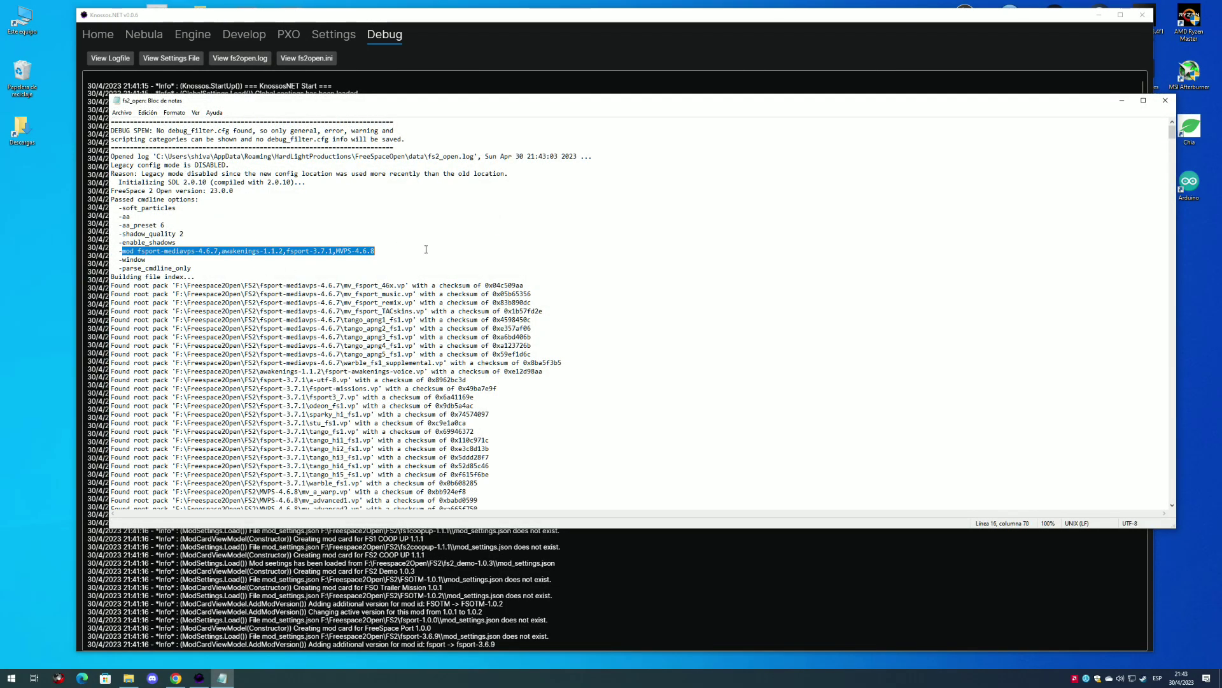
{"action": "left_click", "coordinate": [425, 249]}
{"action": "left_click", "coordinate": [1165, 100]}
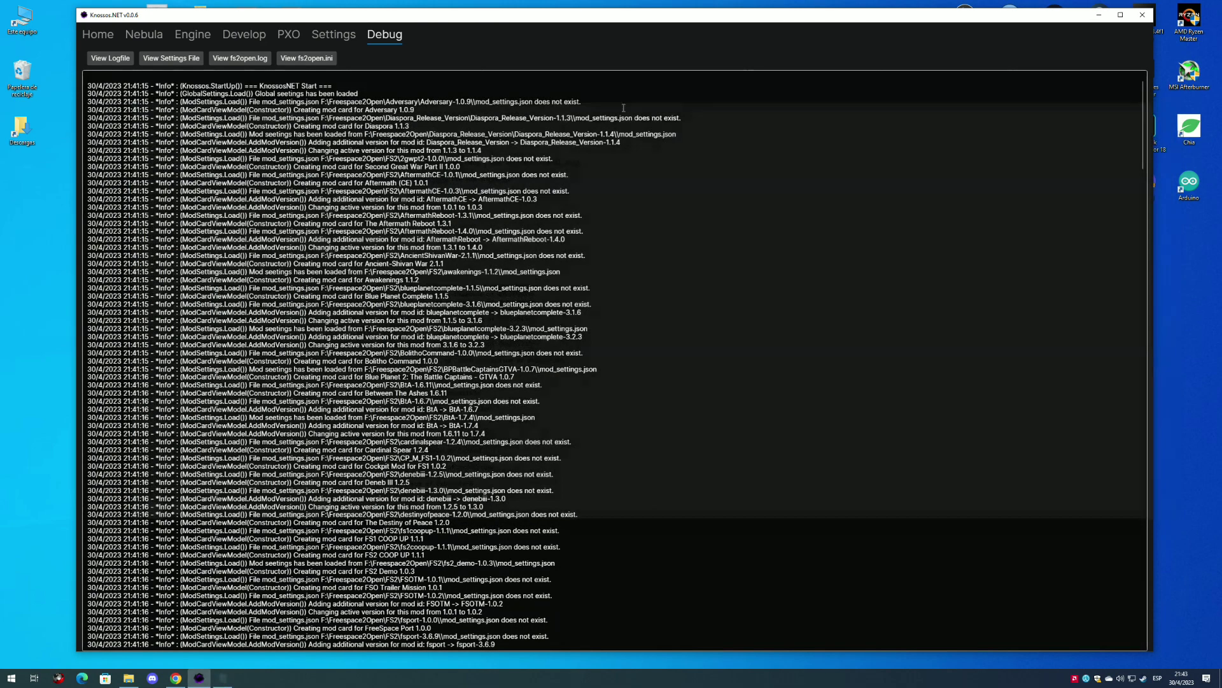
{"action": "left_click", "coordinate": [98, 35]}
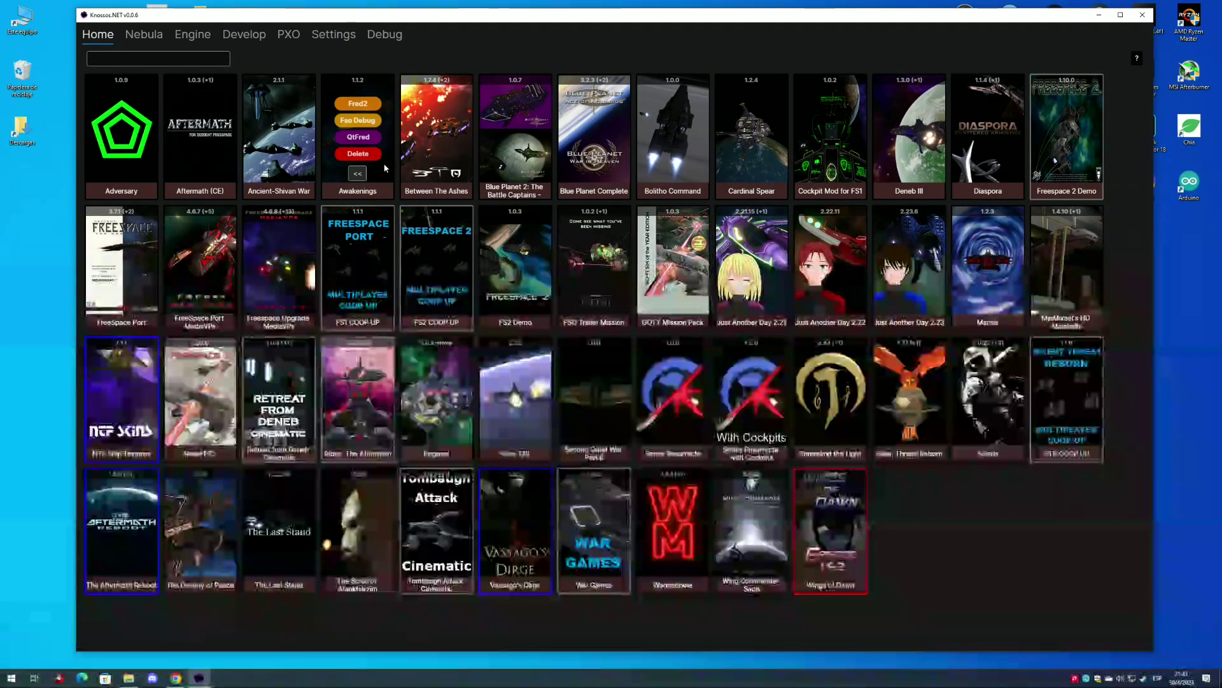
Open and close the Awakenings 1.1.2 mod settings
{"action": "left_click", "coordinate": [358, 172]}
{"action": "left_click", "coordinate": [358, 151]}
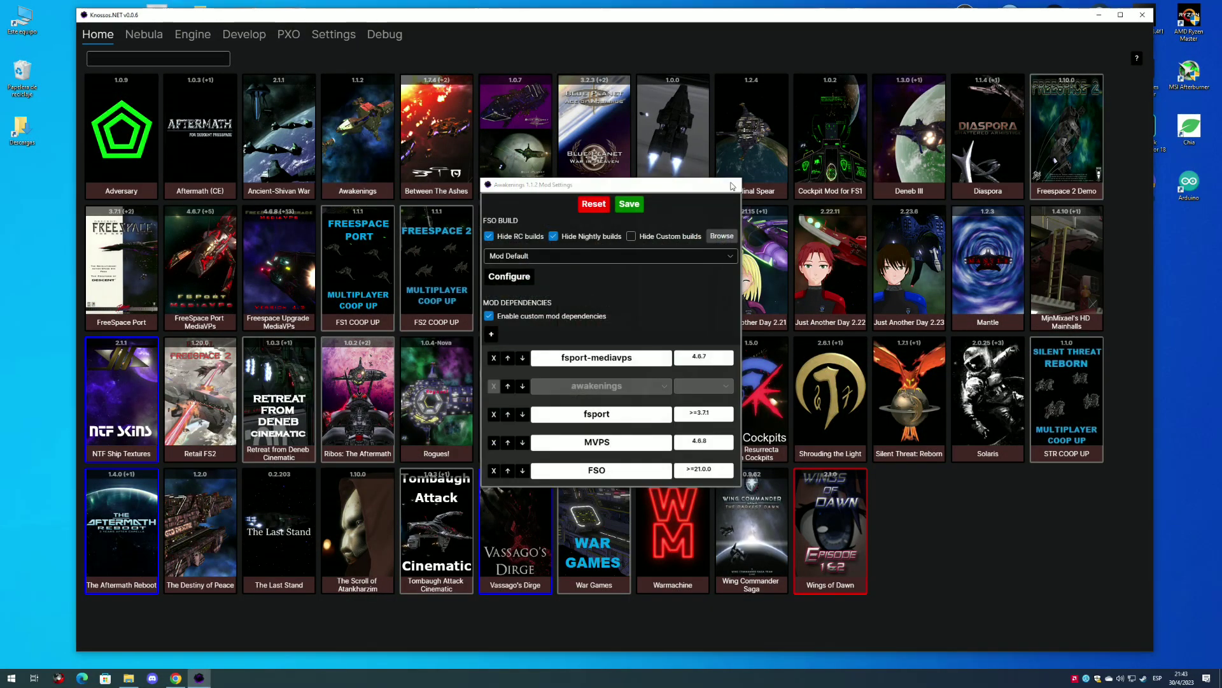
{"action": "left_click", "coordinate": [732, 185]}
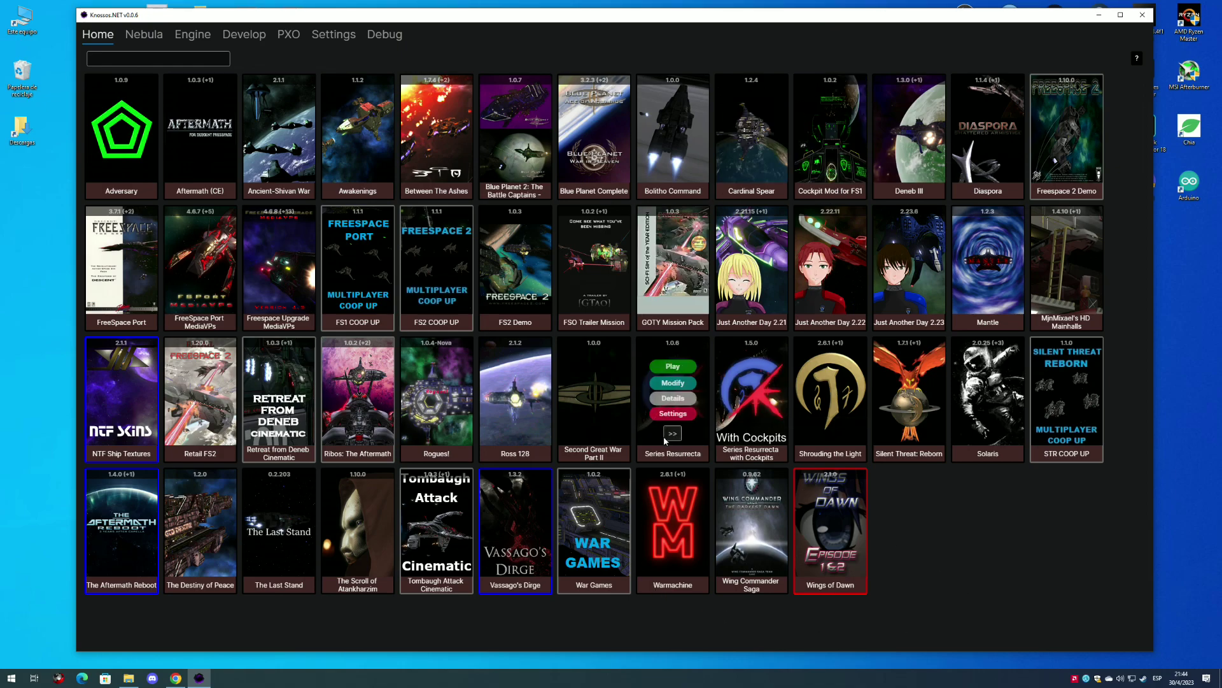
Add a CP_M_FS1 dependency at Newest to Awakenings and close the settings
{"action": "left_click", "coordinate": [350, 181]}
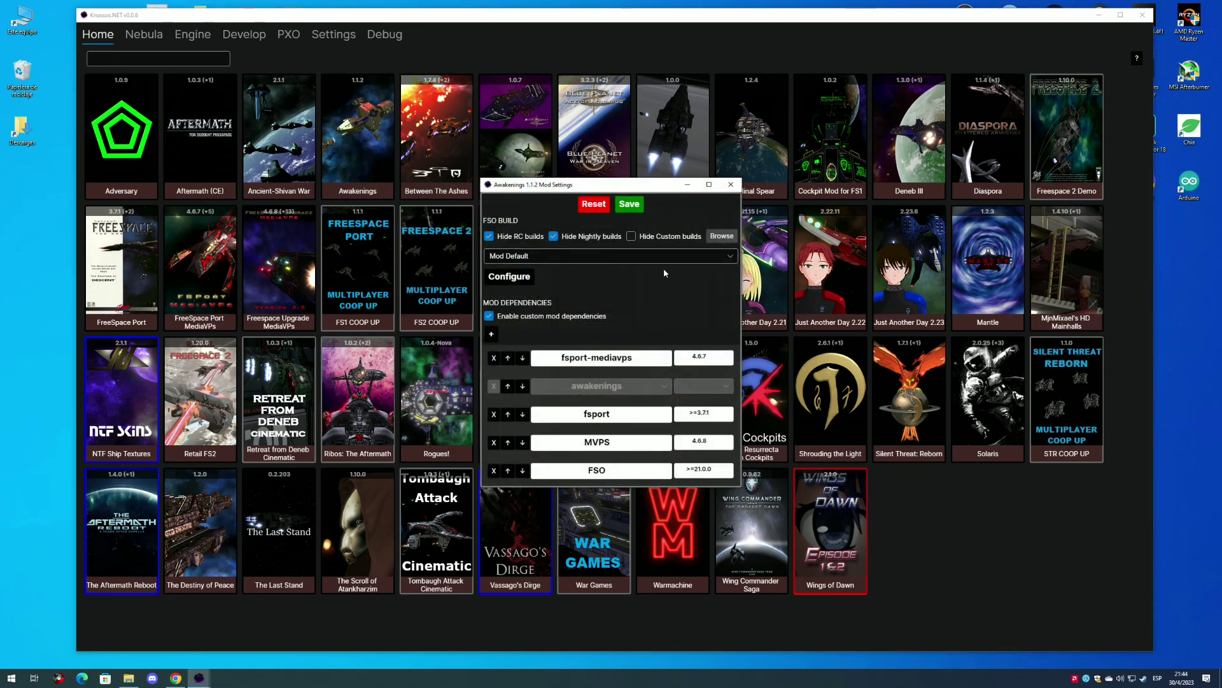
{"action": "left_click", "coordinate": [491, 335]}
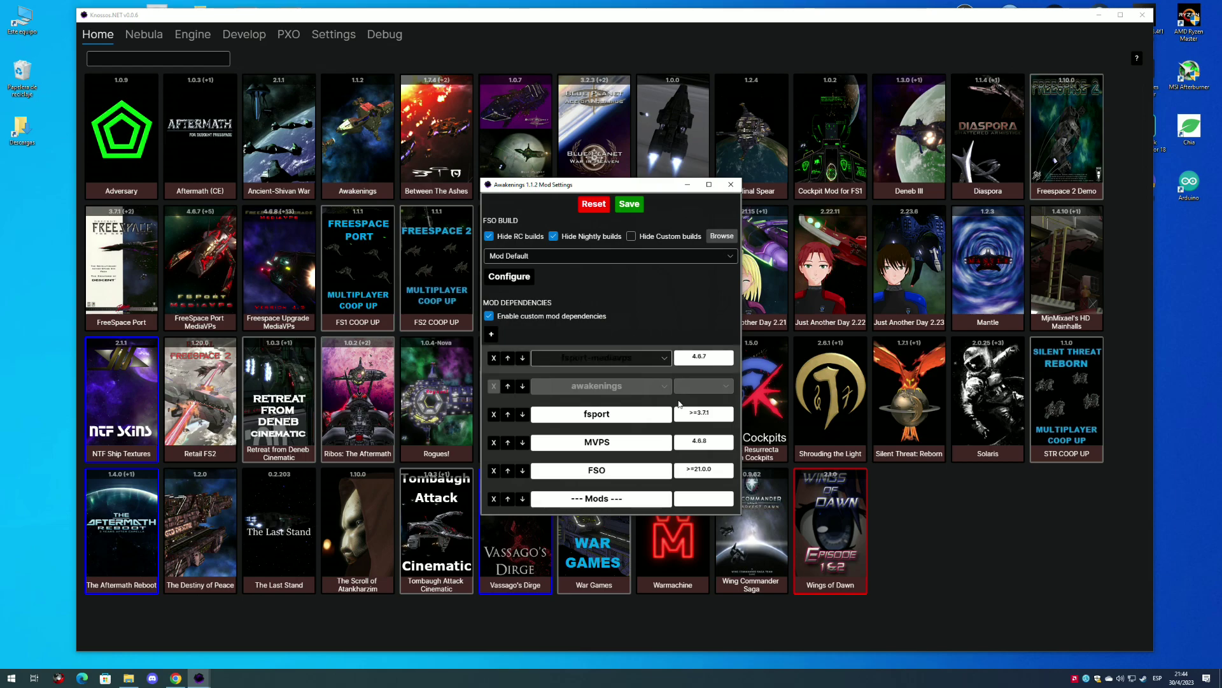
{"action": "left_click", "coordinate": [665, 499]}
{"action": "scroll", "coordinate": [635, 345], "scroll_direction": "down", "scroll_amount": 2}
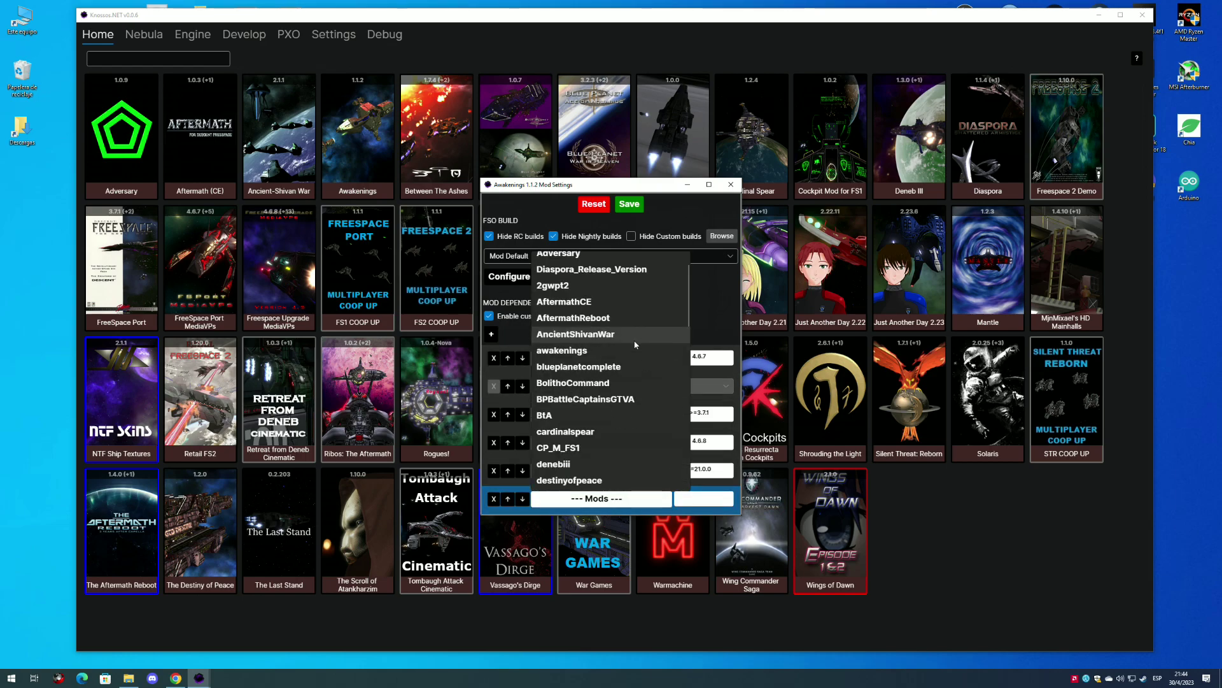
{"action": "left_click", "coordinate": [662, 401]}
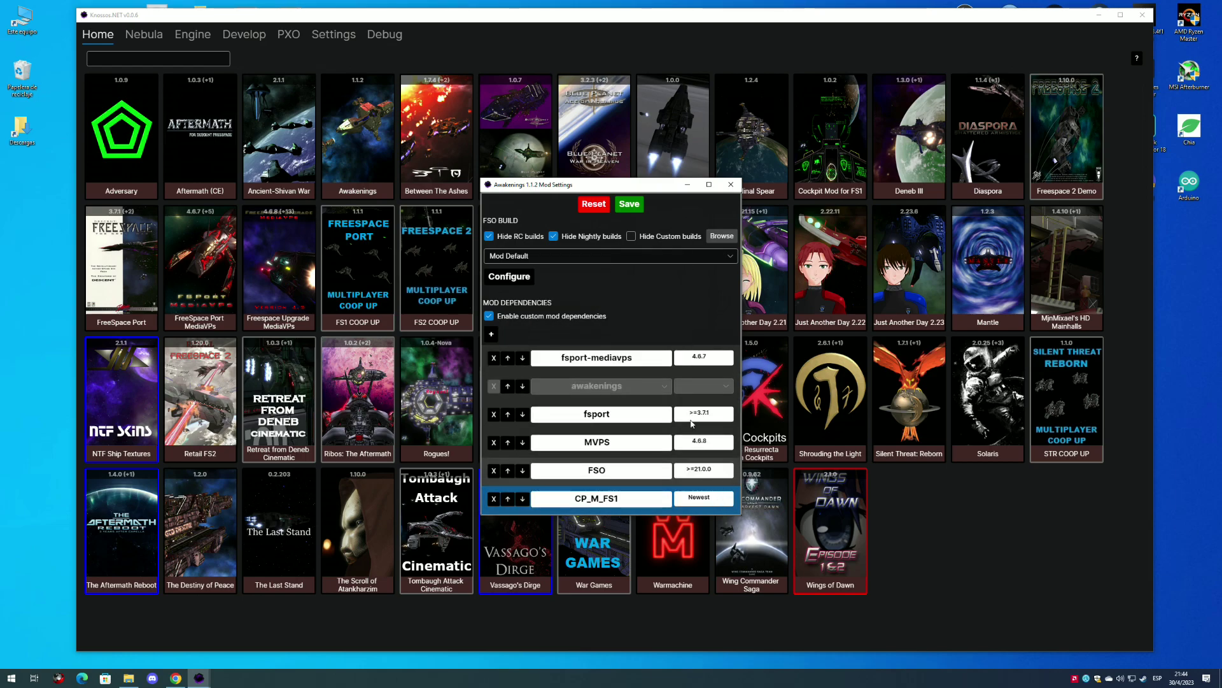
{"action": "left_click", "coordinate": [737, 186]}
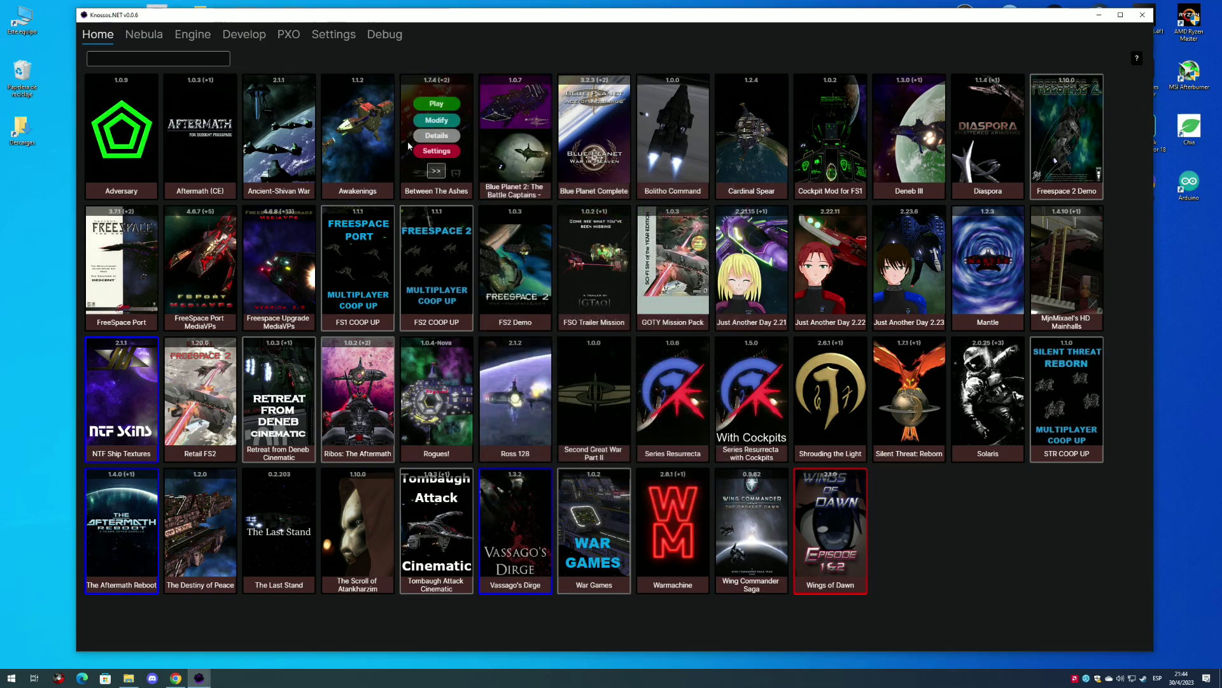
Launch the mod with the existing pilot, commit to the first mission, then reopen the Windows_X64 folder
{"action": "left_click", "coordinate": [358, 116]}
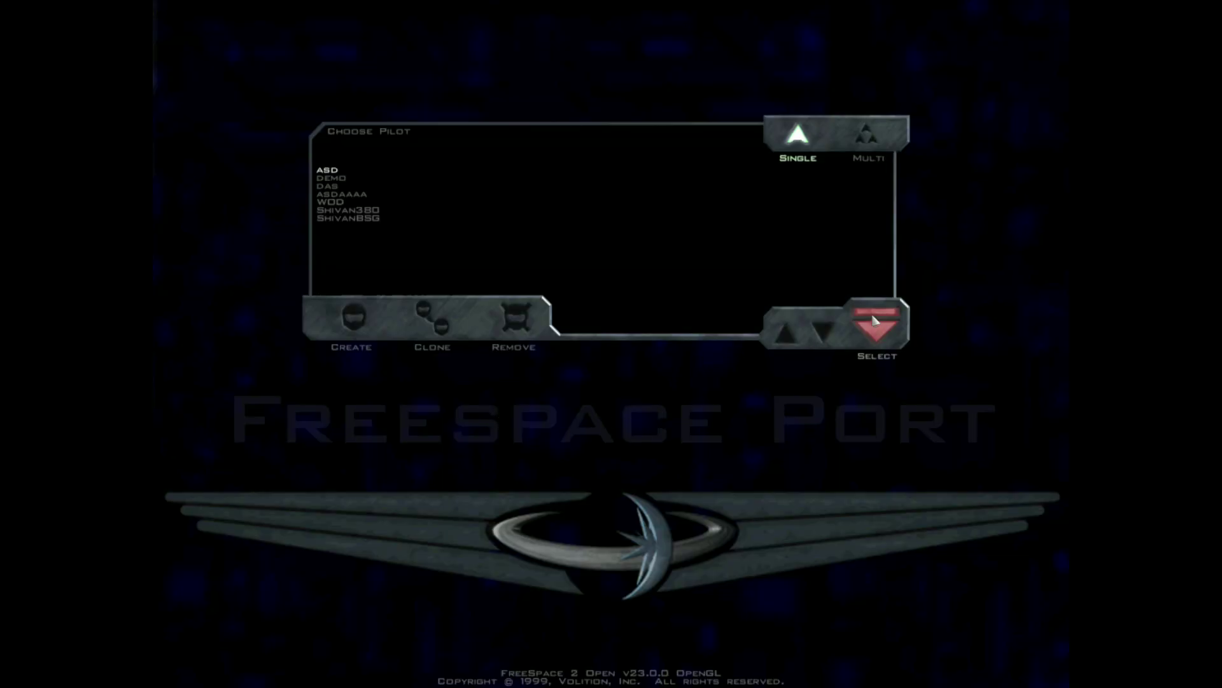
{"action": "left_click", "coordinate": [874, 320]}
{"action": "left_click", "coordinate": [753, 405]}
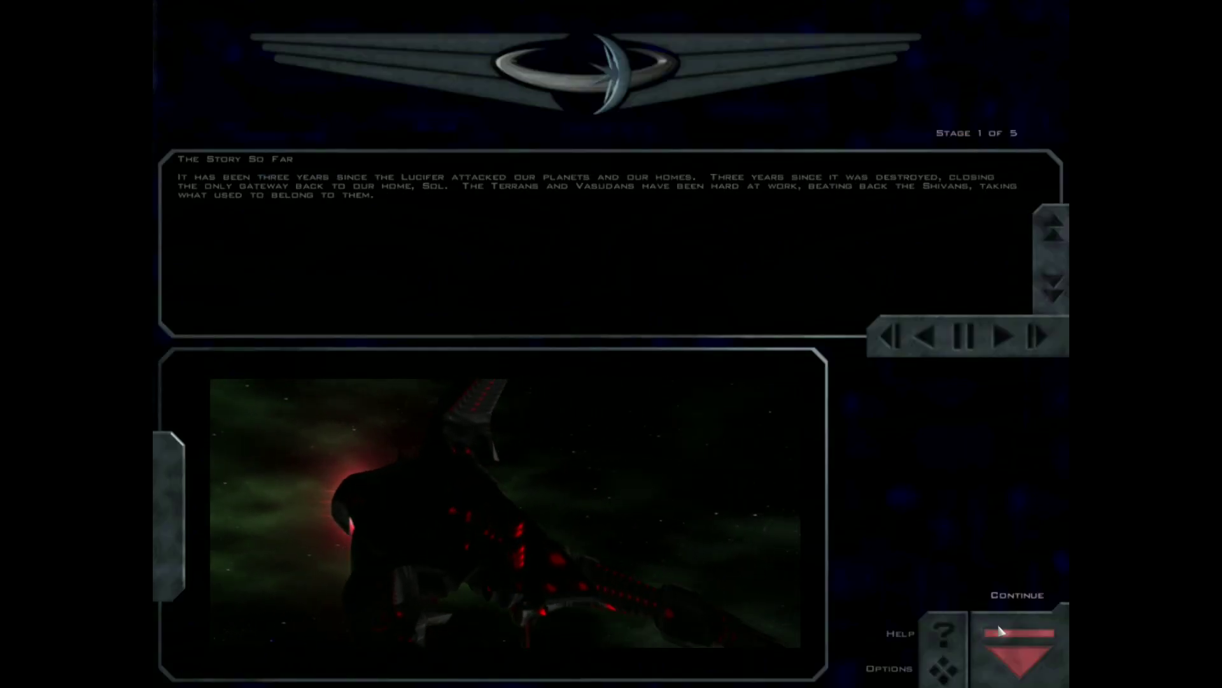
{"action": "left_click", "coordinate": [1019, 644]}
{"action": "left_click", "coordinate": [1018, 643]}
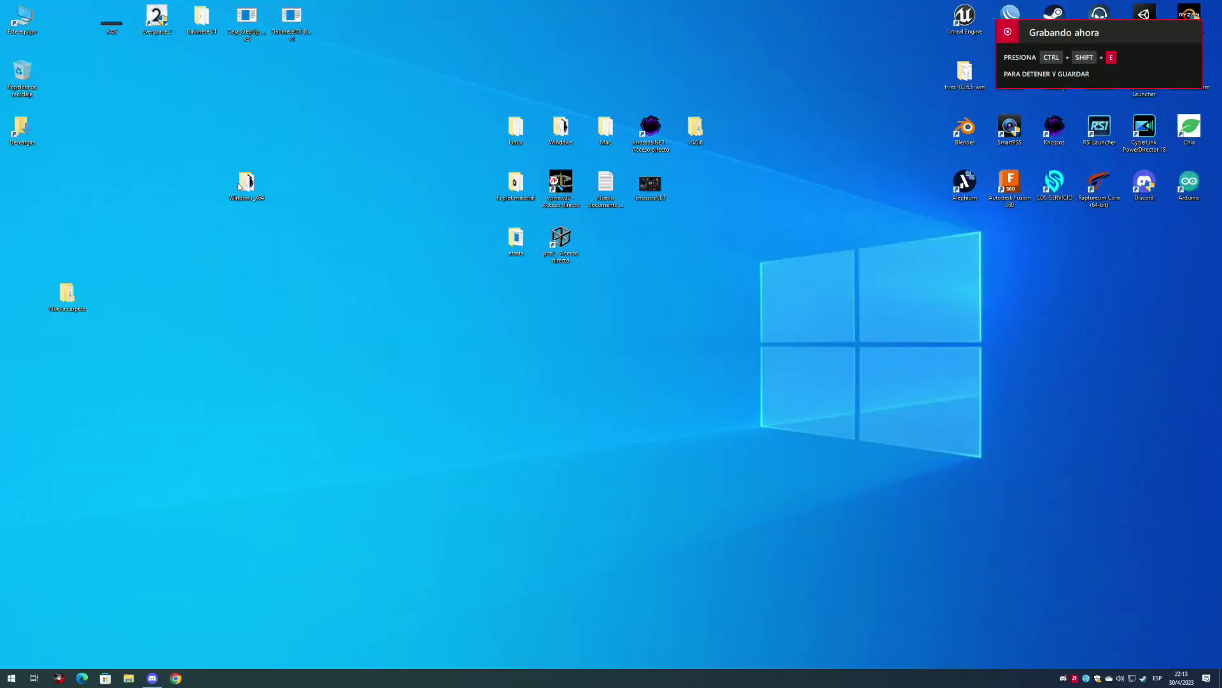
{"action": "double_click", "coordinate": [239, 185]}
Start Knossos.NET.exe, close Explorer, reposition the launcher and bring the Quick Setup Guide forward
{"action": "double_click", "coordinate": [524, 310]}
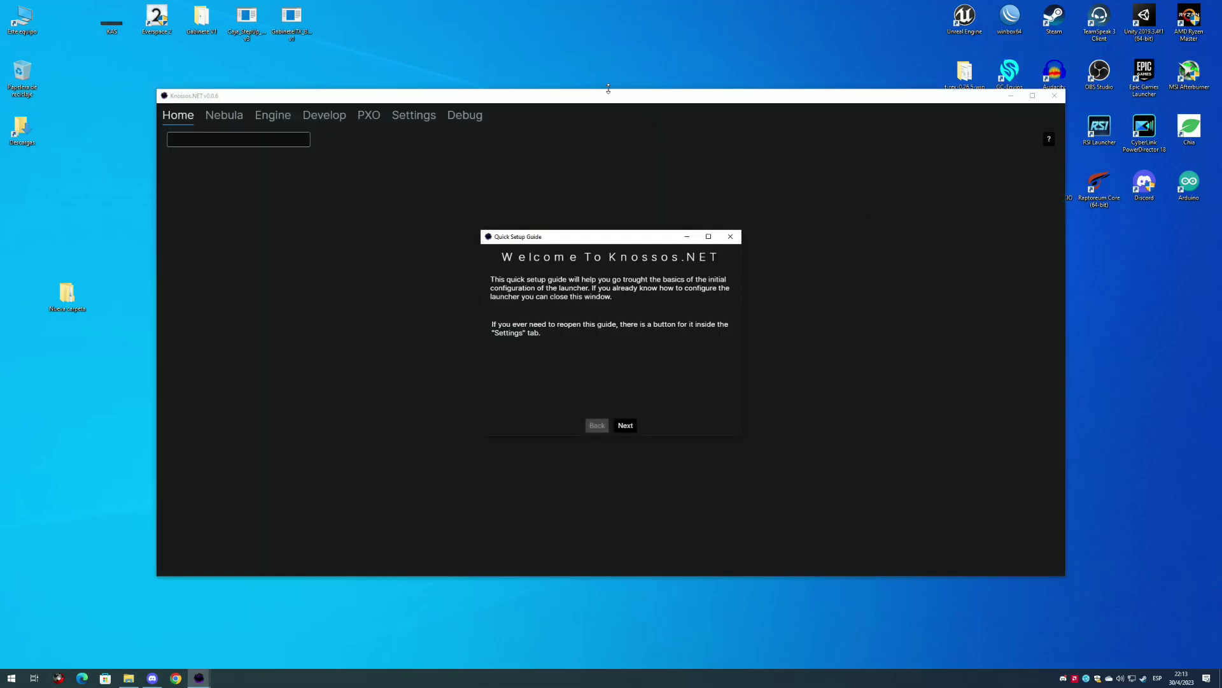
{"action": "left_click_drag", "start_coordinate": [607, 97], "coordinate": [618, 248]}
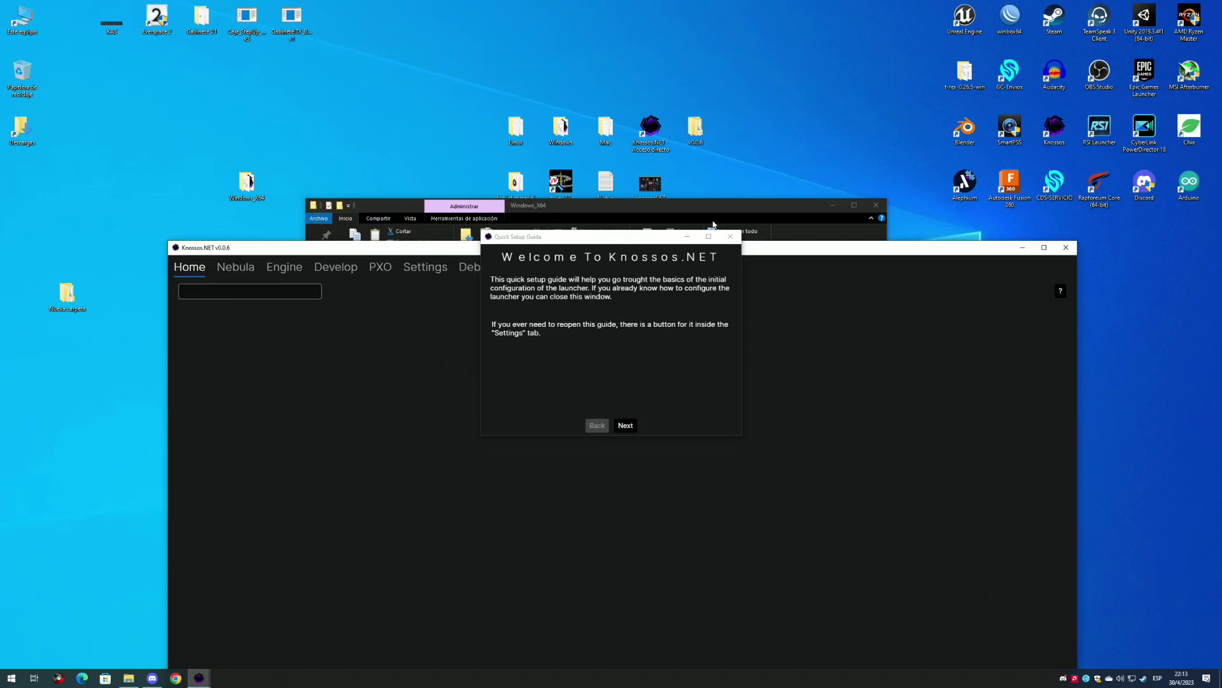
{"action": "left_click", "coordinate": [883, 211]}
{"action": "left_click_drag", "start_coordinate": [810, 250], "coordinate": [788, 81]}
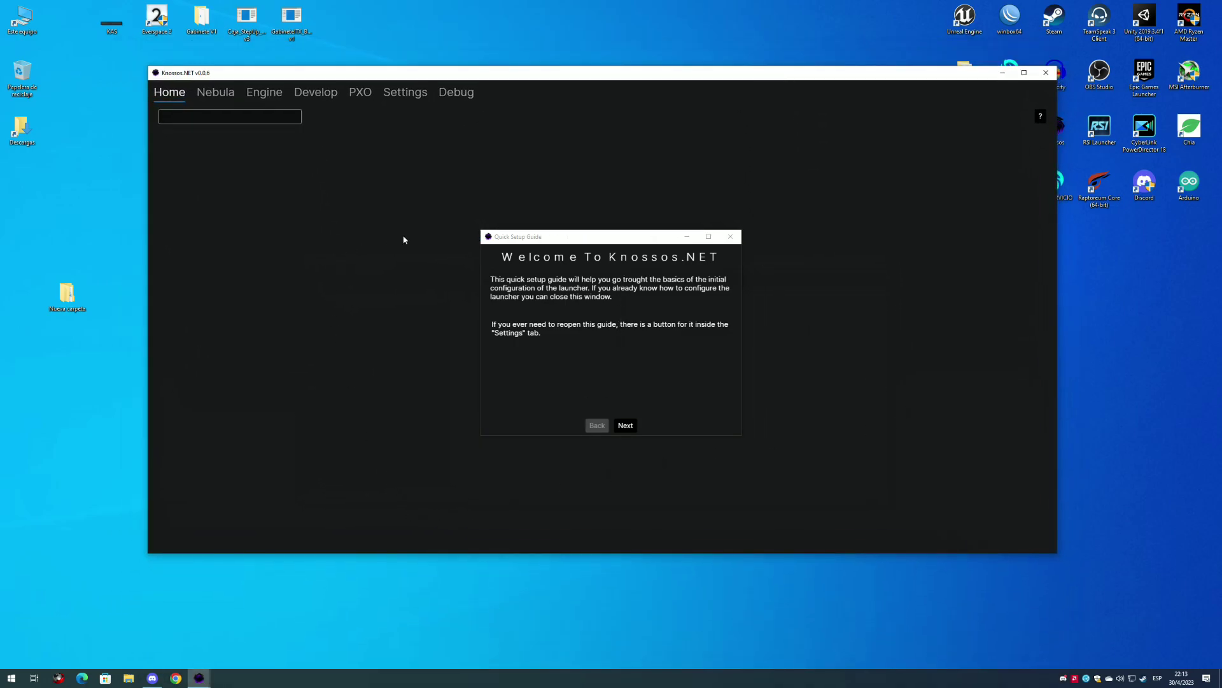
{"action": "left_click", "coordinate": [608, 240]}
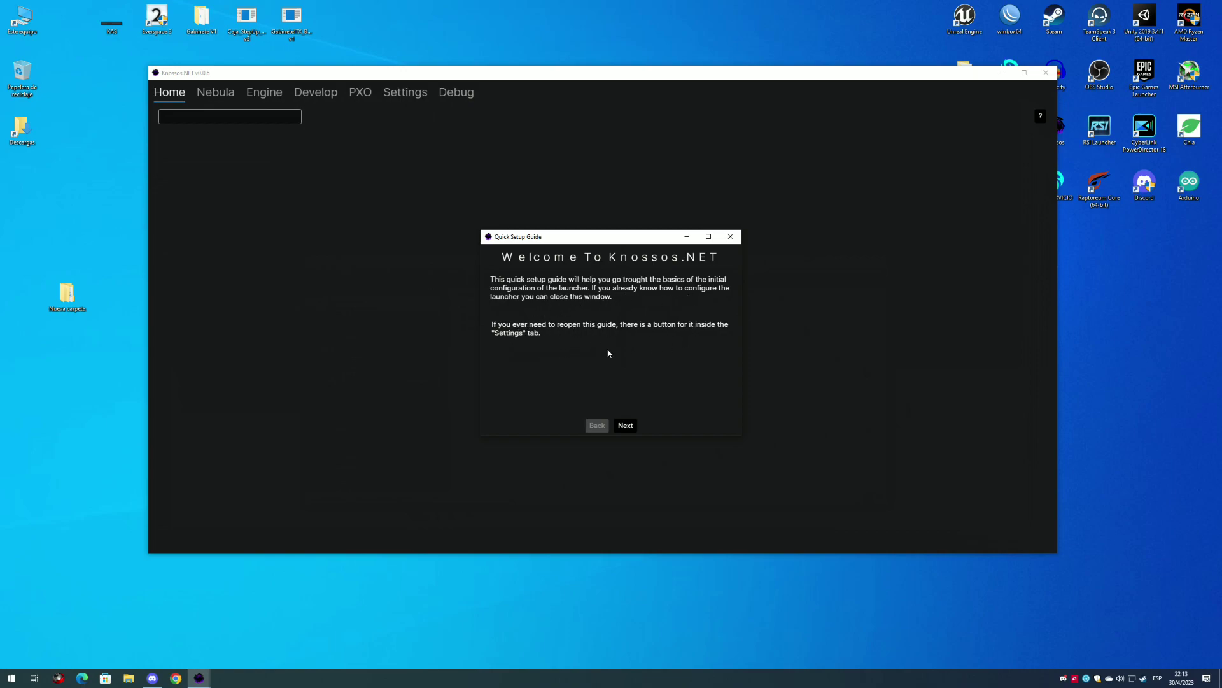
Create a new testlib folder on the Almacenamiento (G:) drive and pick it as the library folder
{"action": "left_click", "coordinate": [626, 425]}
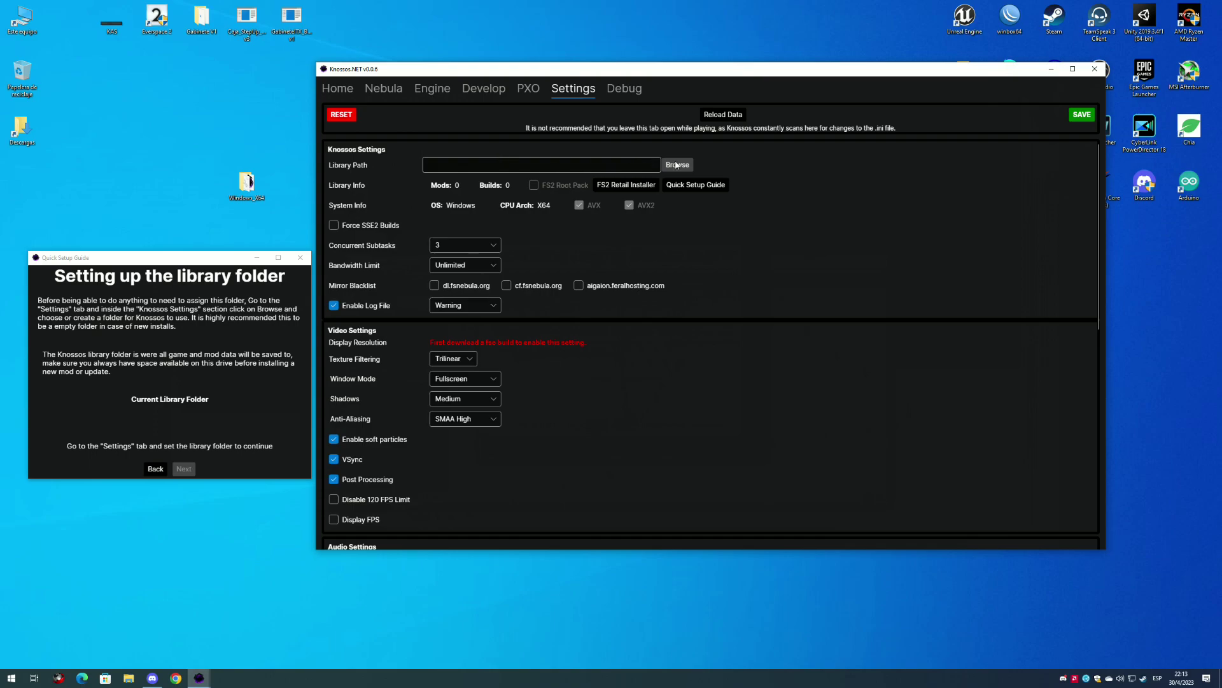
{"action": "left_click", "coordinate": [678, 165]}
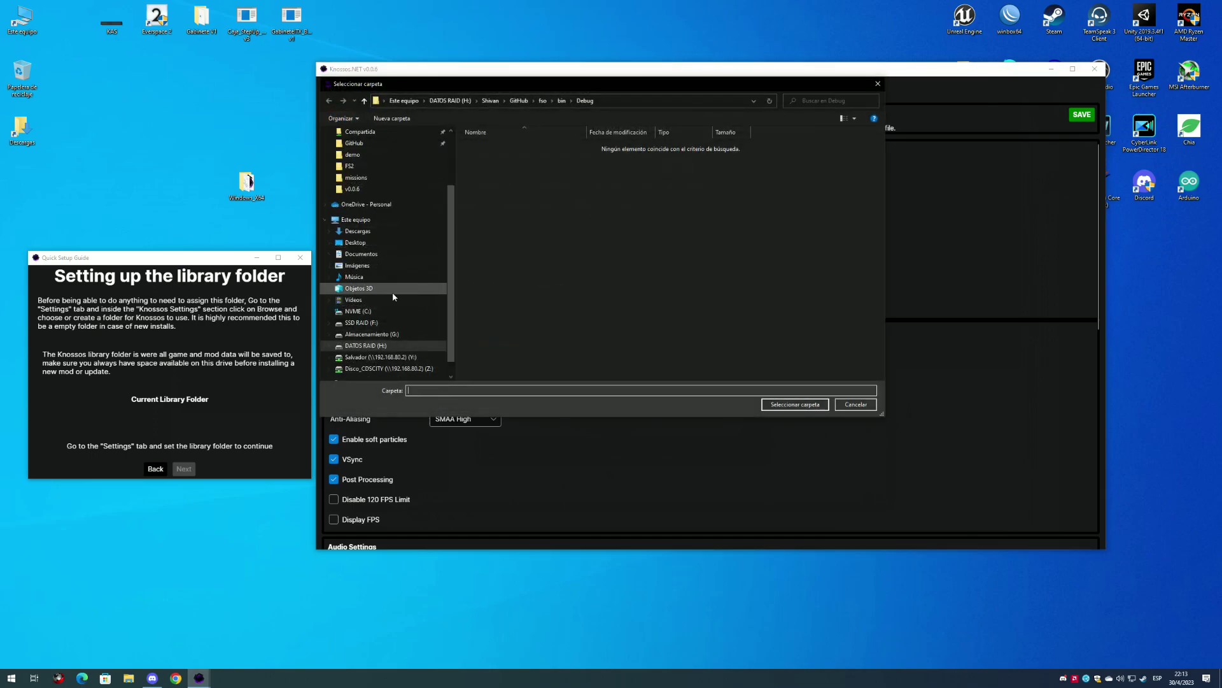
{"action": "left_click", "coordinate": [372, 334]}
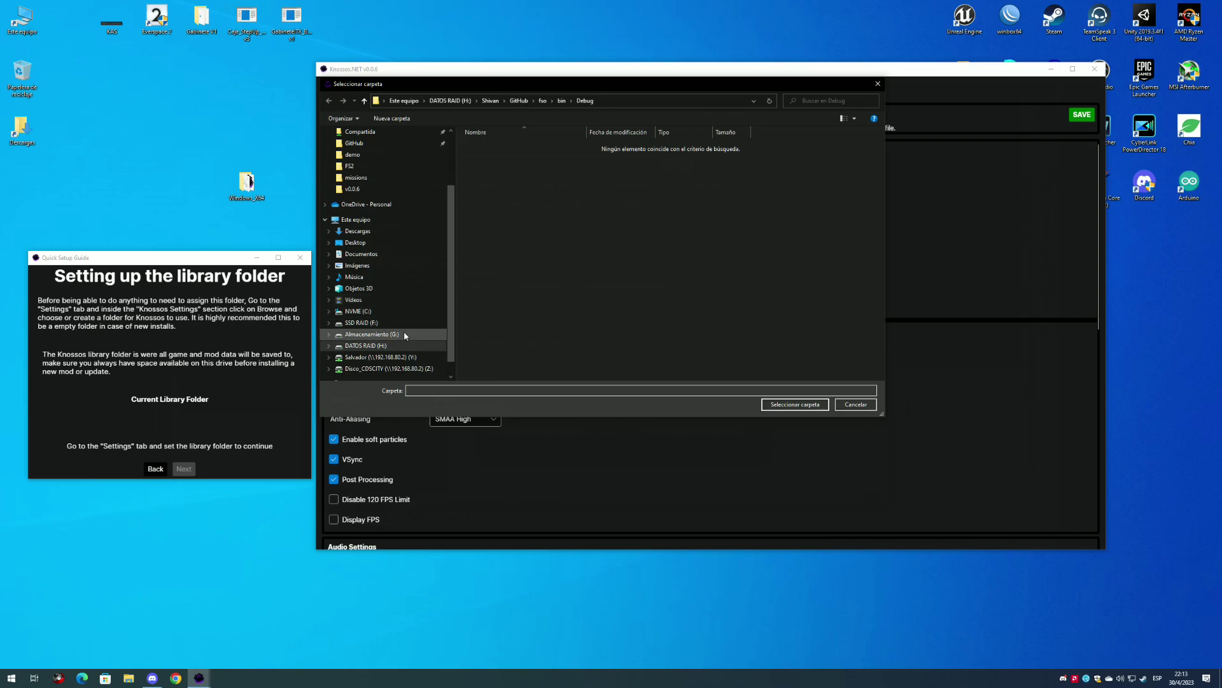
{"action": "right_click", "coordinate": [633, 266]}
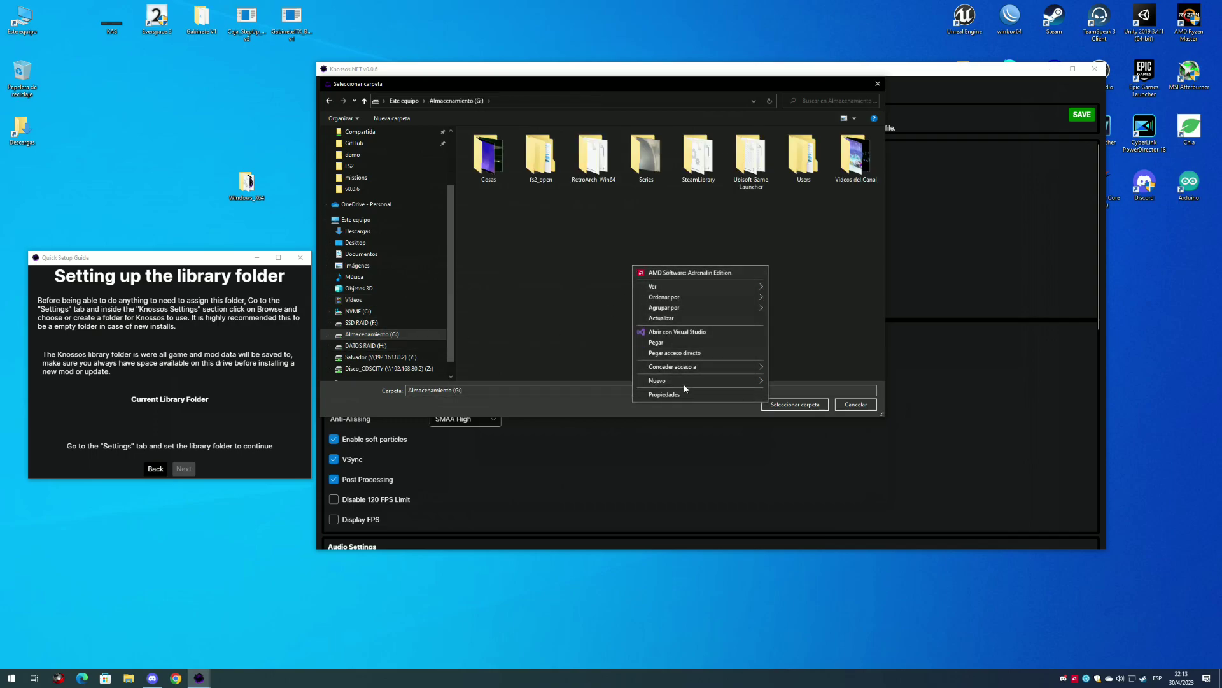
{"action": "mouse_move", "coordinate": [725, 378]}
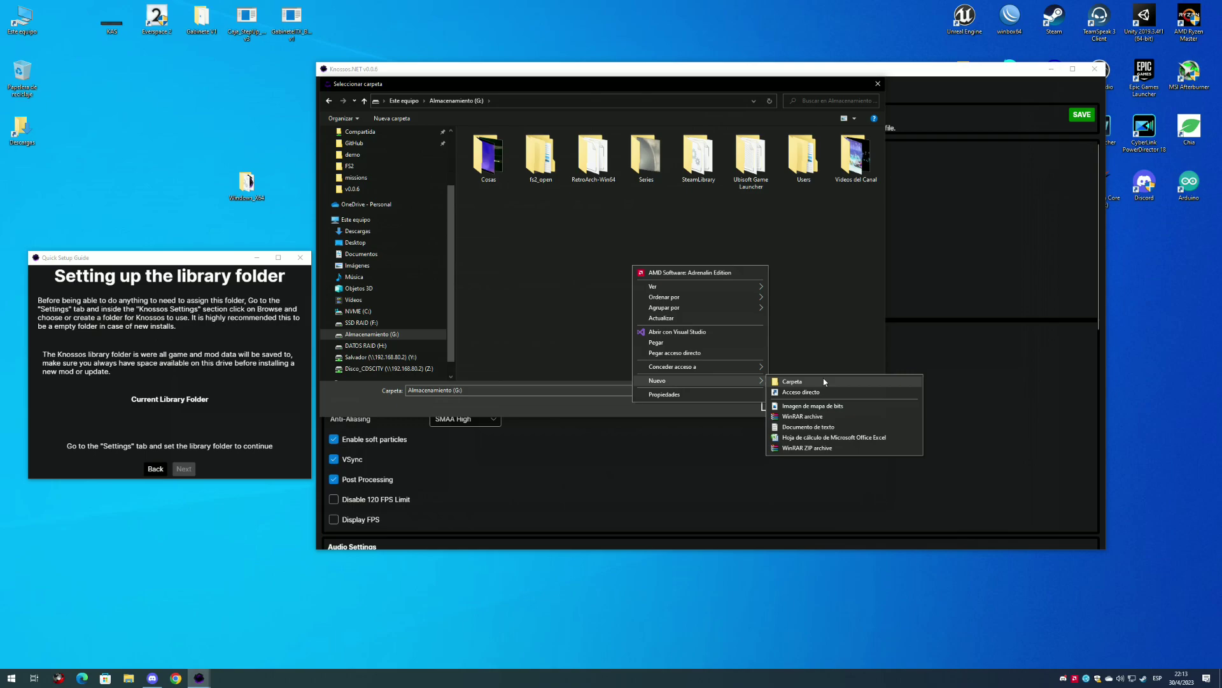
{"action": "left_click", "coordinate": [793, 381]}
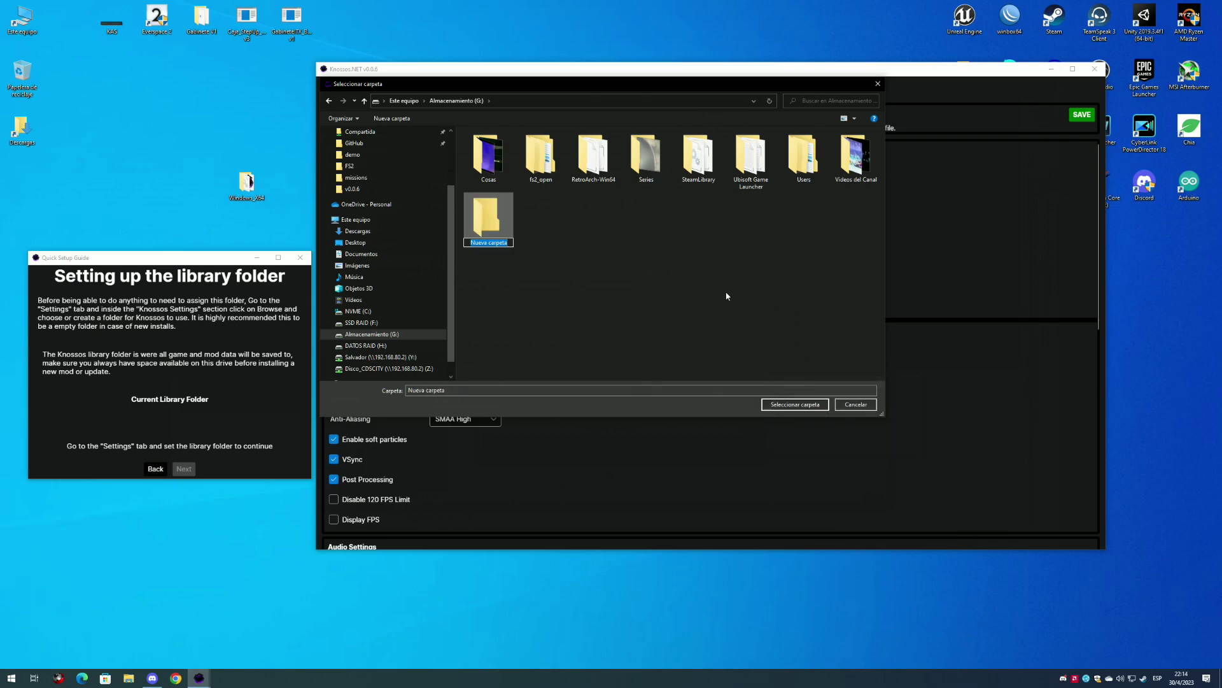
{"action": "type", "text": "tes"}
{"action": "key", "text": "Return"}
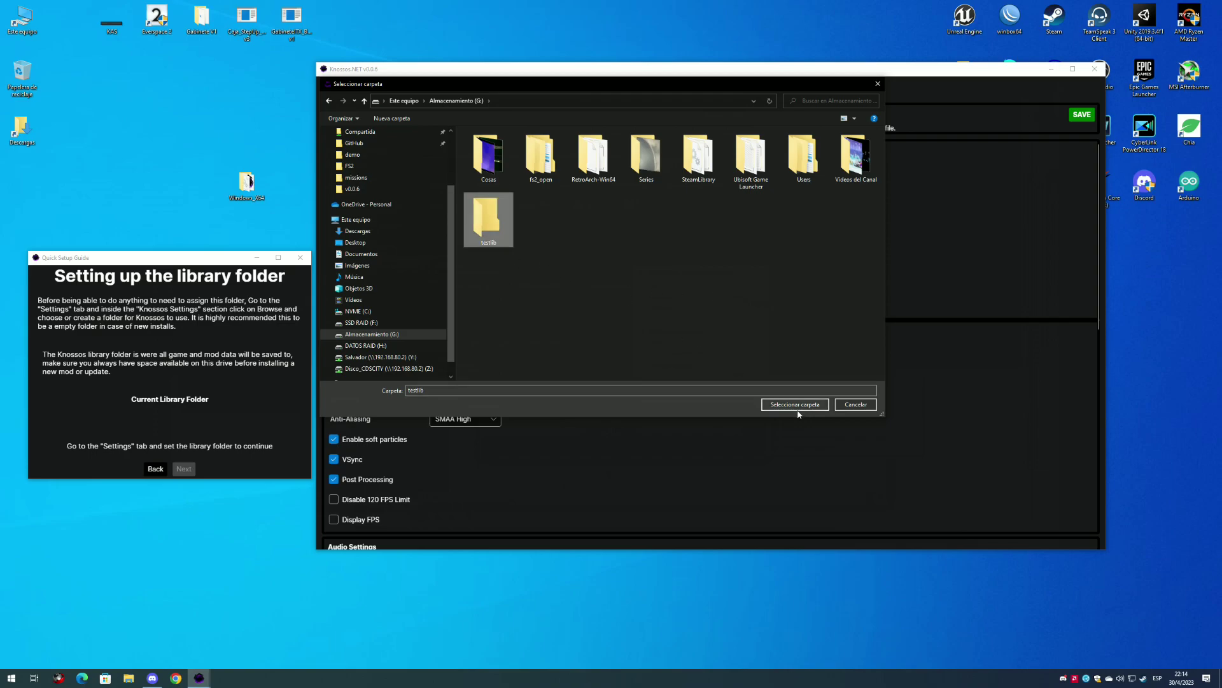
{"action": "left_click", "coordinate": [795, 405]}
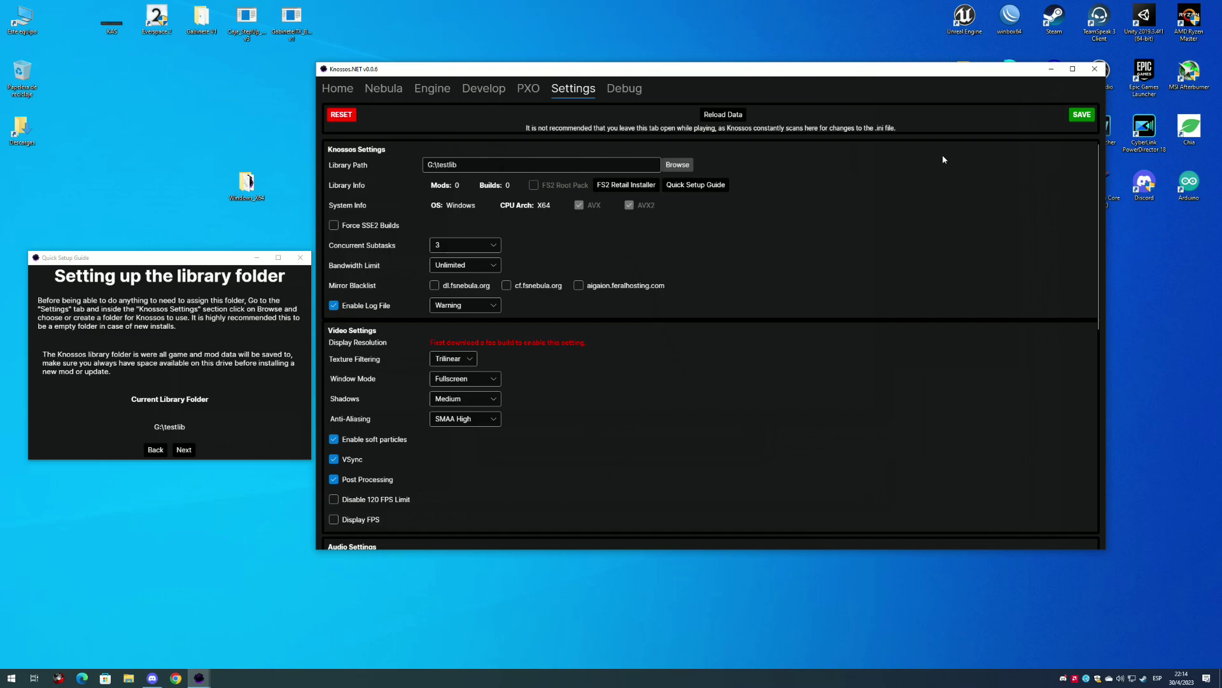
Save the library setting, install the FSO 23.0.0 stable engine build, and advance the setup guide
{"action": "left_click", "coordinate": [1089, 117]}
{"action": "left_click", "coordinate": [399, 88]}
{"action": "left_click", "coordinate": [432, 90]}
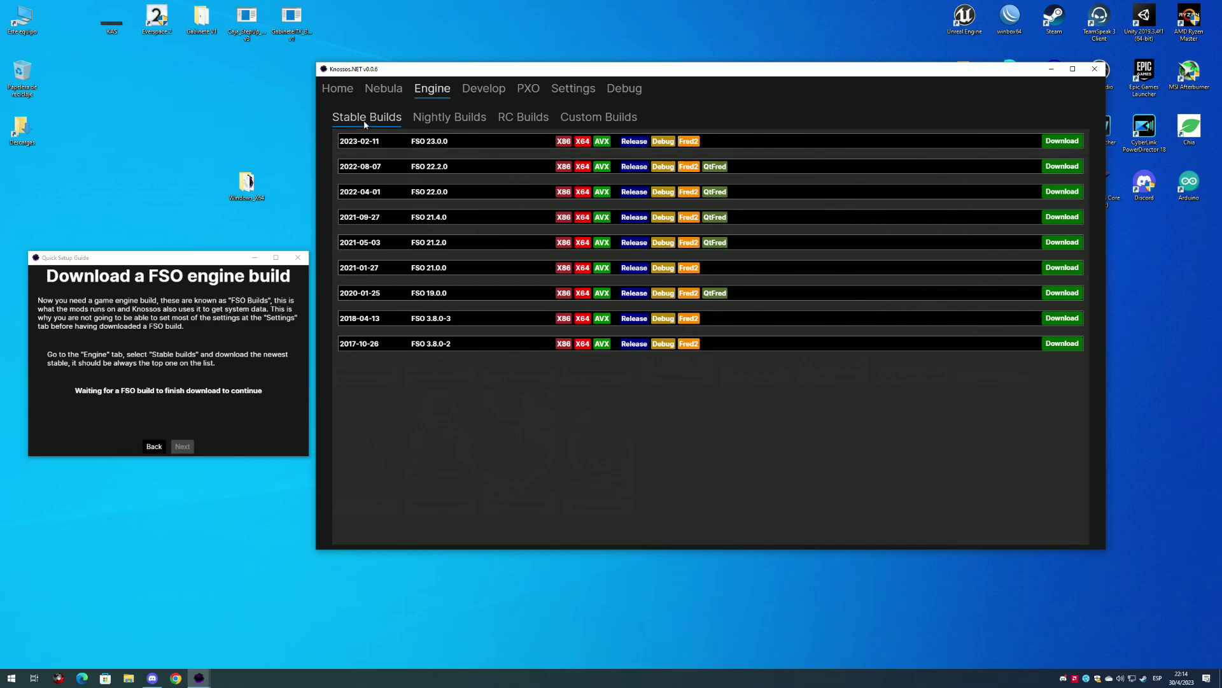
{"action": "left_click", "coordinate": [1059, 142]}
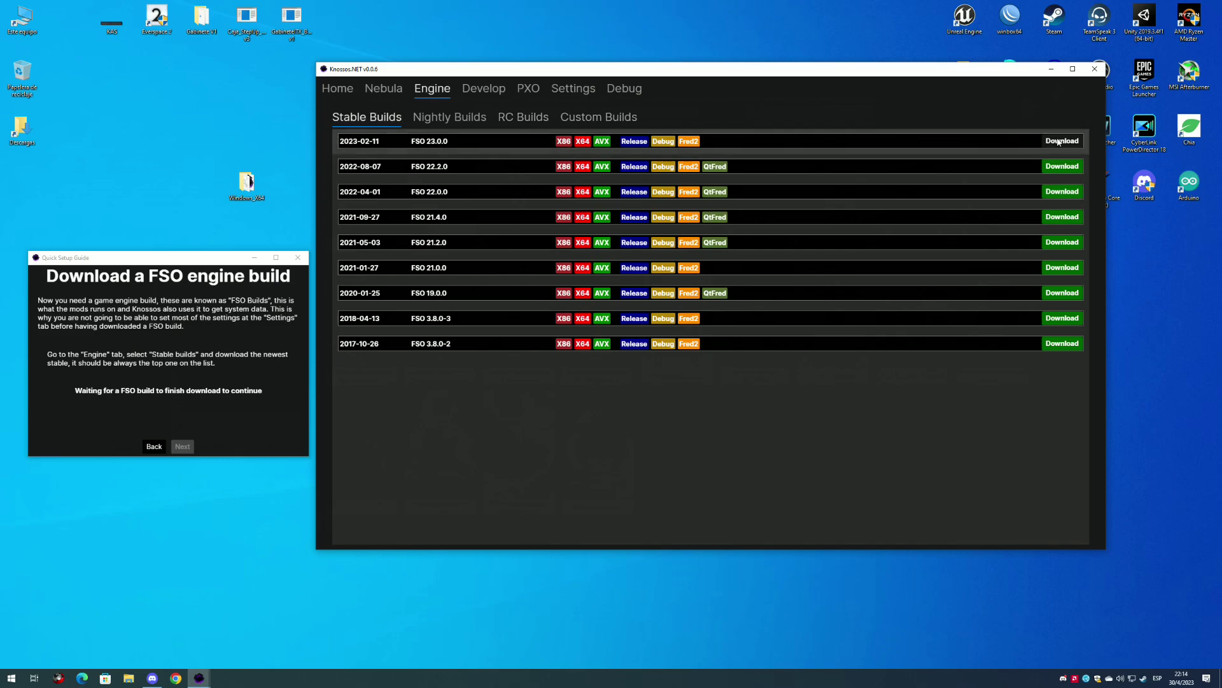
{"action": "left_click", "coordinate": [696, 352]}
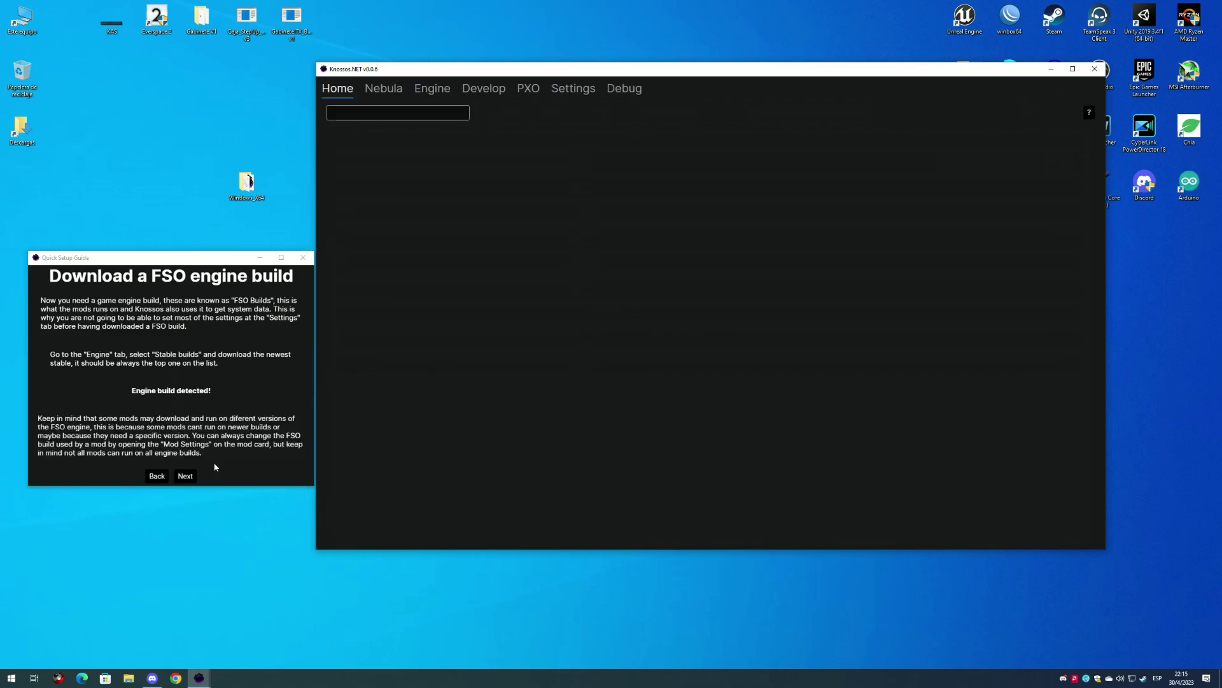
{"action": "left_click", "coordinate": [186, 476]}
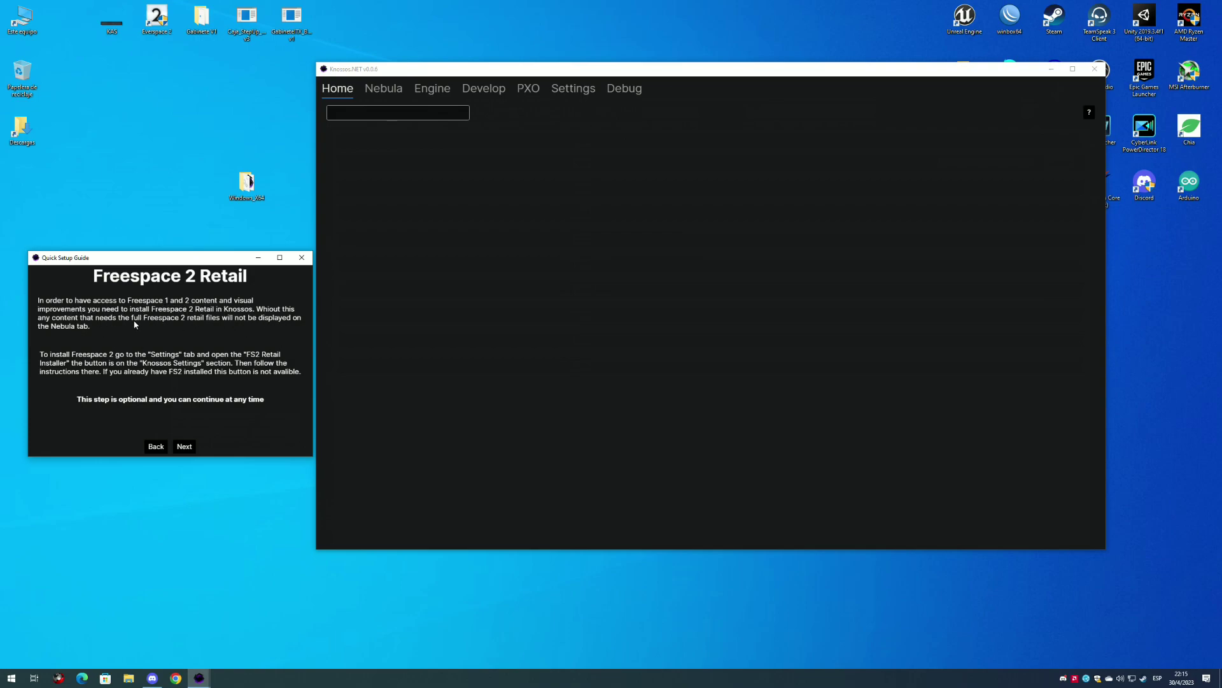
{"action": "left_click", "coordinate": [548, 272]}
Install Freespace 2 Demo 1.10.0 from the Nebula catalogue and play it from Home
{"action": "left_click", "coordinate": [391, 93]}
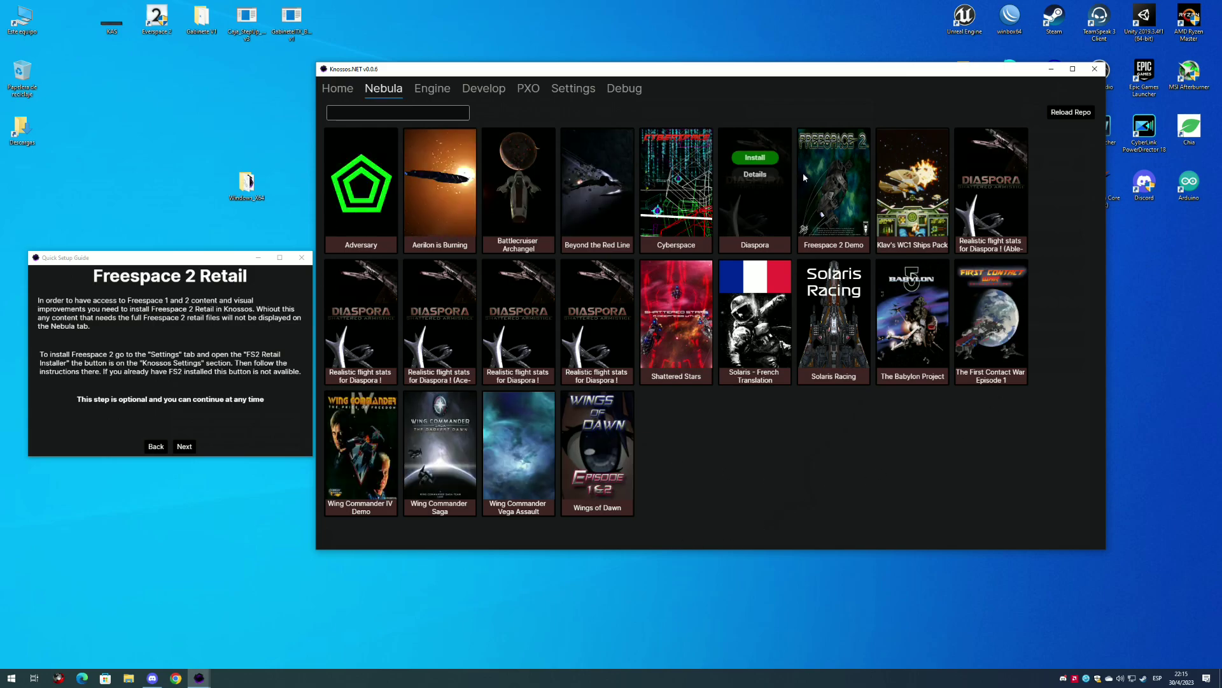
{"action": "mouse_move", "coordinate": [846, 203]}
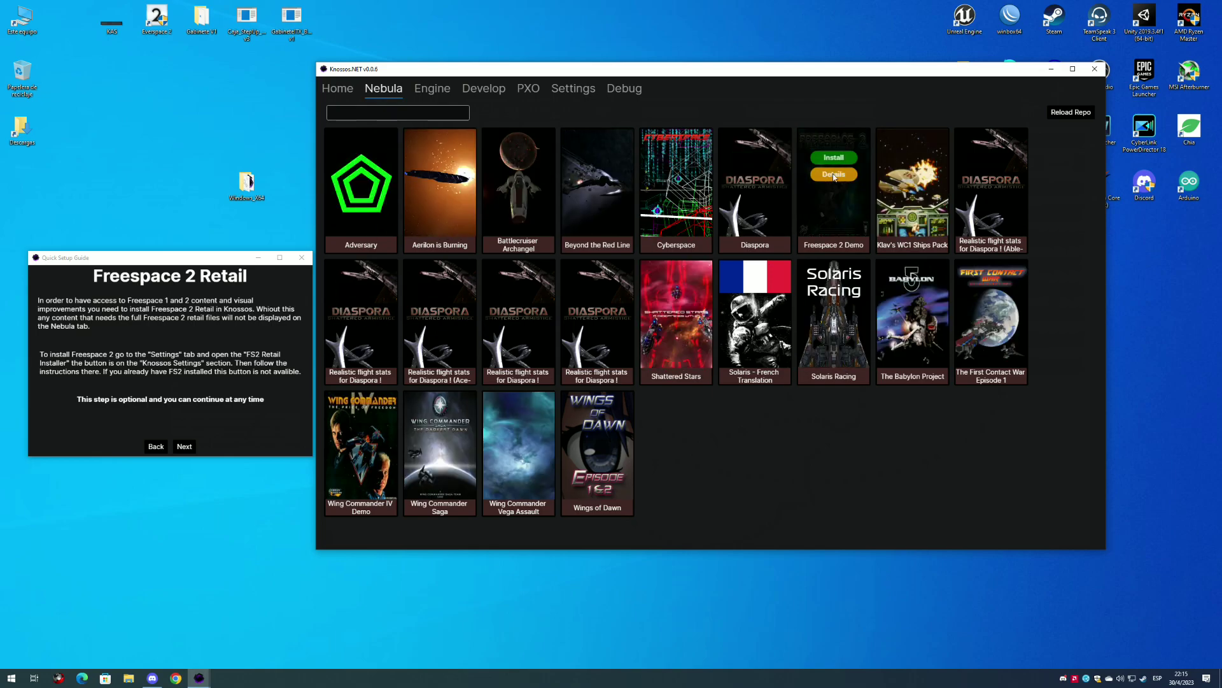
{"action": "left_click", "coordinate": [835, 157]}
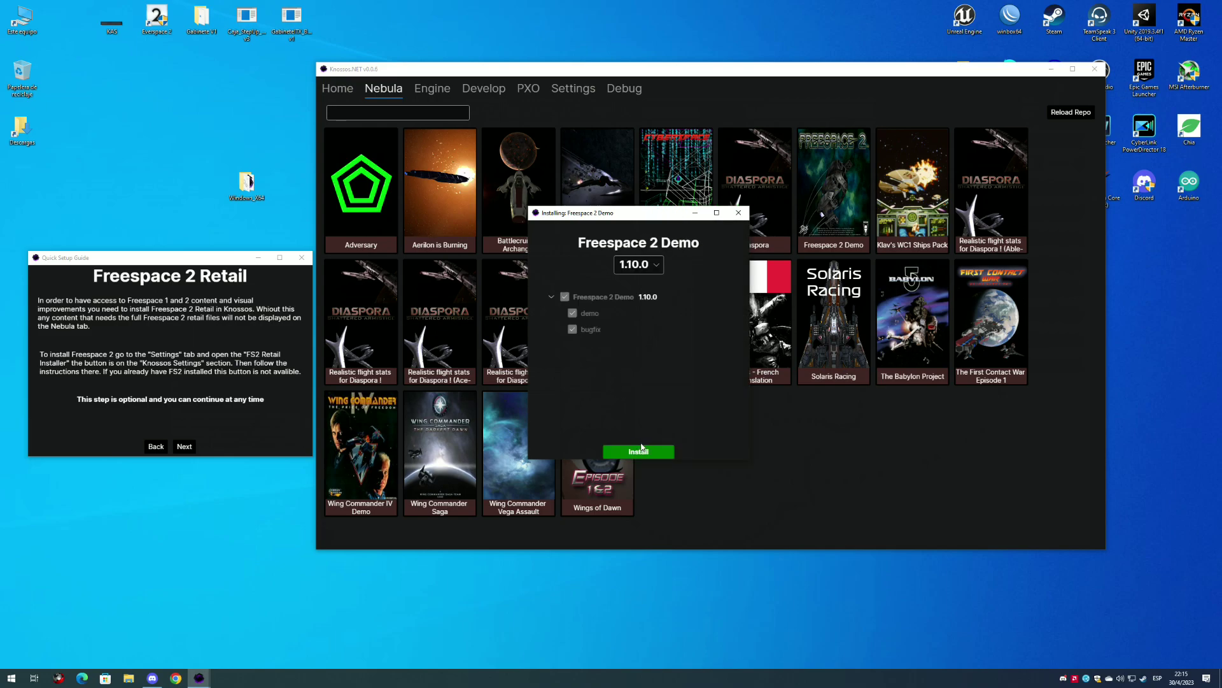
{"action": "left_click", "coordinate": [639, 450]}
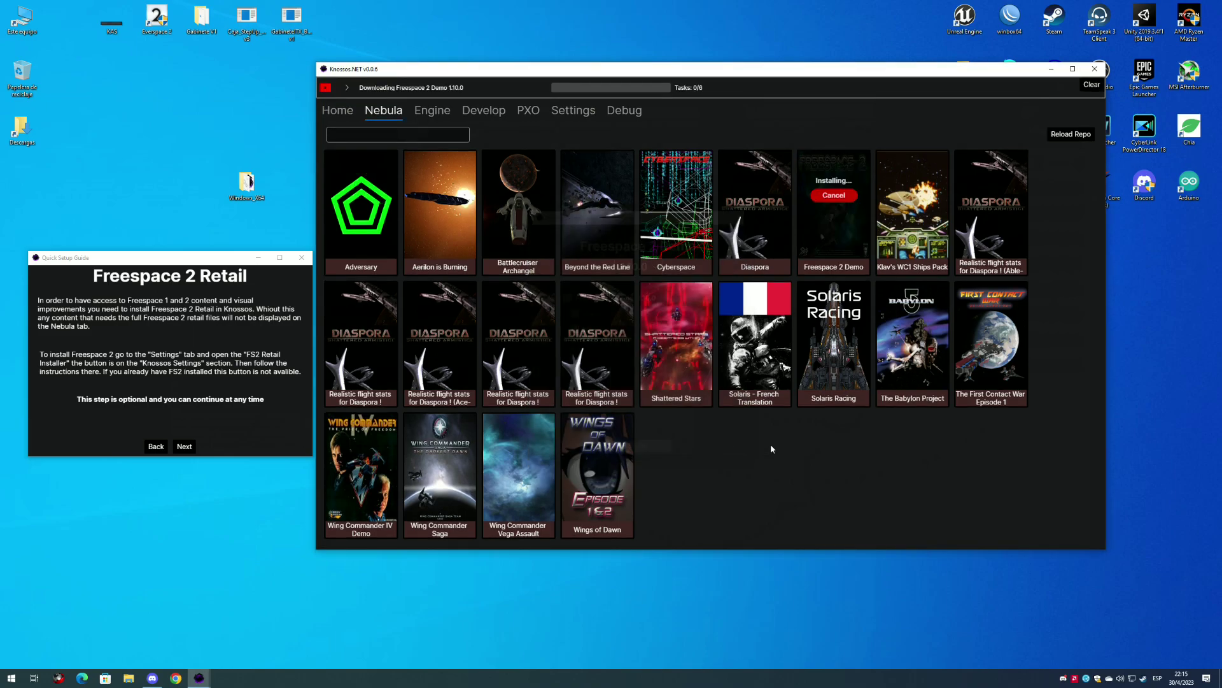
{"action": "left_click", "coordinate": [349, 95]}
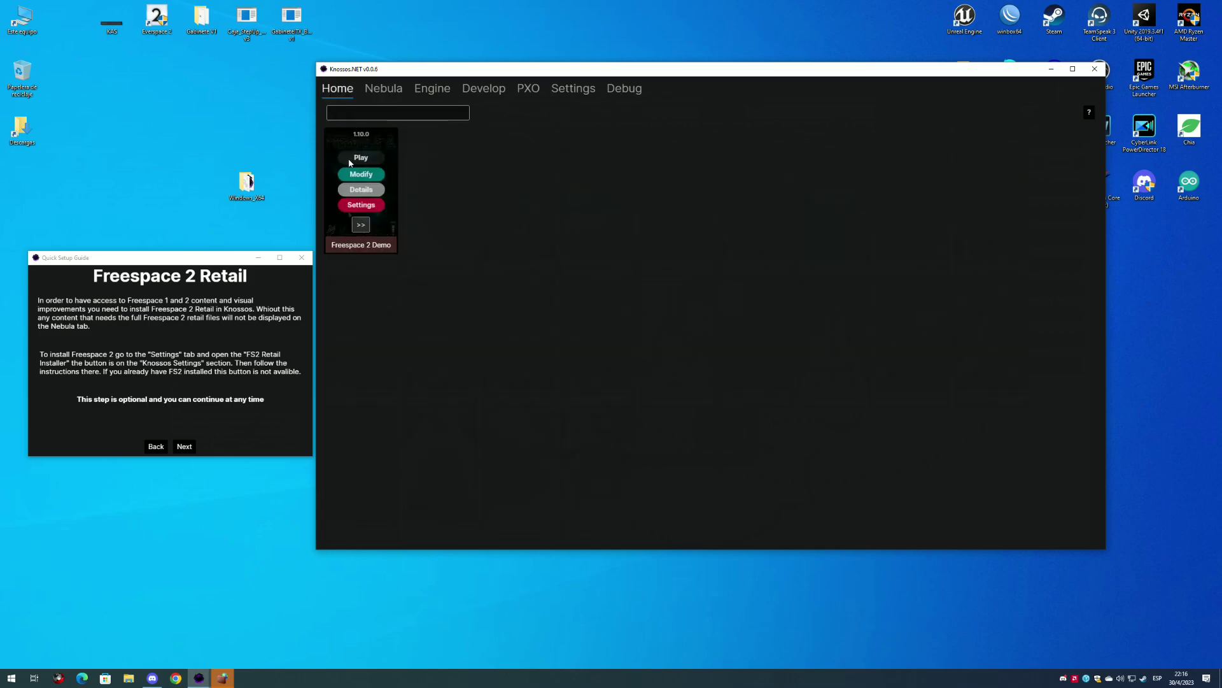
{"action": "left_click", "coordinate": [349, 159]}
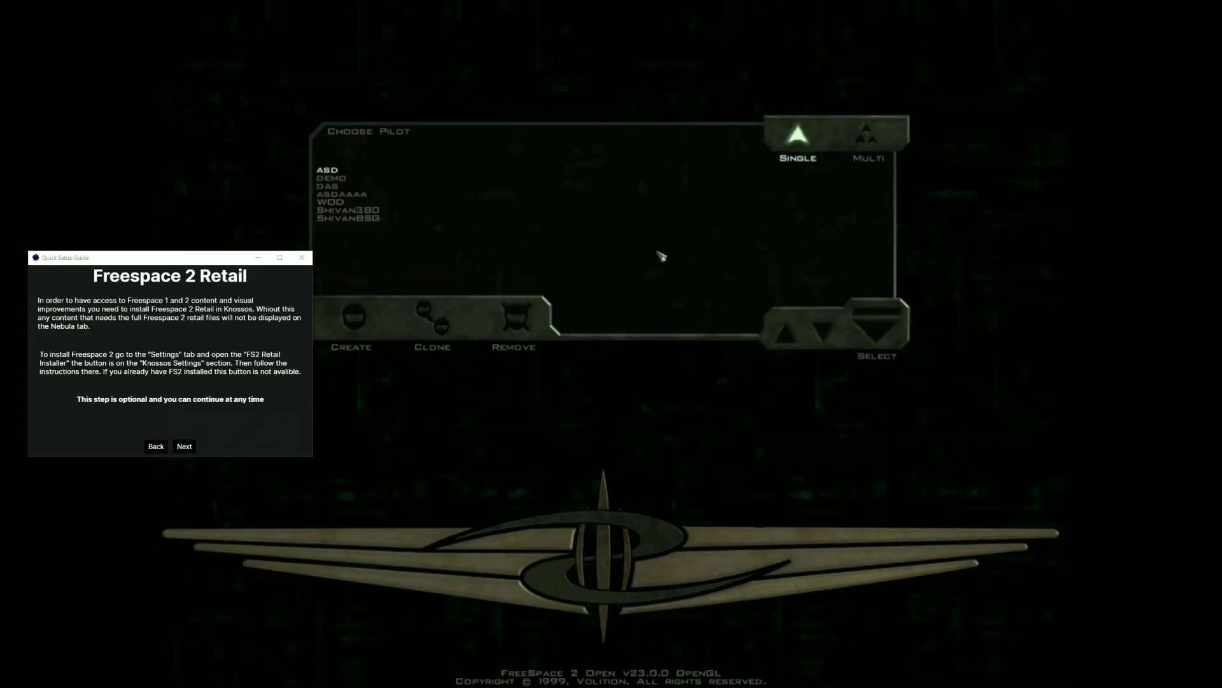
Create a new pilot with callsign DEMO2 and enter the main hall
{"action": "left_click", "coordinate": [886, 325]}
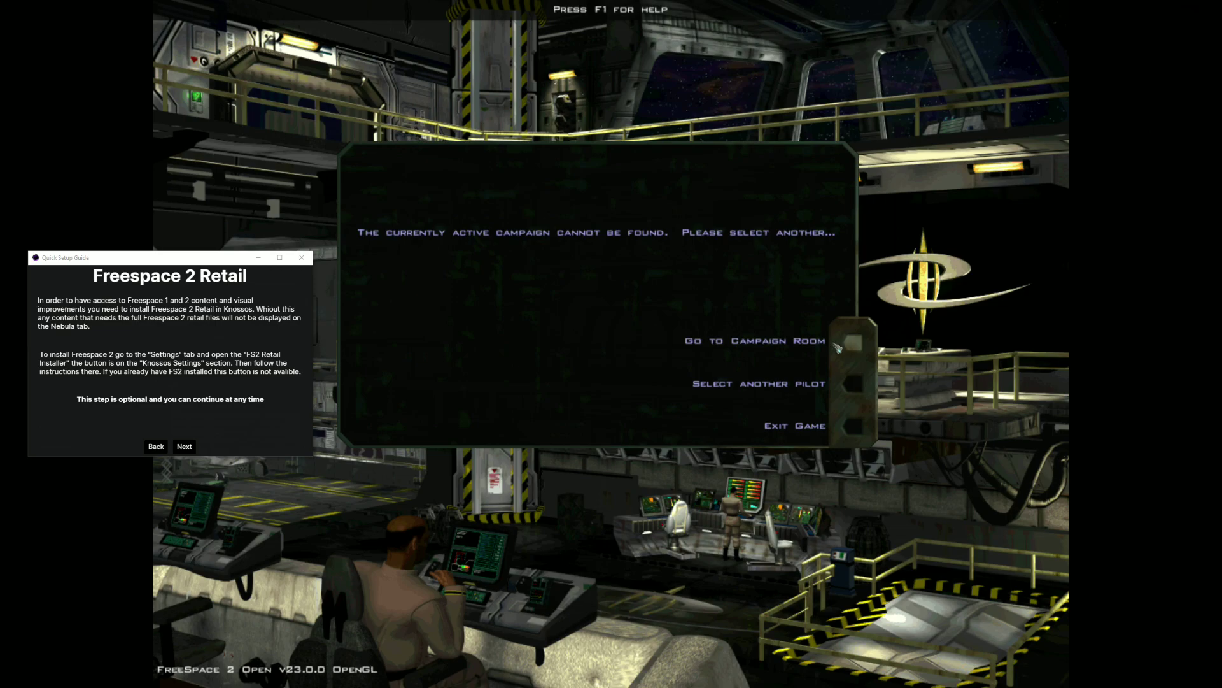
{"action": "left_click", "coordinate": [827, 389]}
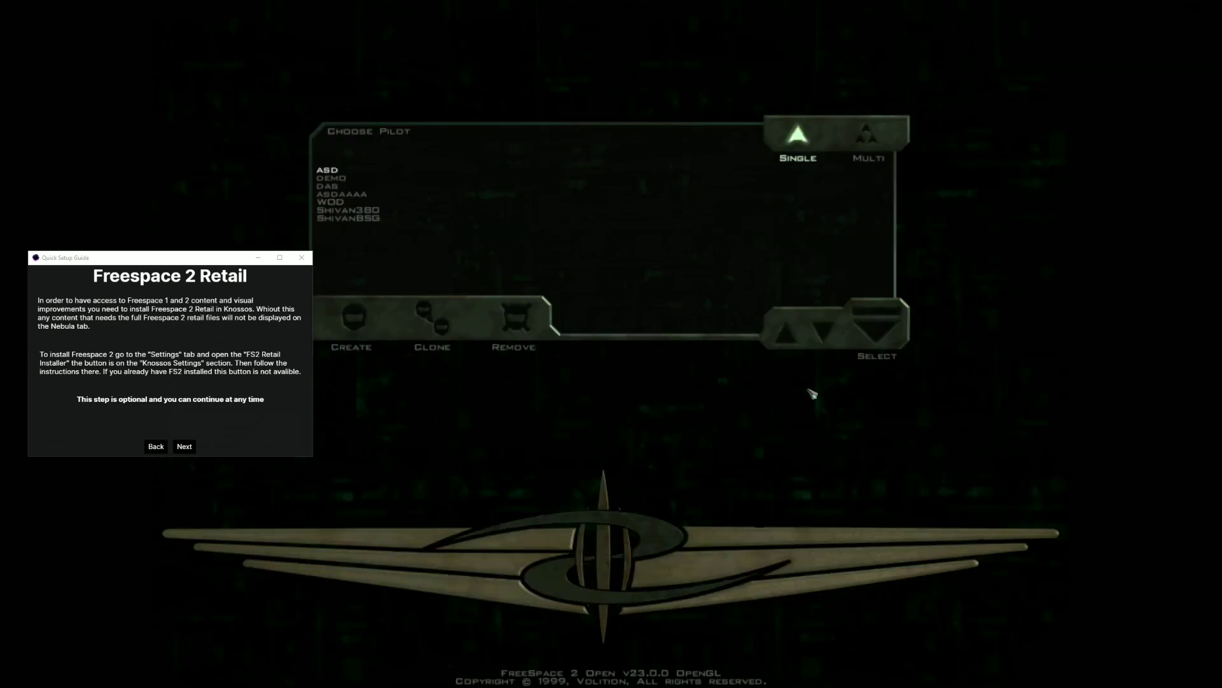
{"action": "left_click", "coordinate": [360, 324]}
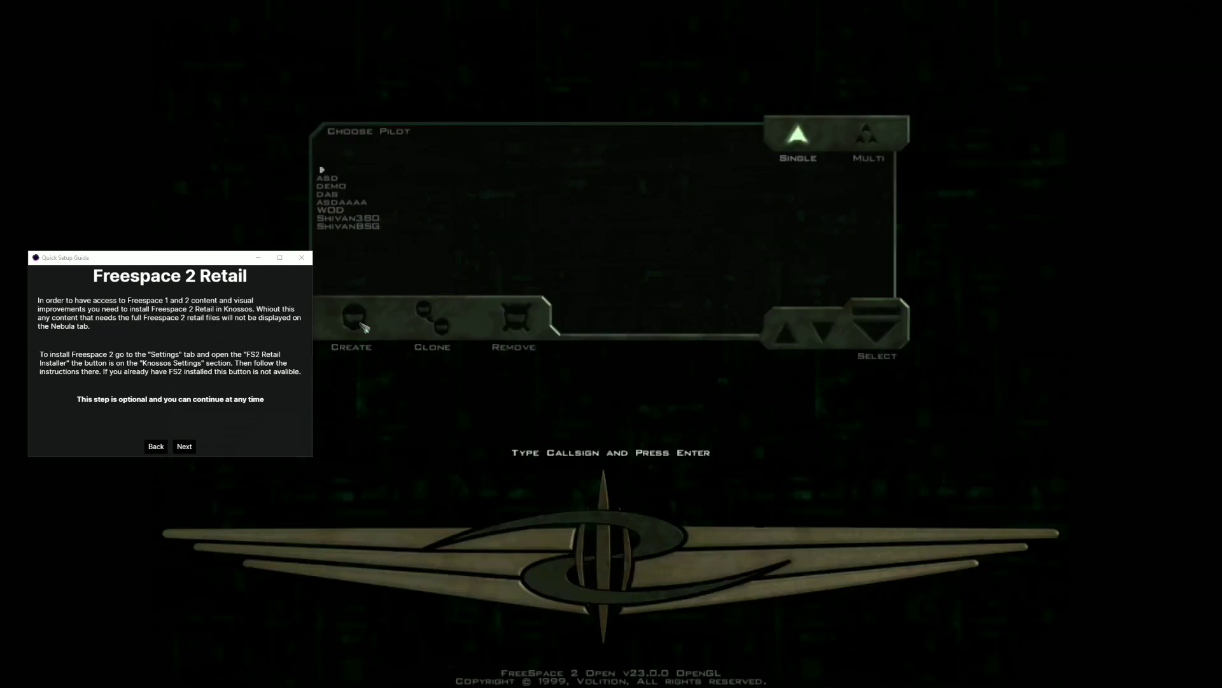
{"action": "type", "text": "DEMO2"}
{"action": "key", "text": "Return"}
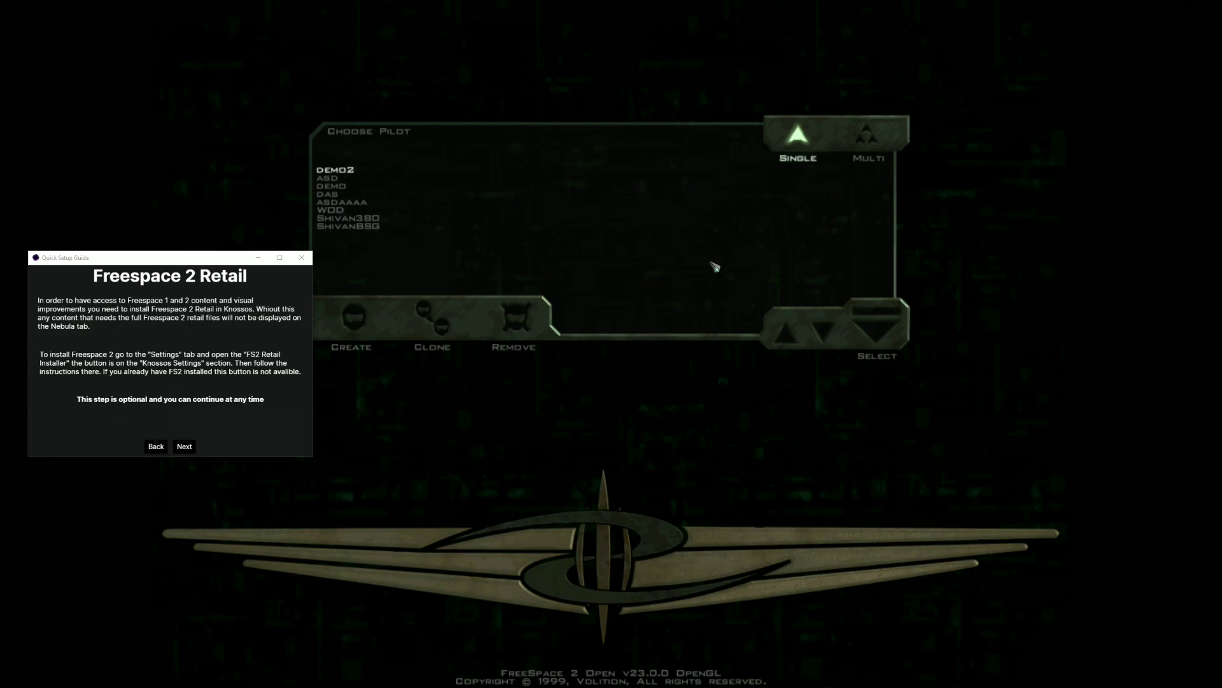
{"action": "key", "text": "Return"}
{"action": "left_click", "coordinate": [853, 344]}
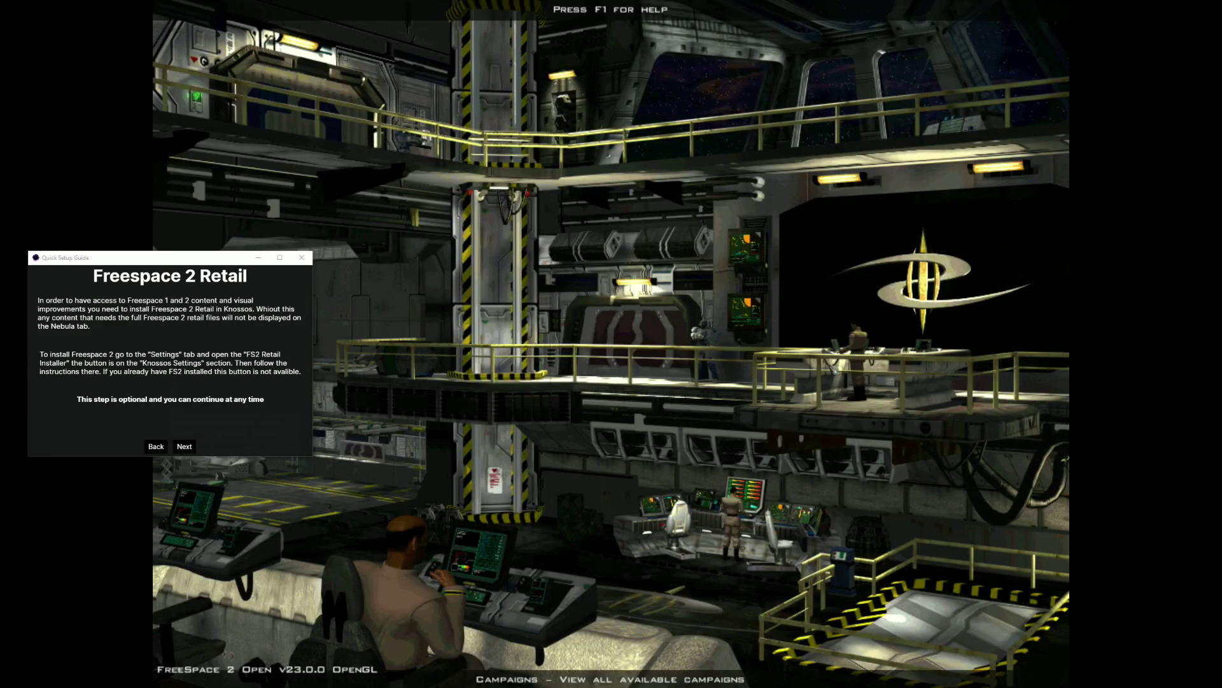
Skip the training missions and commit to the first mission from the Ready Room
{"action": "left_click", "coordinate": [635, 336]}
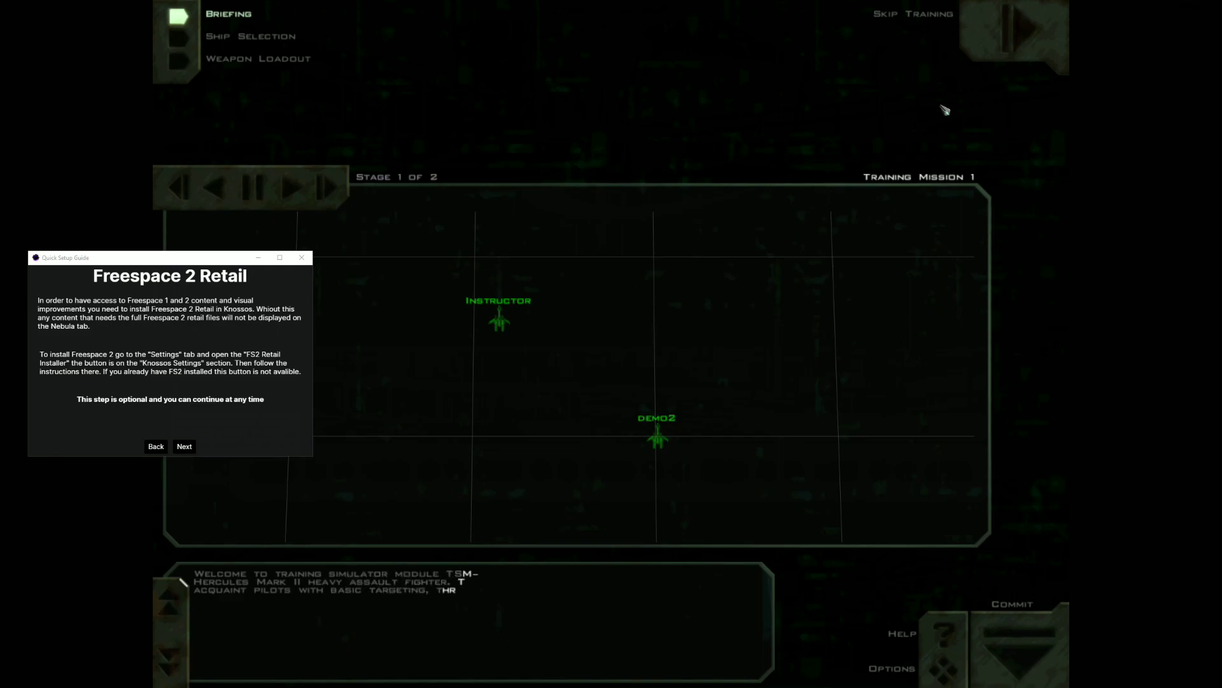
{"action": "left_click", "coordinate": [1014, 29]}
{"action": "left_click", "coordinate": [853, 389]}
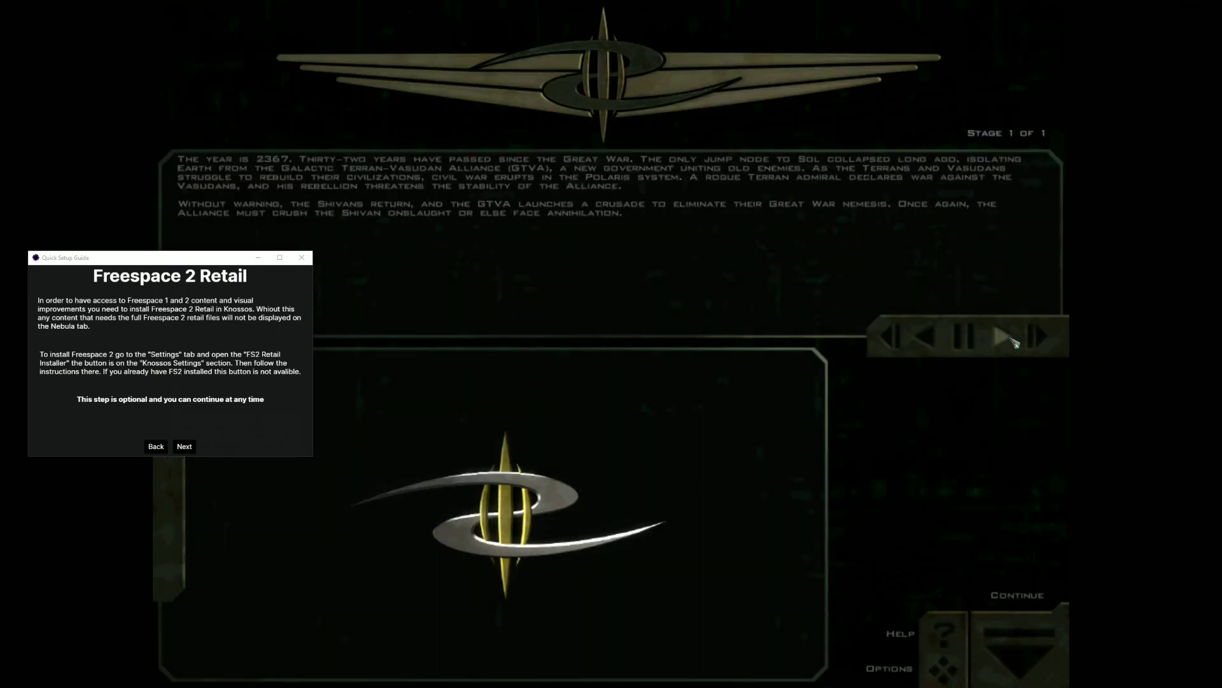
{"action": "left_click", "coordinate": [1025, 634]}
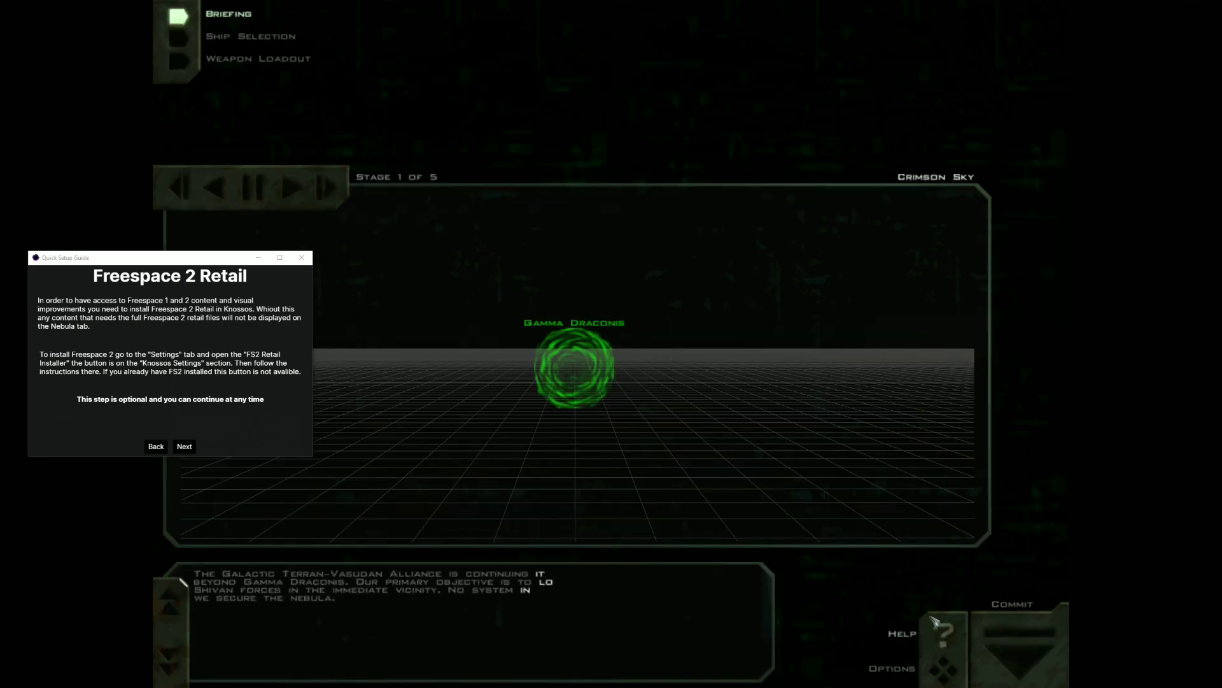
{"action": "left_click", "coordinate": [1018, 636]}
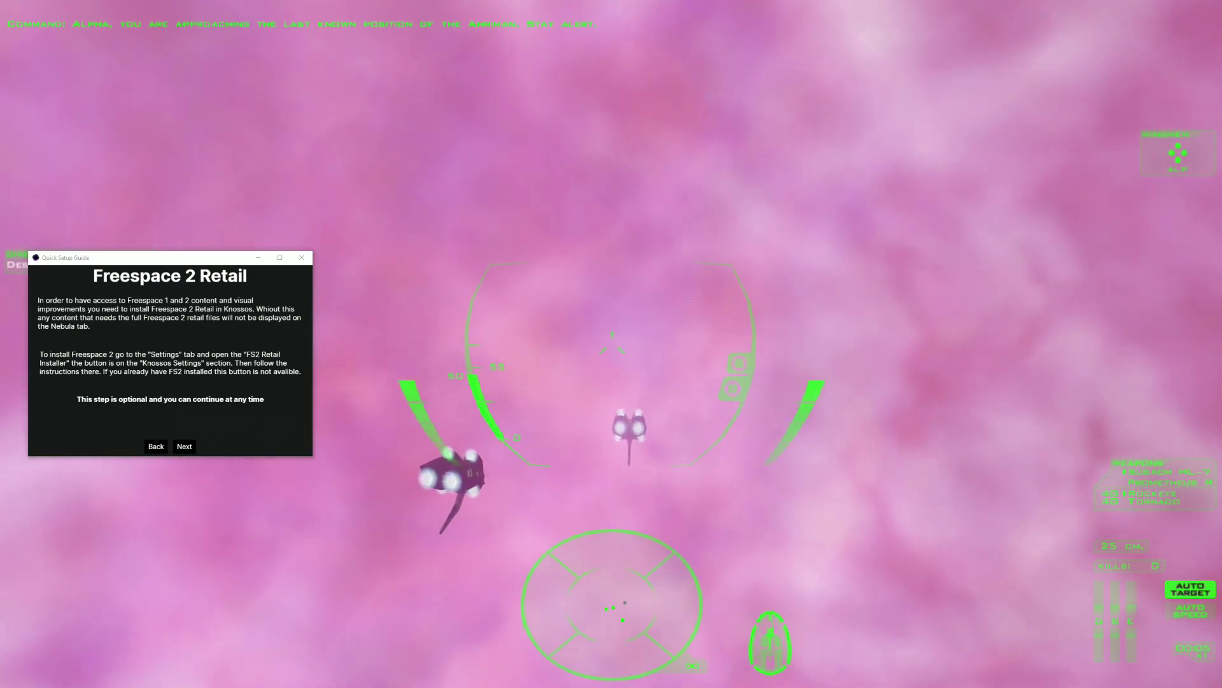
Quit the mission to the main hall and exit FreeSpace to the desktop
{"action": "key", "text": "Escape"}
{"action": "left_click", "coordinate": [853, 383]}
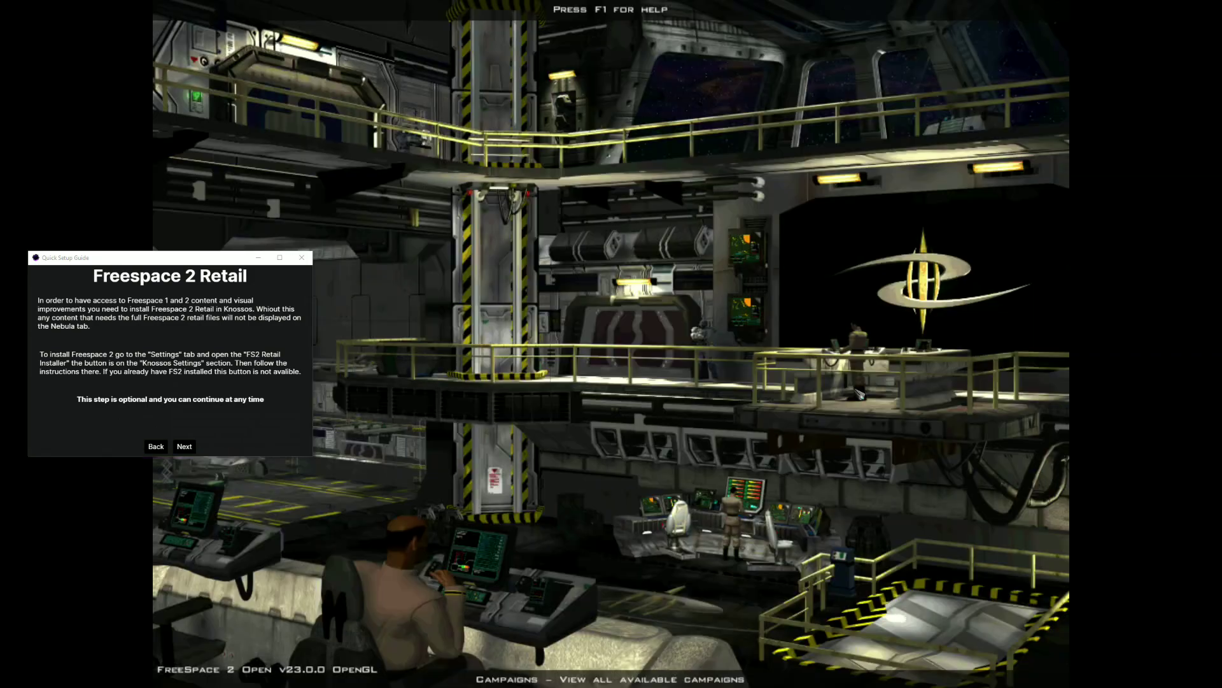
{"action": "left_click", "coordinate": [908, 627]}
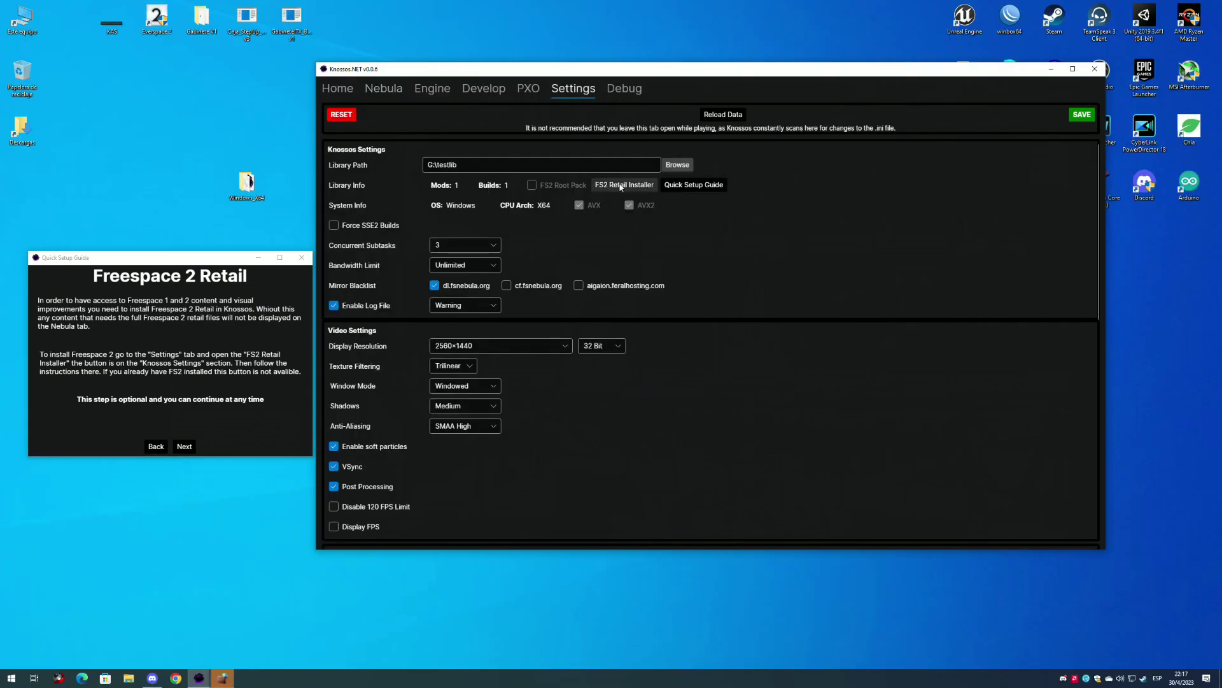
Install Retail FS2 through the FS2 Retail Installer using the GoG setup file on G:
{"action": "left_click", "coordinate": [623, 186]}
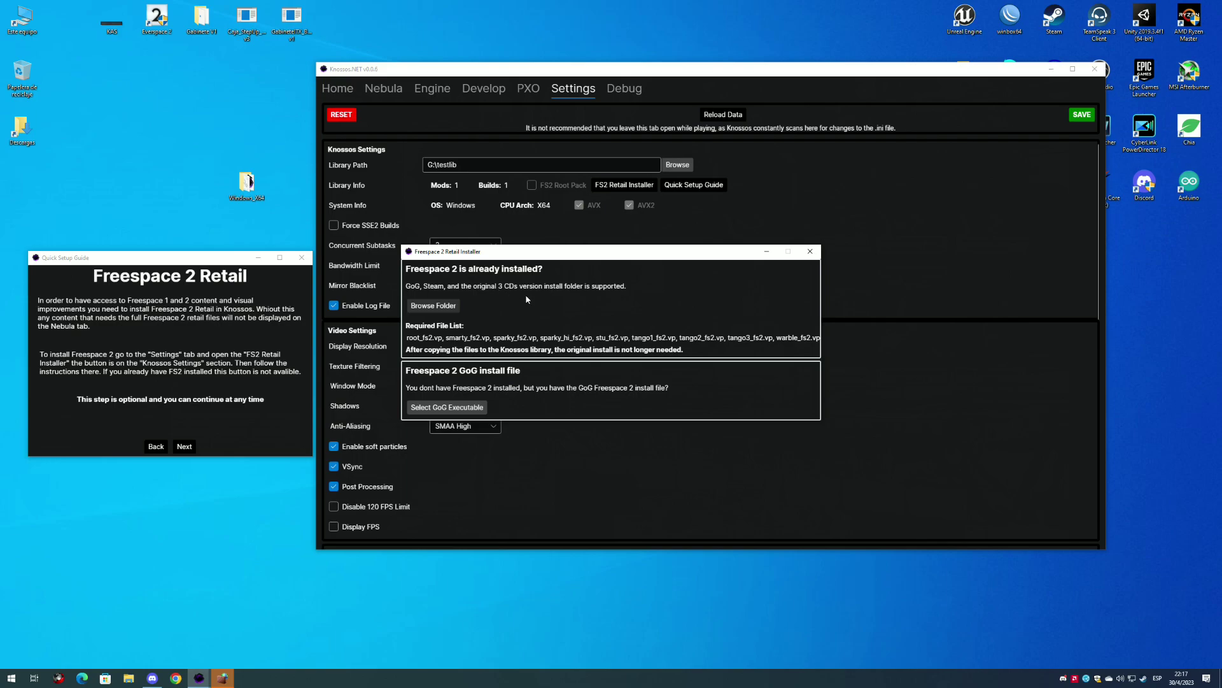
{"action": "left_click", "coordinate": [454, 410]}
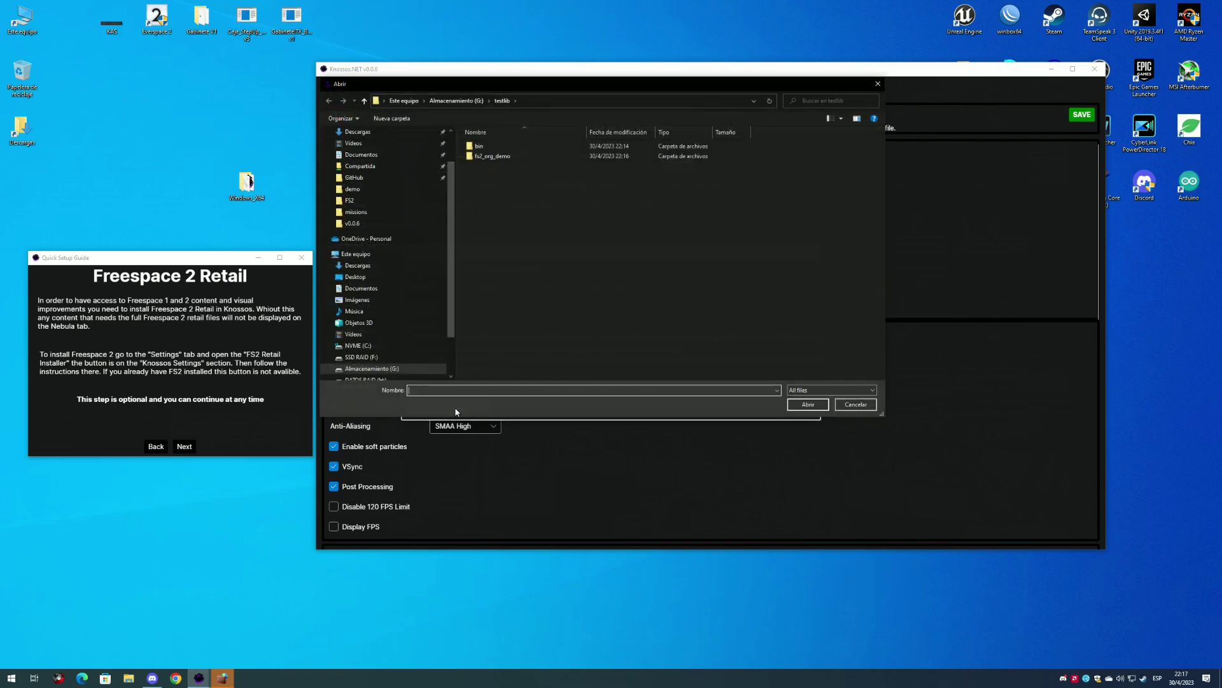
{"action": "scroll", "coordinate": [393, 318], "scroll_direction": "down", "scroll_amount": 1}
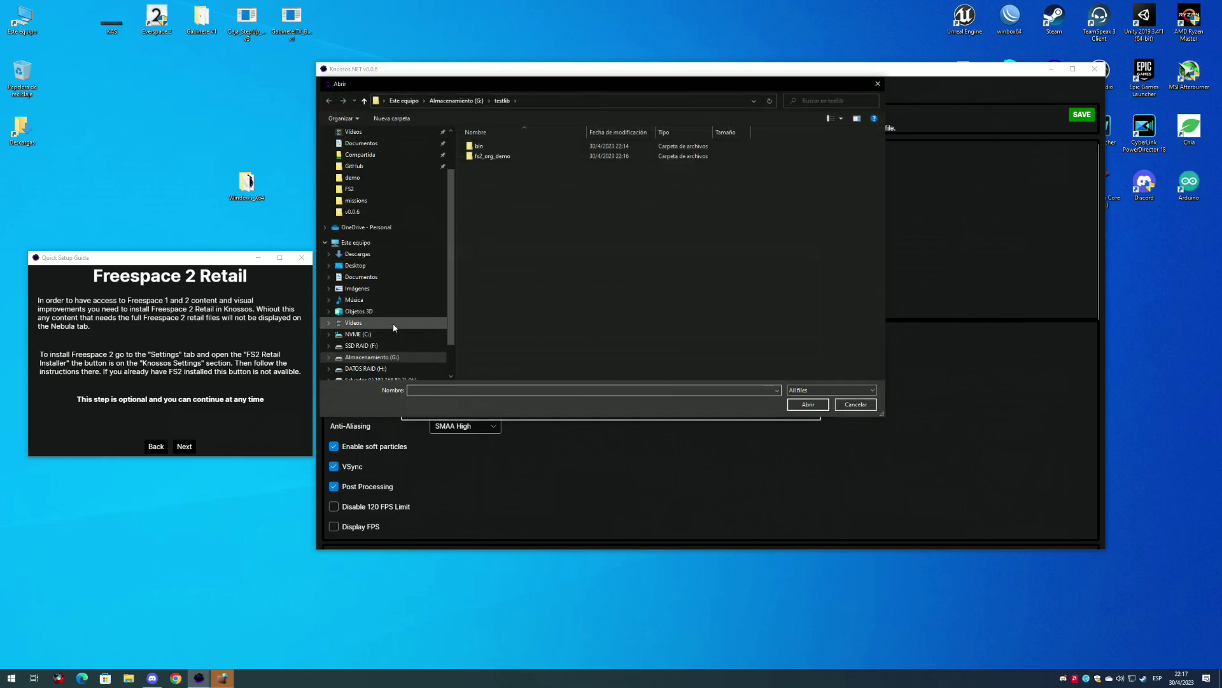
{"action": "left_click", "coordinate": [389, 357]}
{"action": "double_click", "coordinate": [593, 217]}
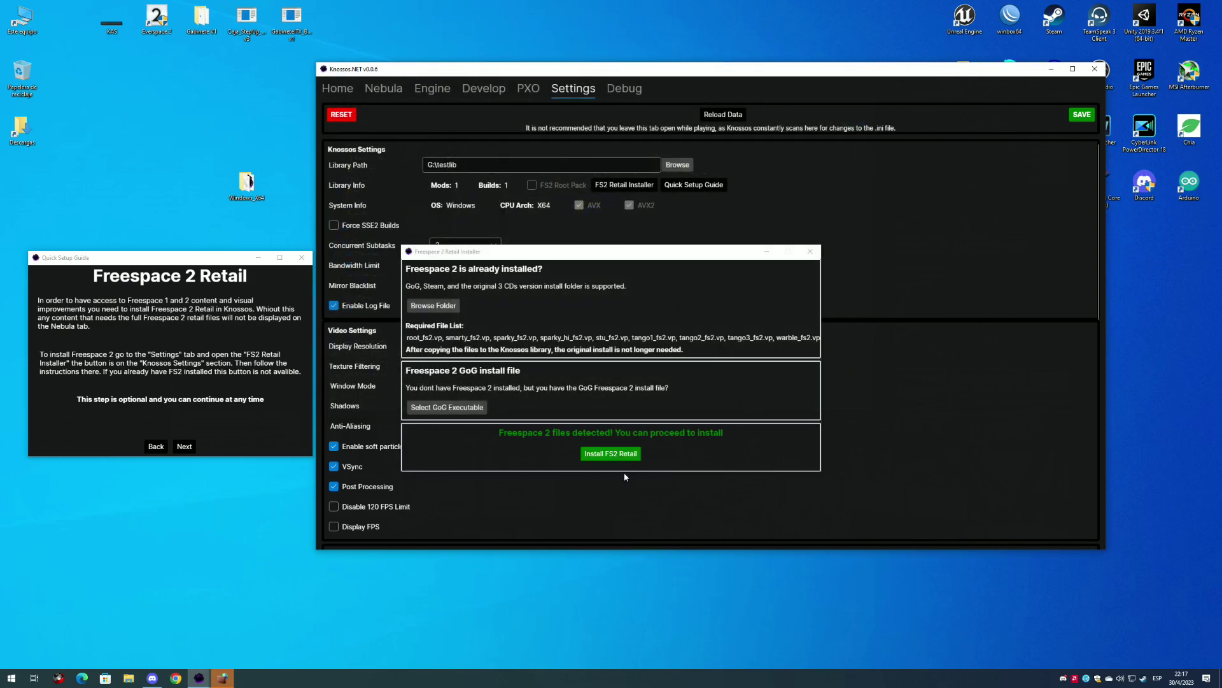
{"action": "left_click", "coordinate": [618, 453]}
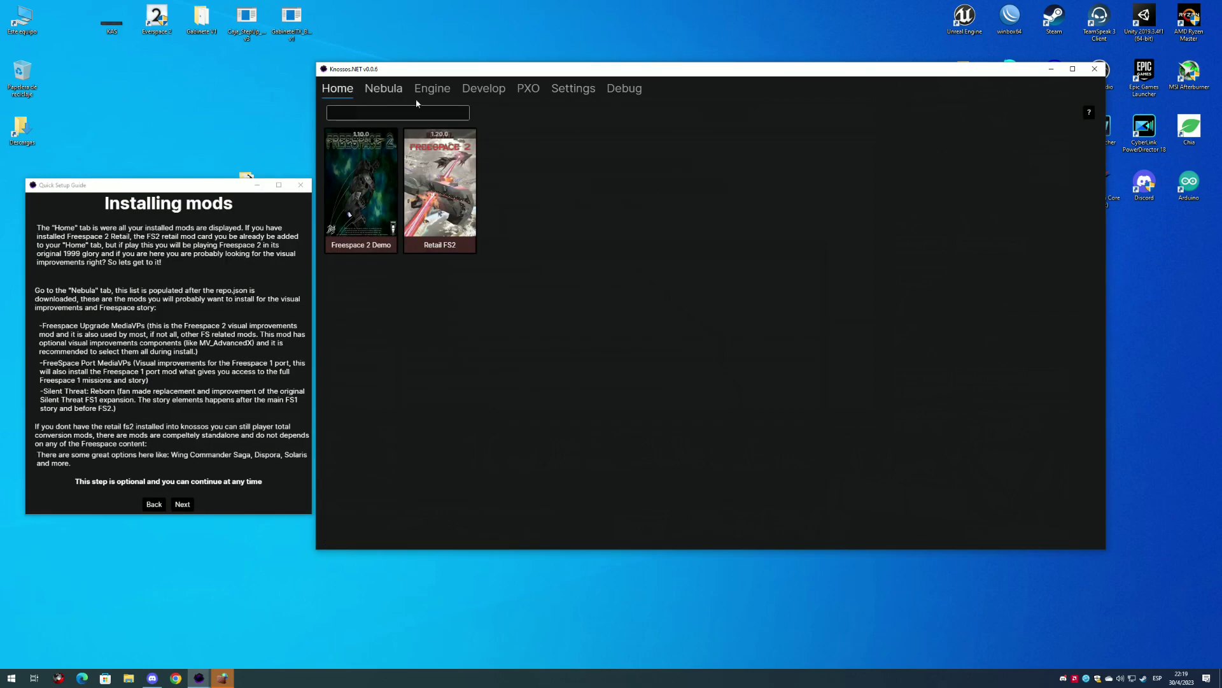
{"action": "left_click", "coordinate": [384, 90]}
Widen the Knossos.NET window and scroll down through the Nebula mod catalogue
{"action": "scroll", "coordinate": [1064, 331], "scroll_direction": "down", "scroll_amount": 5}
{"action": "left_click_drag", "start_coordinate": [1107, 328], "coordinate": [1220, 322]}
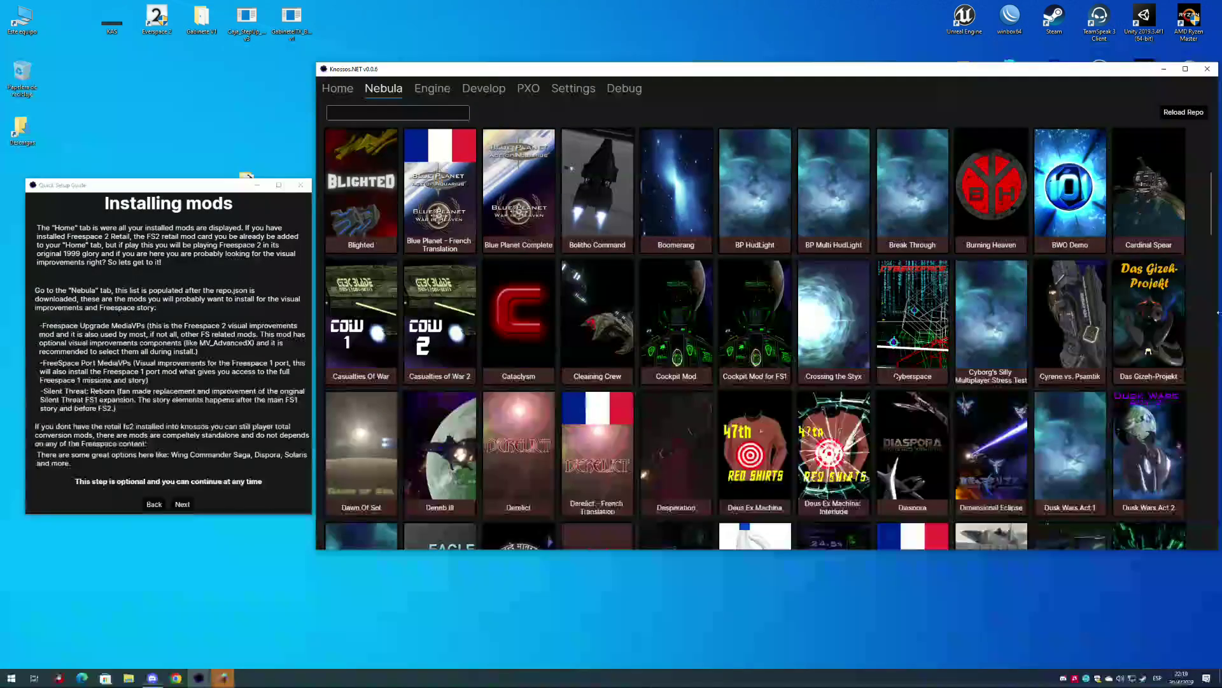
{"action": "scroll", "coordinate": [632, 258], "scroll_direction": "down", "scroll_amount": 2}
{"action": "scroll", "coordinate": [632, 258], "scroll_direction": "down", "scroll_amount": 7}
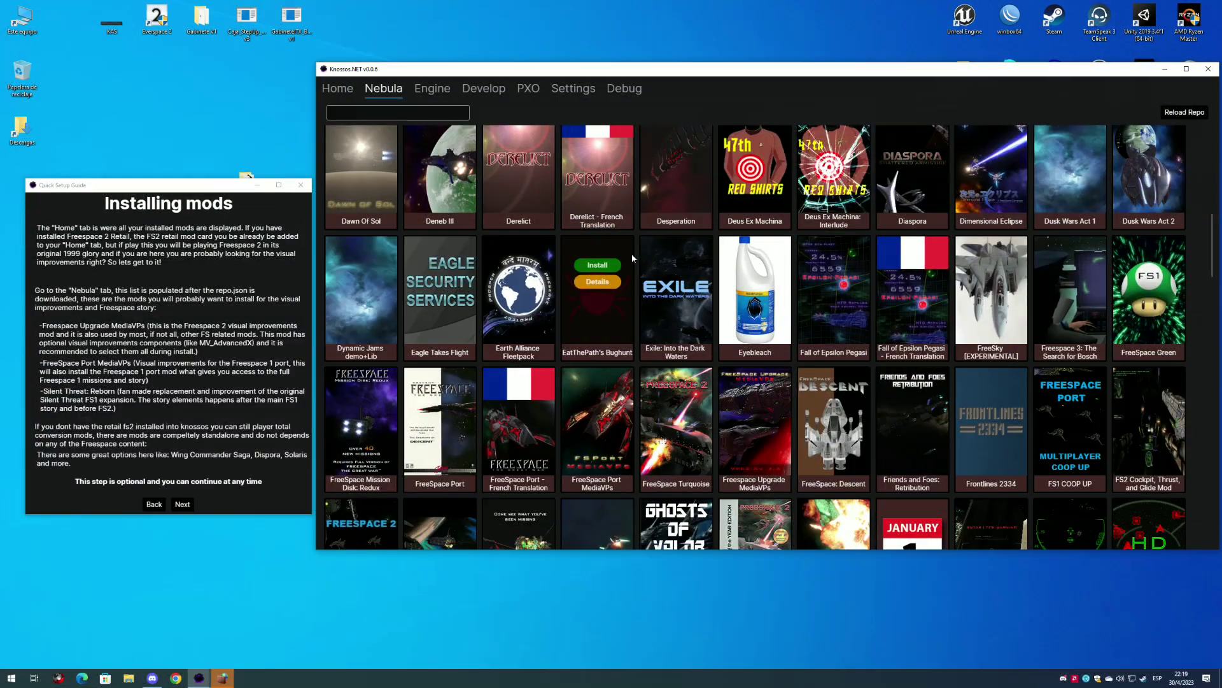